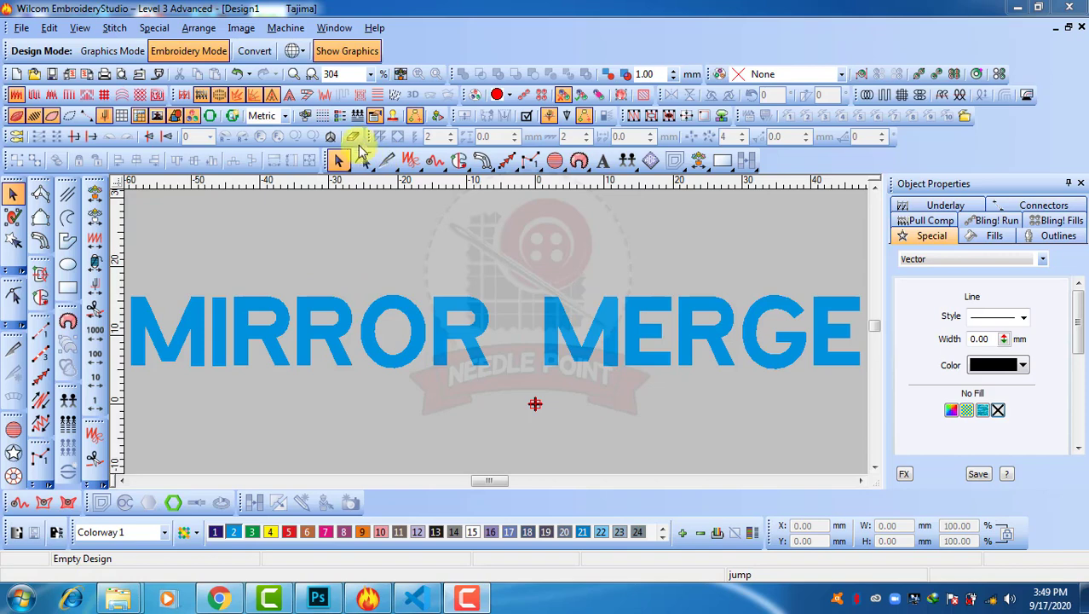
# Float the Mirror Merge toolbar over the design area and dock it back in its original row
pyautogui.moveTo(369, 137); pyautogui.dragTo(373, 237)
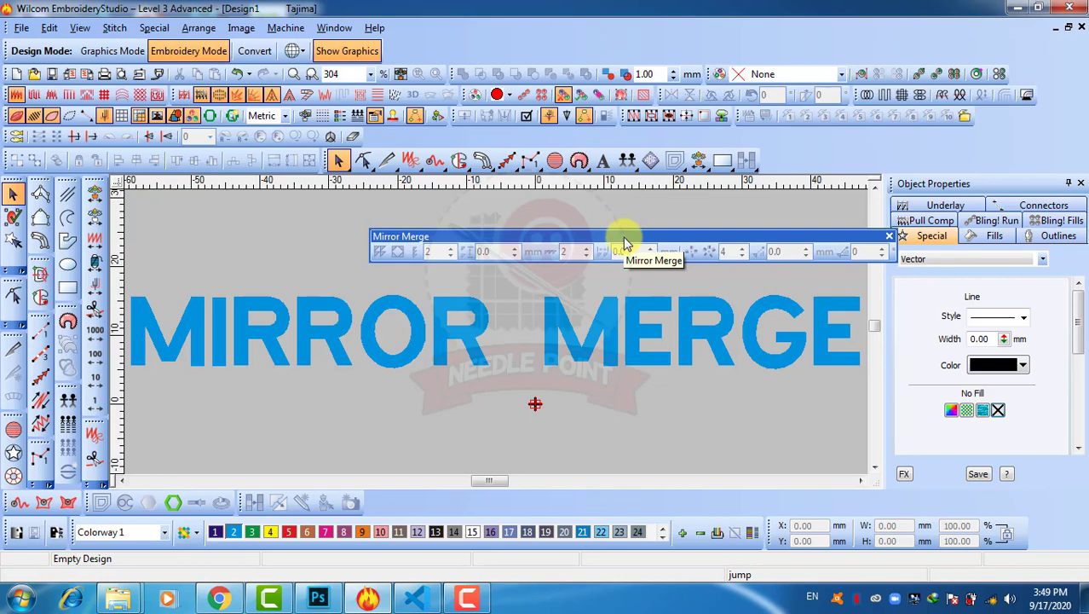
pyautogui.moveTo(625, 241); pyautogui.dragTo(608, 143)
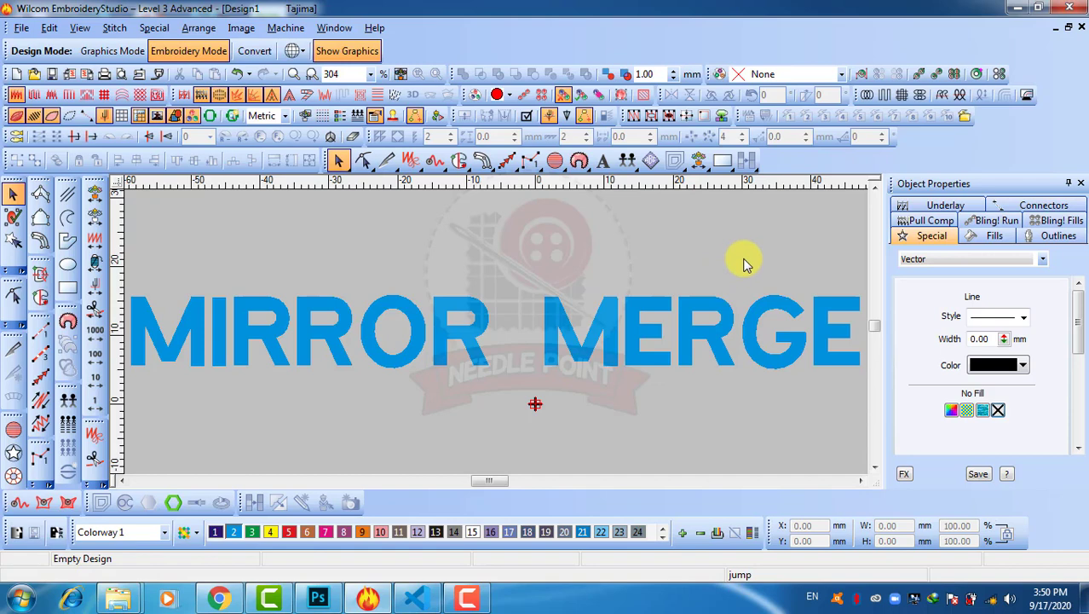
# Move the MIRROR MERGE lettering up to about X -4.6, Y 24.4 mm to free space beneath it
pyautogui.click(645, 290)
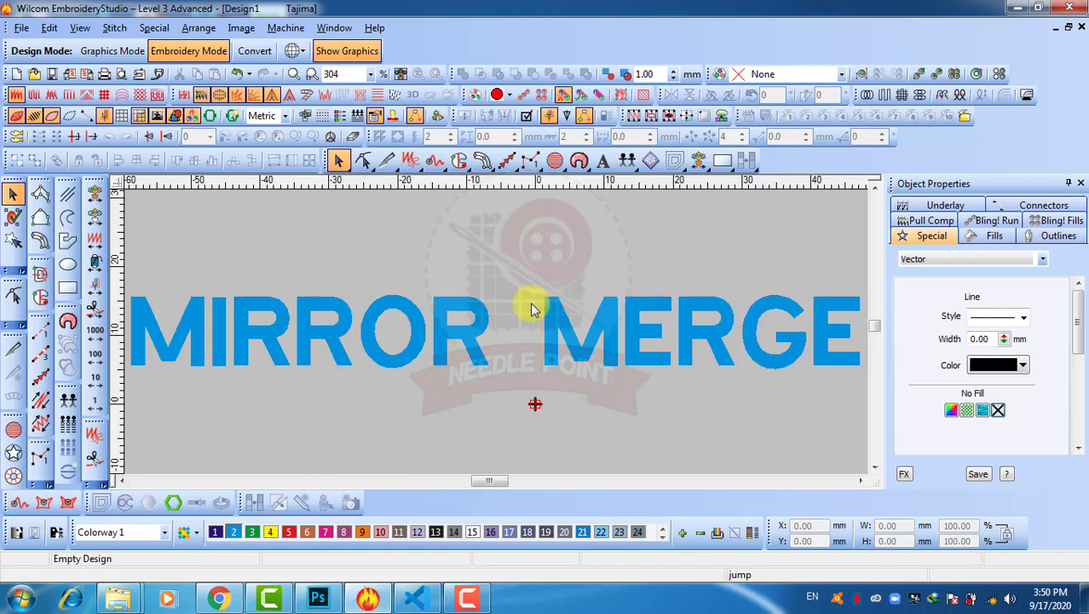
pyautogui.moveTo(571, 340); pyautogui.dragTo(578, 245)
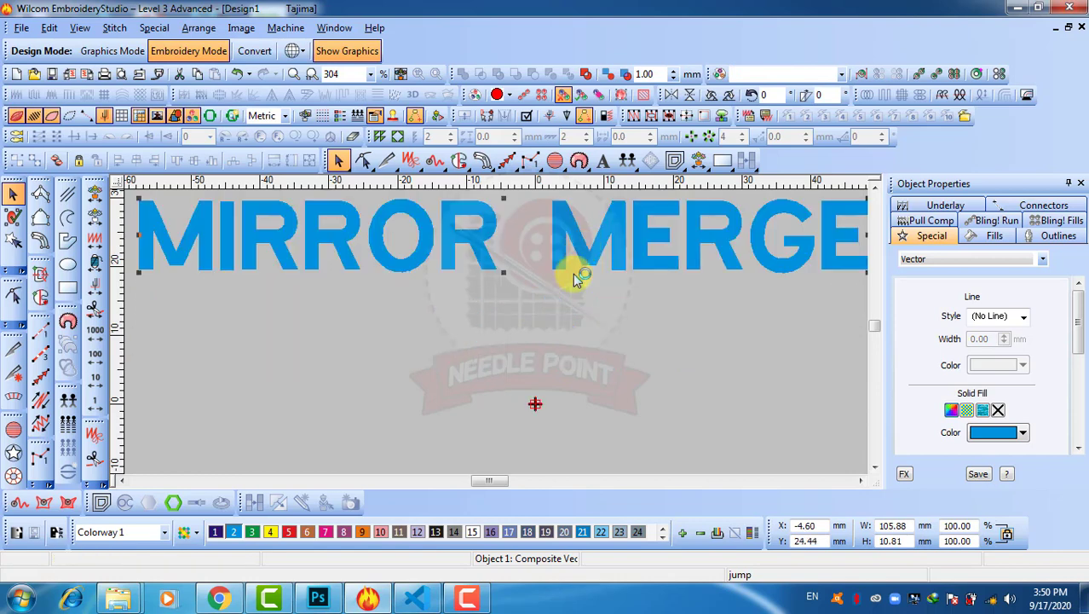
pyautogui.click(434, 390)
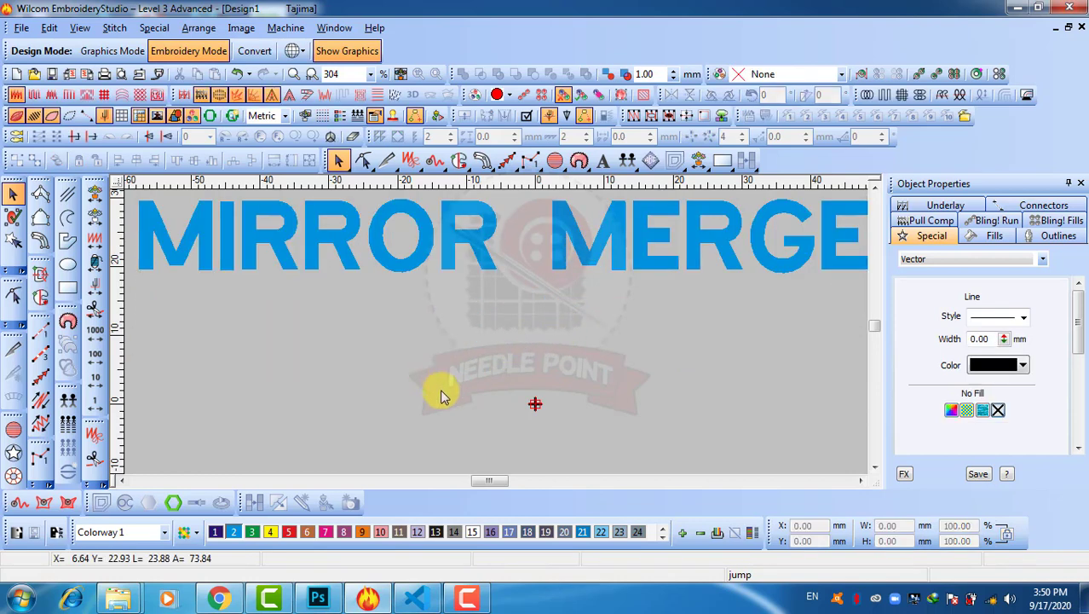
# Draw a small vector rectangle about 4.6 mm wide and 5.3 mm high below the word MIRROR
pyautogui.click(43, 196)
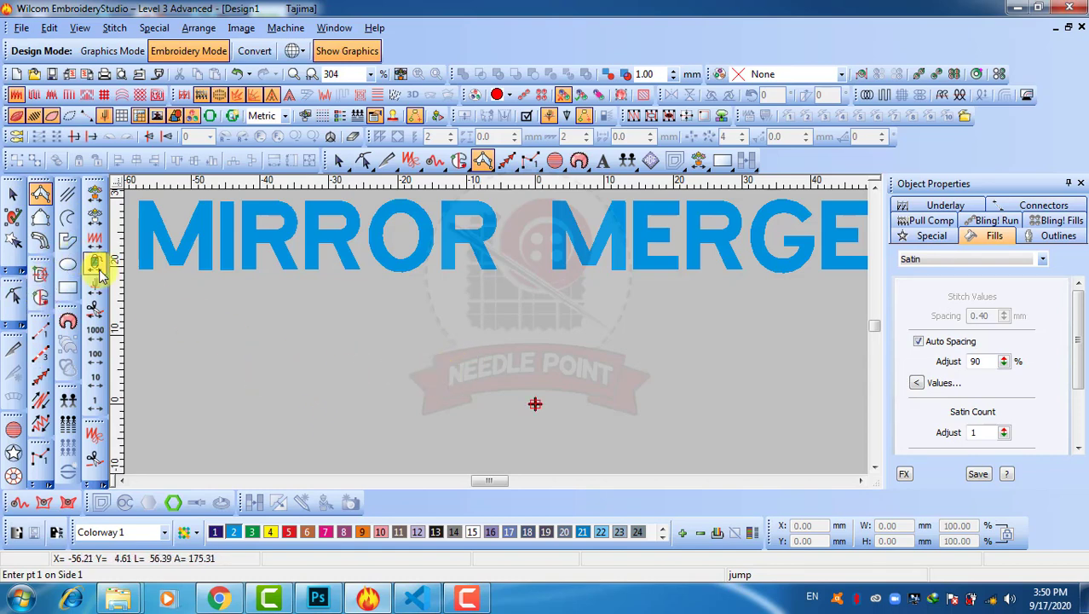
pyautogui.click(67, 288)
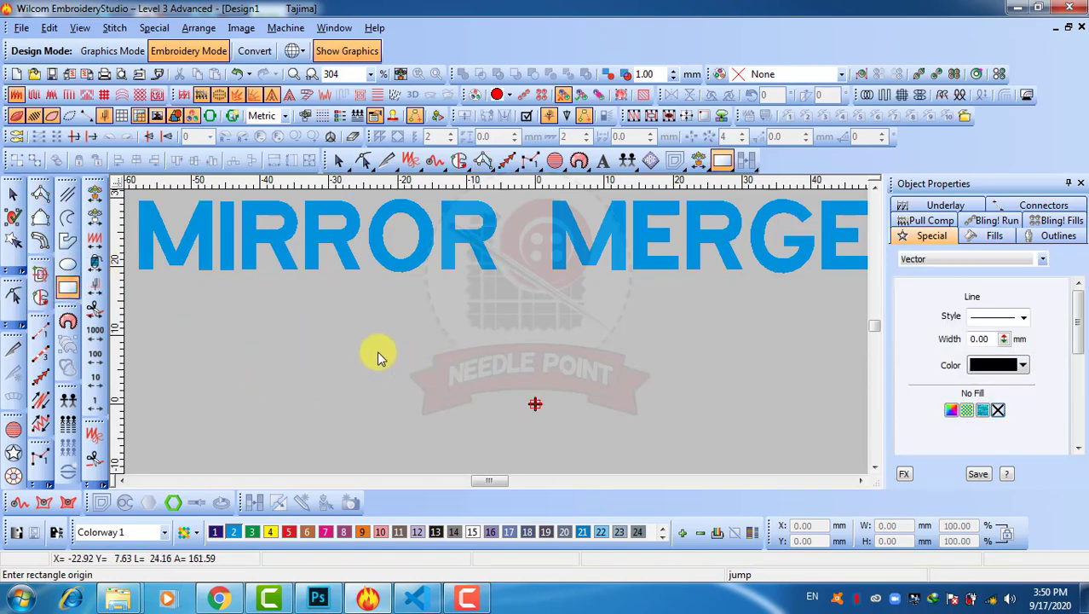
pyautogui.click(423, 323)
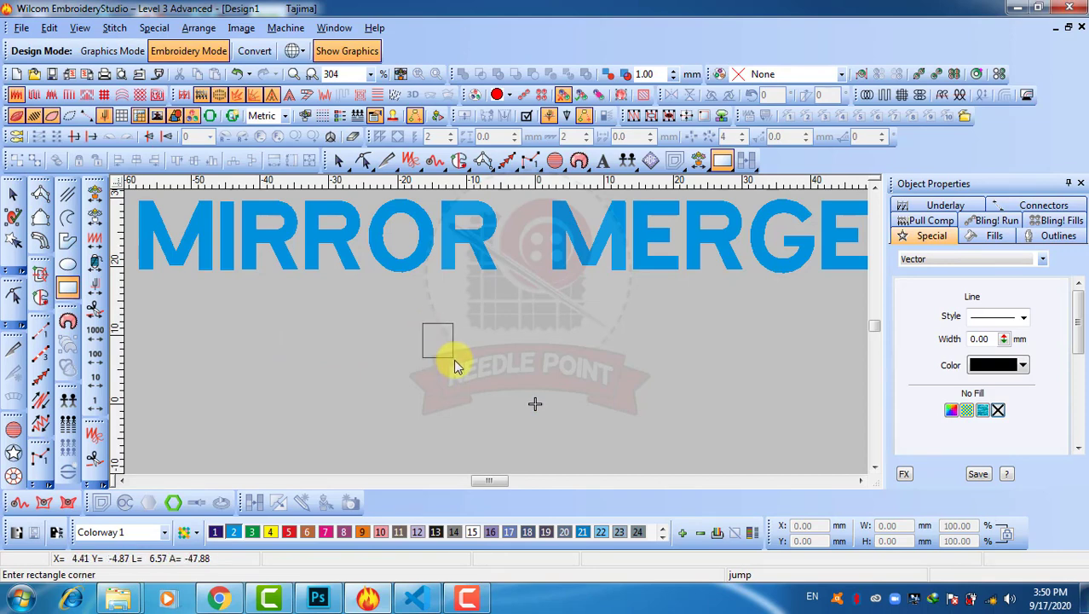
pyautogui.click(455, 359)
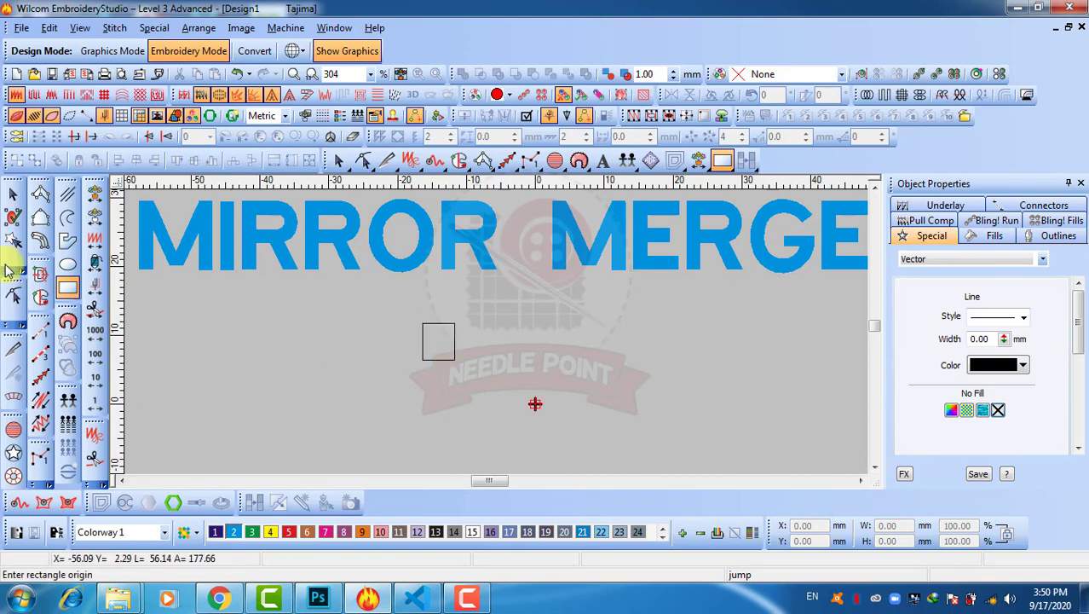
pyautogui.click(13, 193)
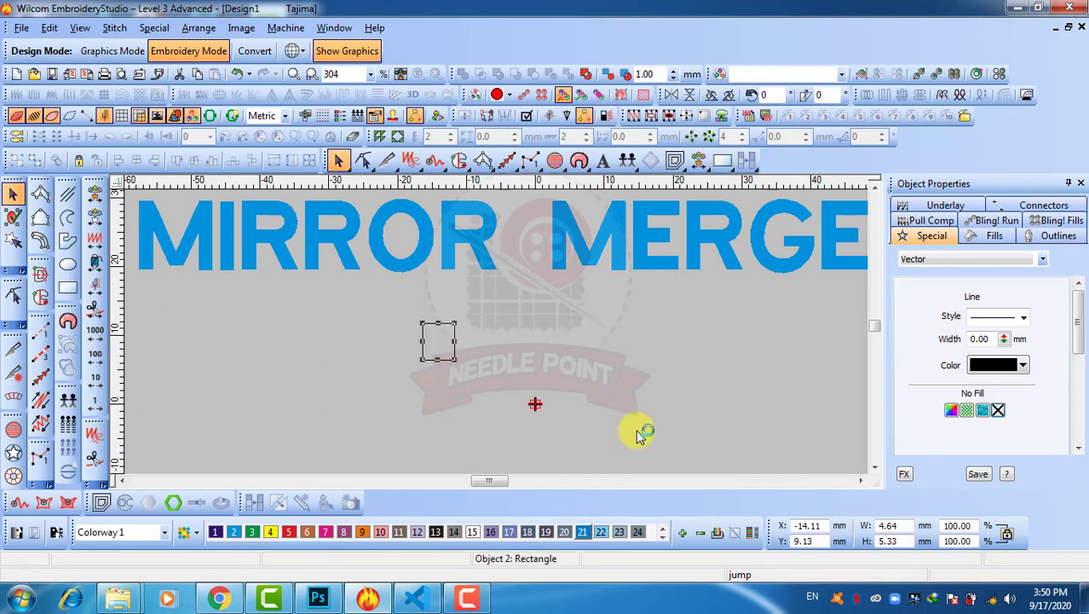
# Place a vertical and a horizontal guide through the middle of the small rectangle
pyautogui.scroll(2, 438, 345)
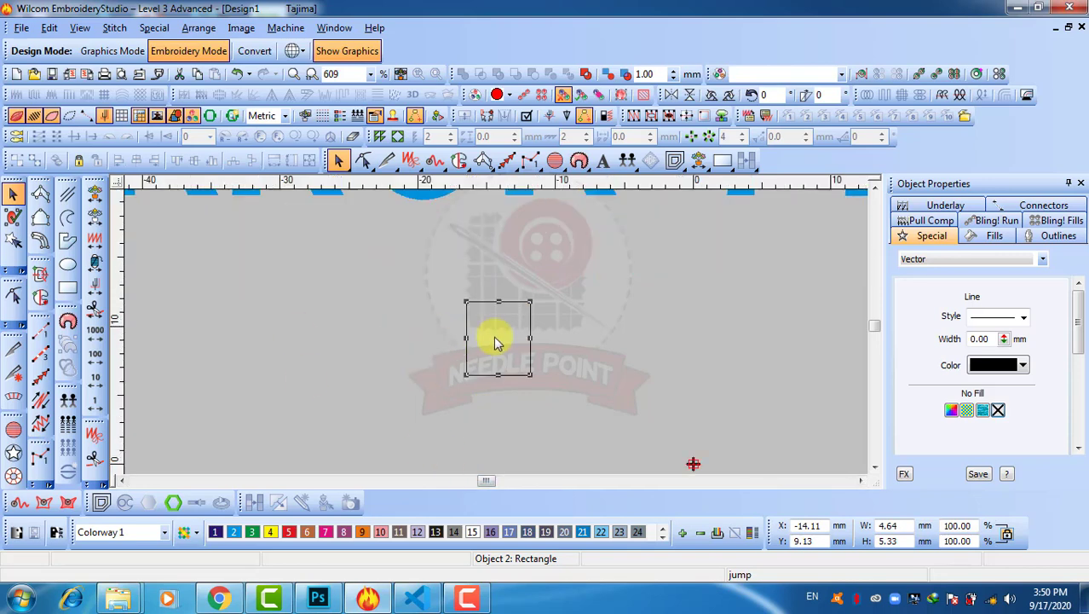
pyautogui.click(503, 181)
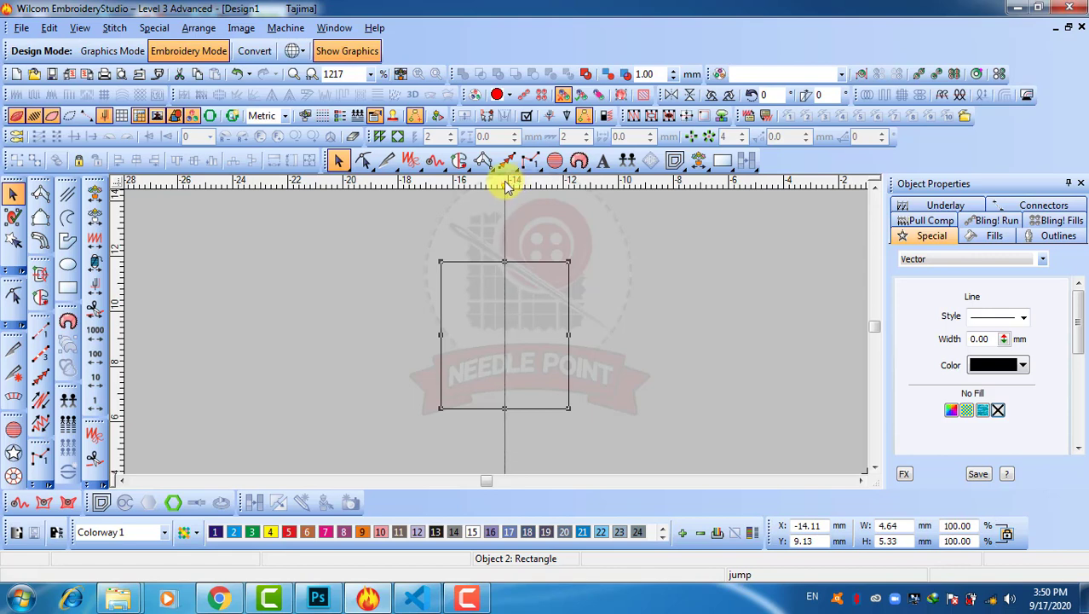
pyautogui.click(120, 343)
pyautogui.moveTo(119, 342); pyautogui.dragTo(119, 335)
# Reshape the rectangle by adding a control point where each of its four sides meets a guide
pyautogui.press('h')
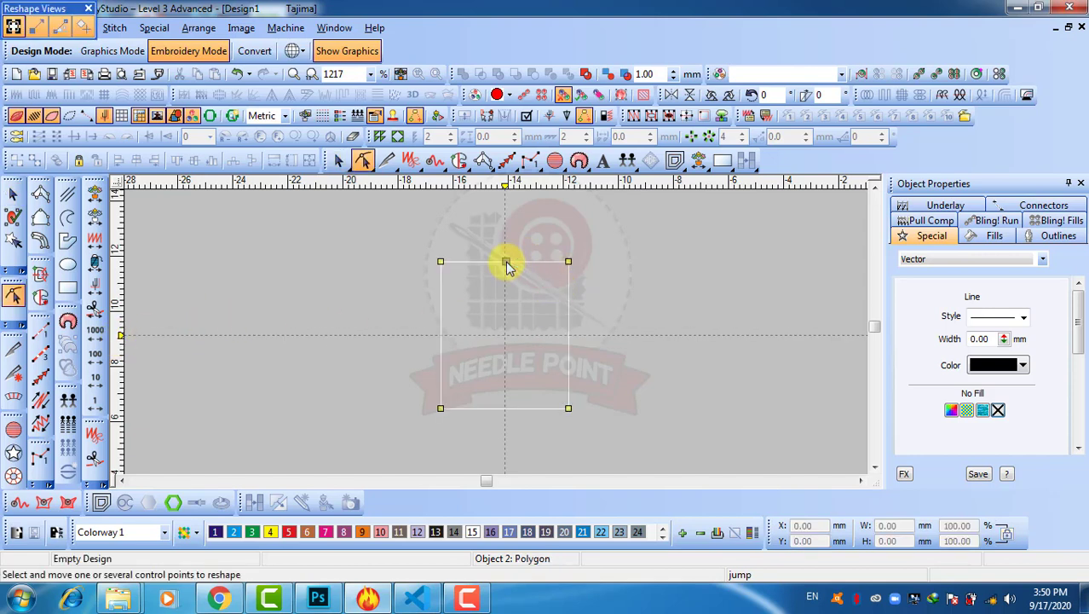
pyautogui.click(569, 338)
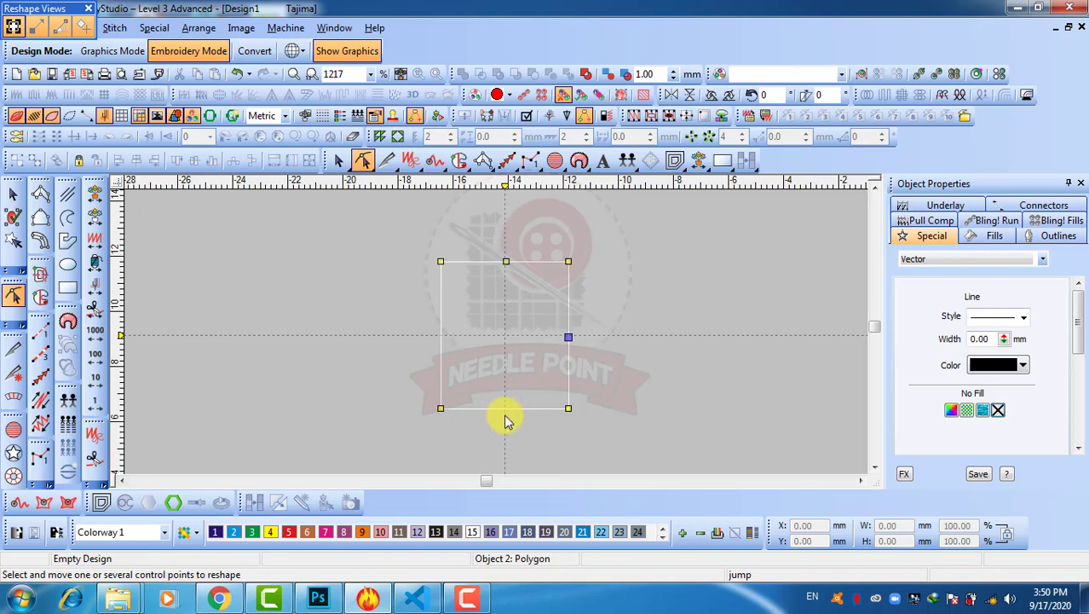
pyautogui.click(504, 409)
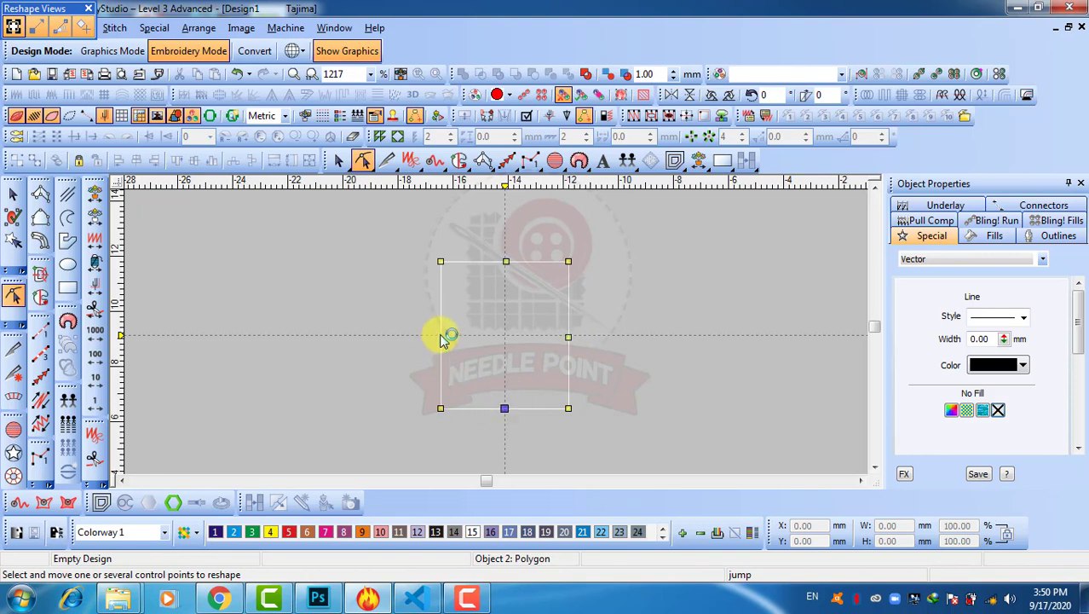
pyautogui.click(441, 335)
# Delete the rectangle's four corner points so that only the side midpoints form a diamond
pyautogui.press('Delete')
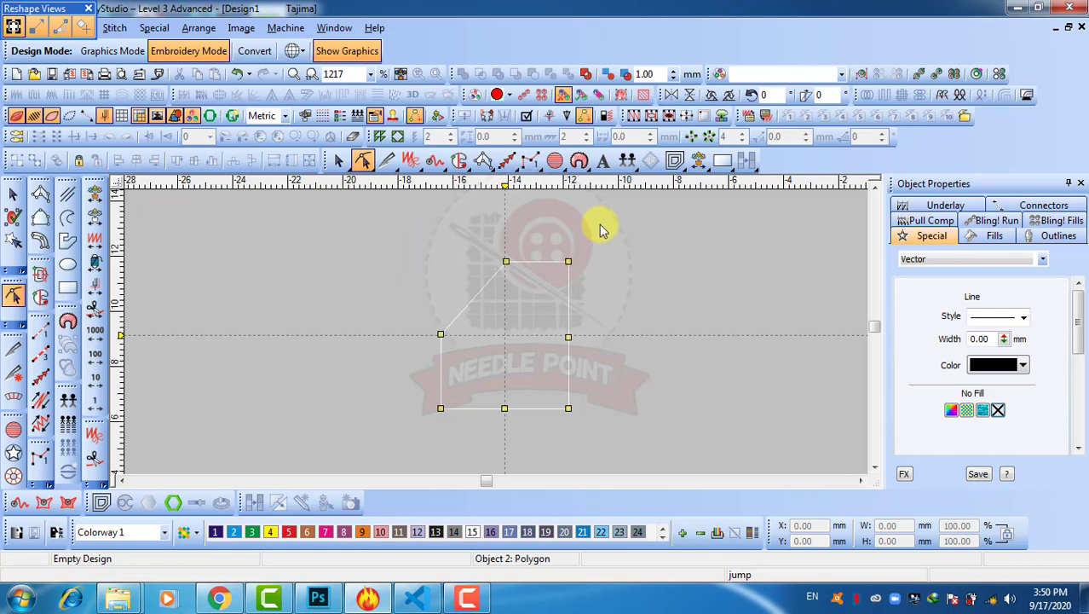
pyautogui.click(569, 261)
pyautogui.press('Delete')
pyautogui.click(568, 409)
pyautogui.press('Delete')
pyautogui.click(440, 408)
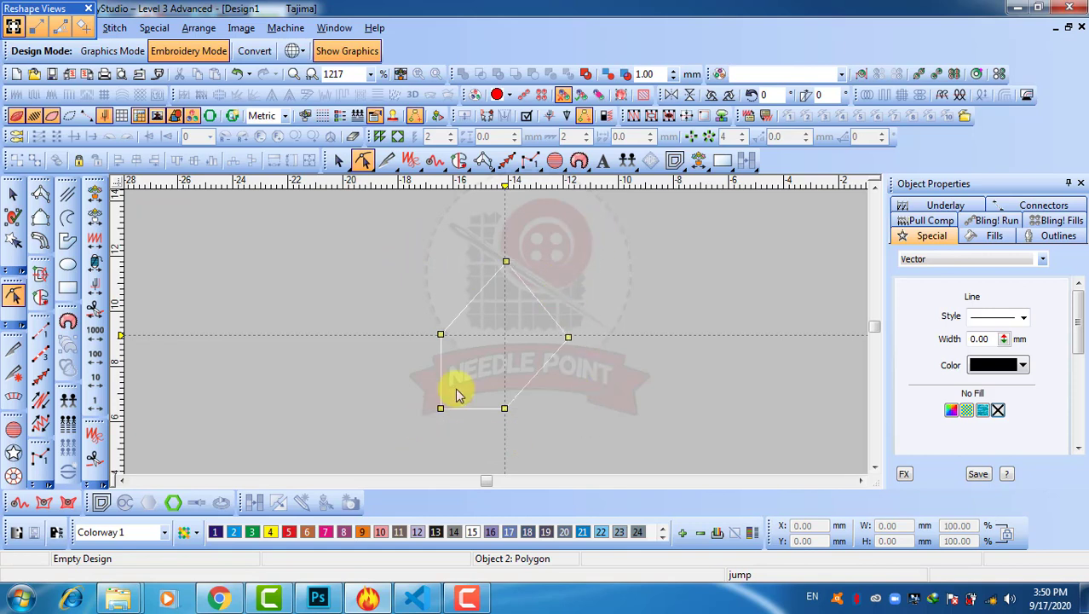
pyautogui.press('Delete')
pyautogui.click(12, 195)
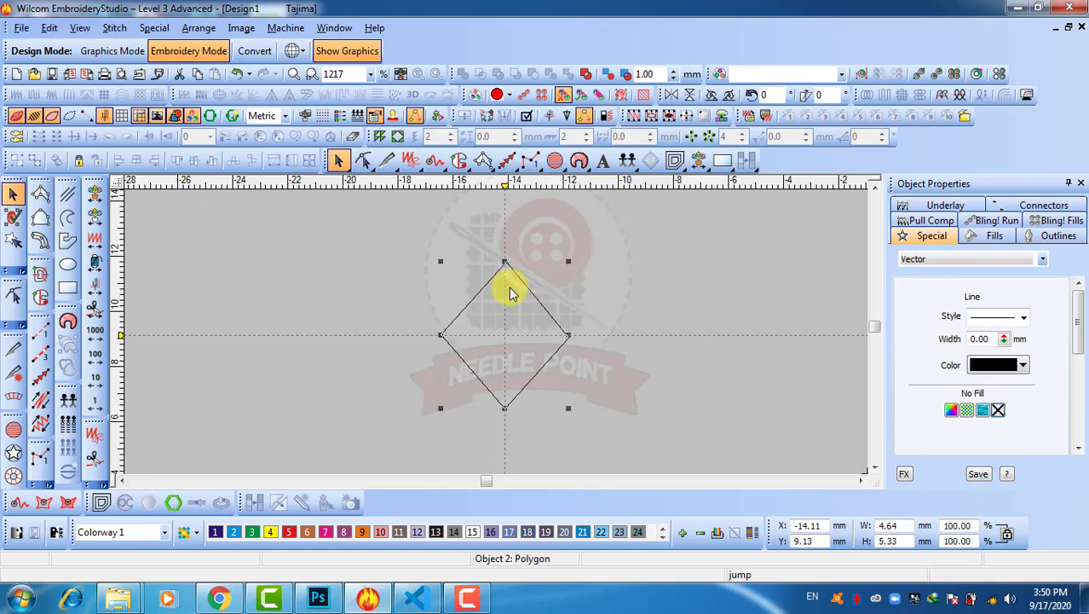
# Resize the diamond outline to about 3.03 mm wide, keeping it centred, and about 5.97 mm high
pyautogui.moveTo(569, 336); pyautogui.dragTo(547, 336)
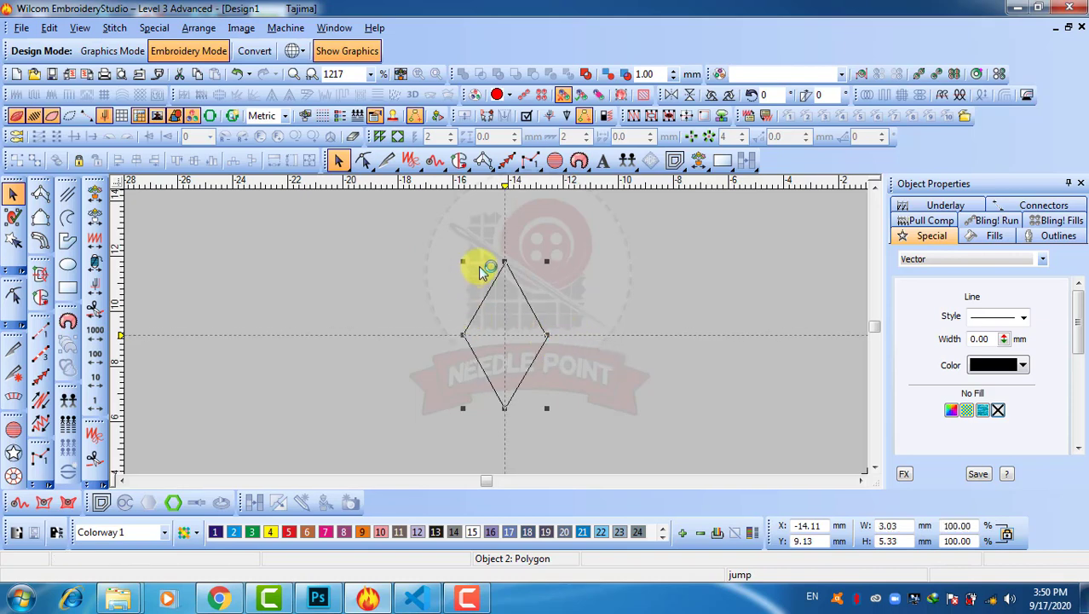
pyautogui.moveTo(504, 260); pyautogui.dragTo(505, 247)
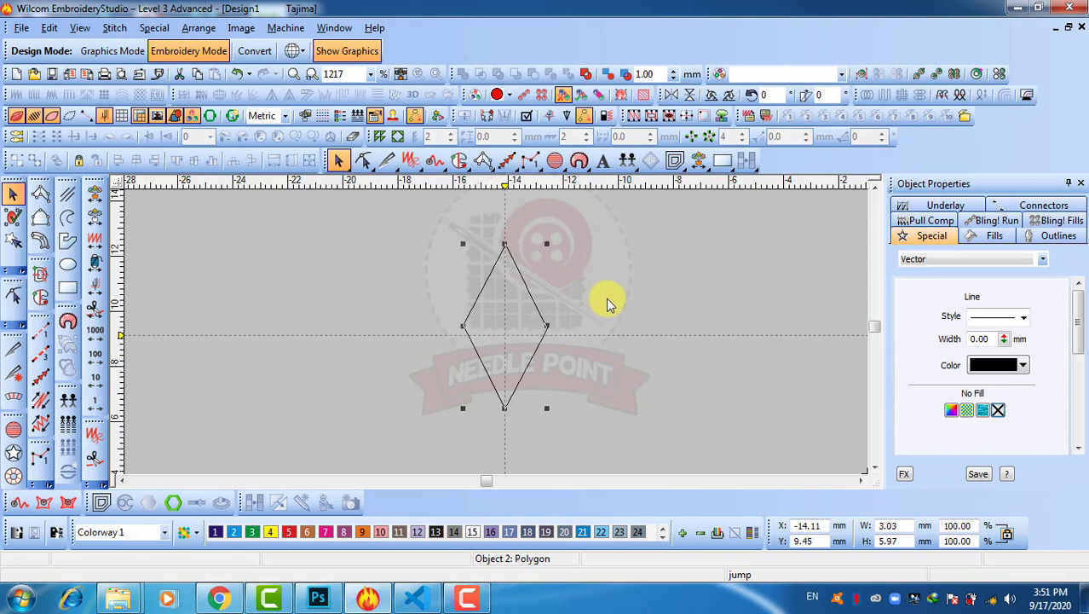
pyautogui.click(607, 302)
# Convert the diamond outline into a Complex Fill satin object with a nearly horizontal stitch angle
pyautogui.click(543, 317)
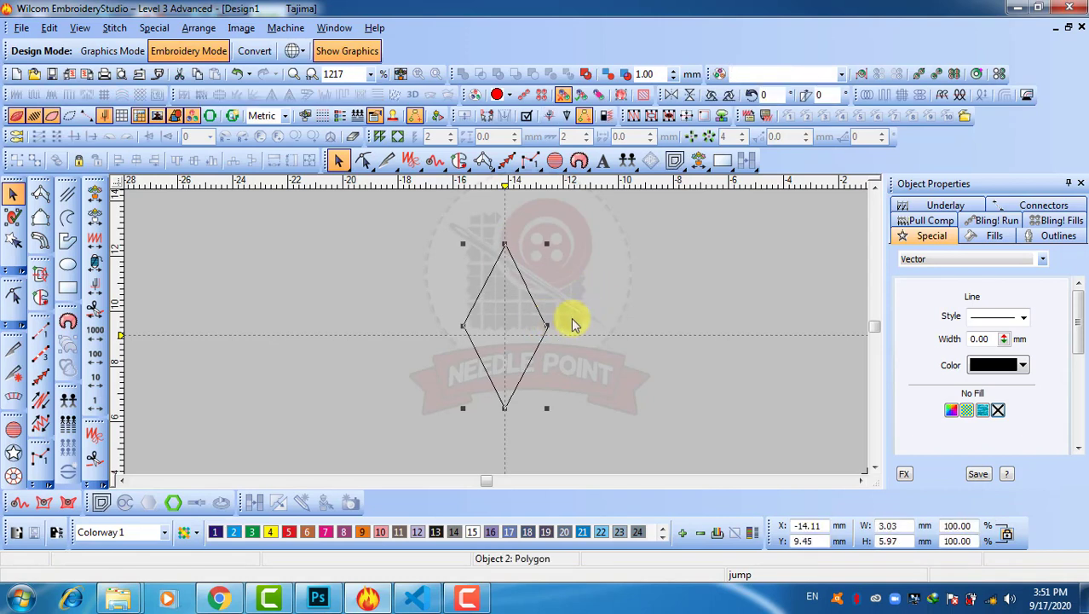
pyautogui.click(41, 299)
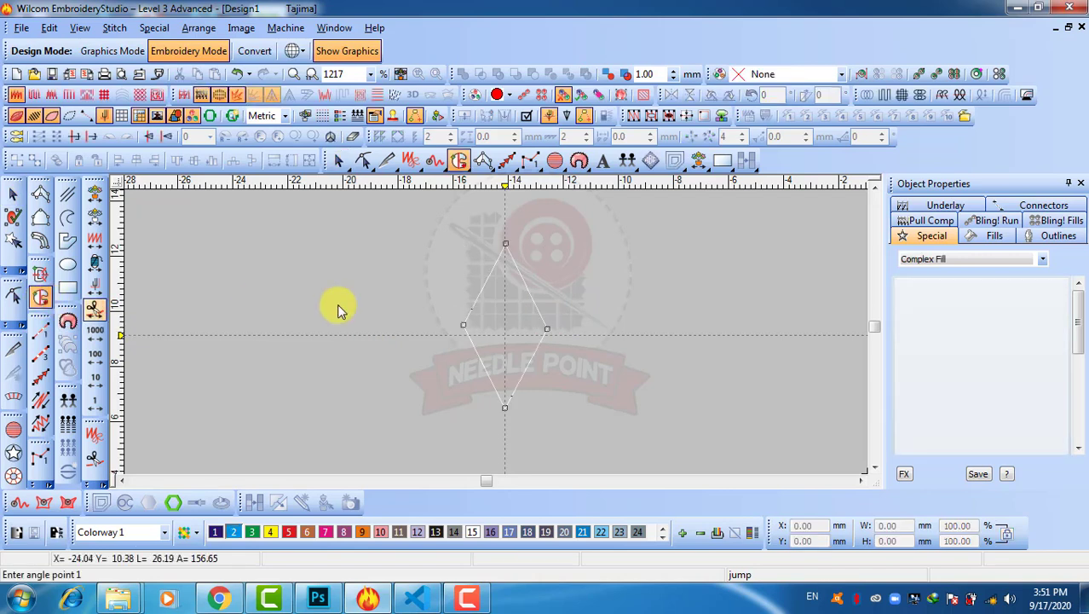
pyautogui.click(434, 327)
pyautogui.click(637, 311)
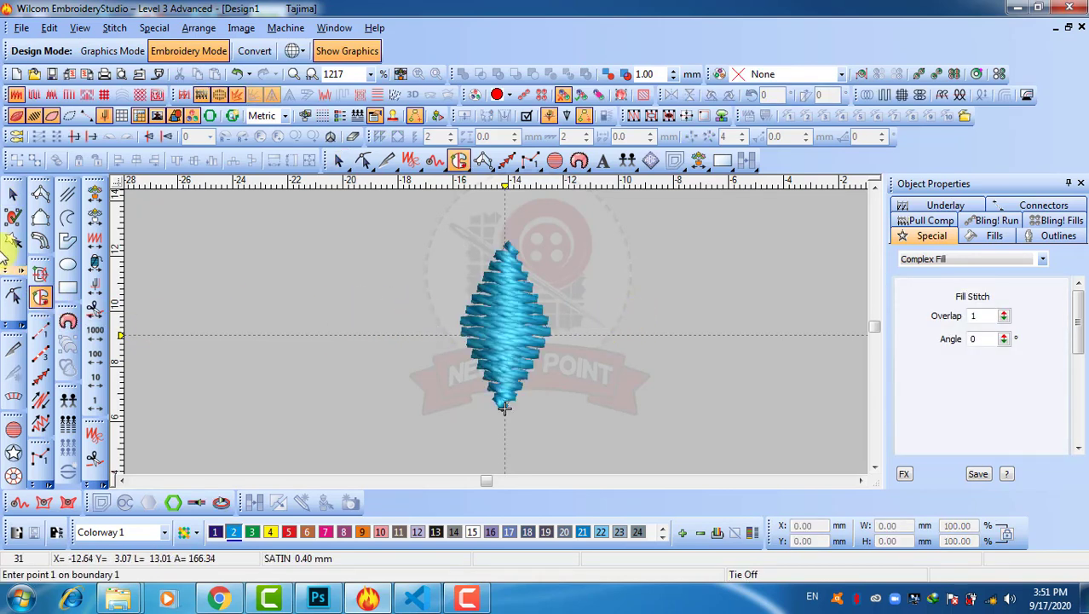
pyautogui.click(13, 198)
# Move the filled diamond straight up along the vertical guide by about 3.4 mm, clear of the horizontal guide
pyautogui.press('0')
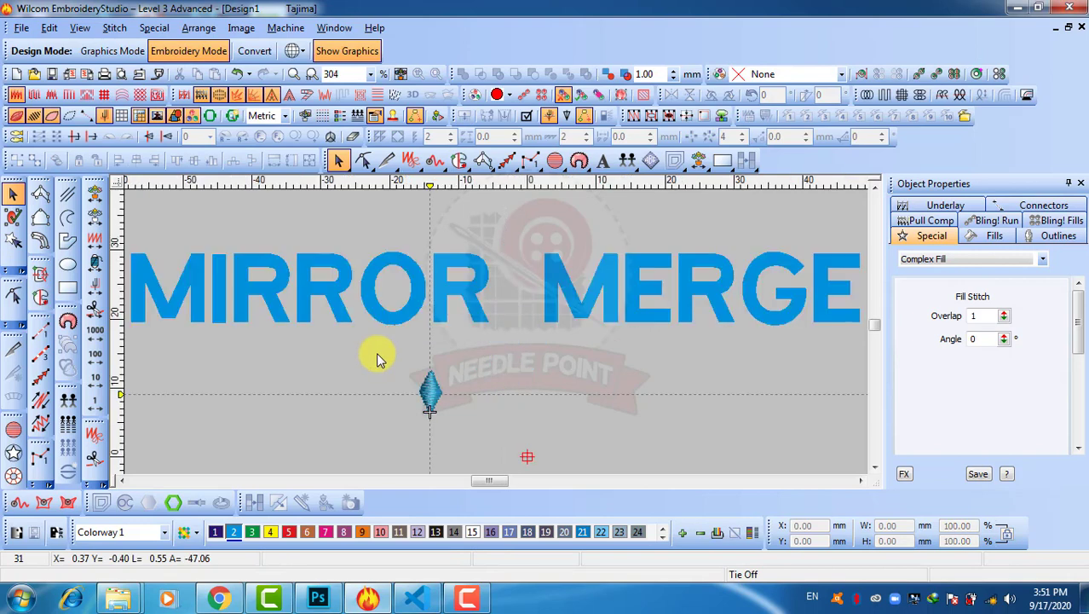
pyautogui.scroll(1, 428, 395)
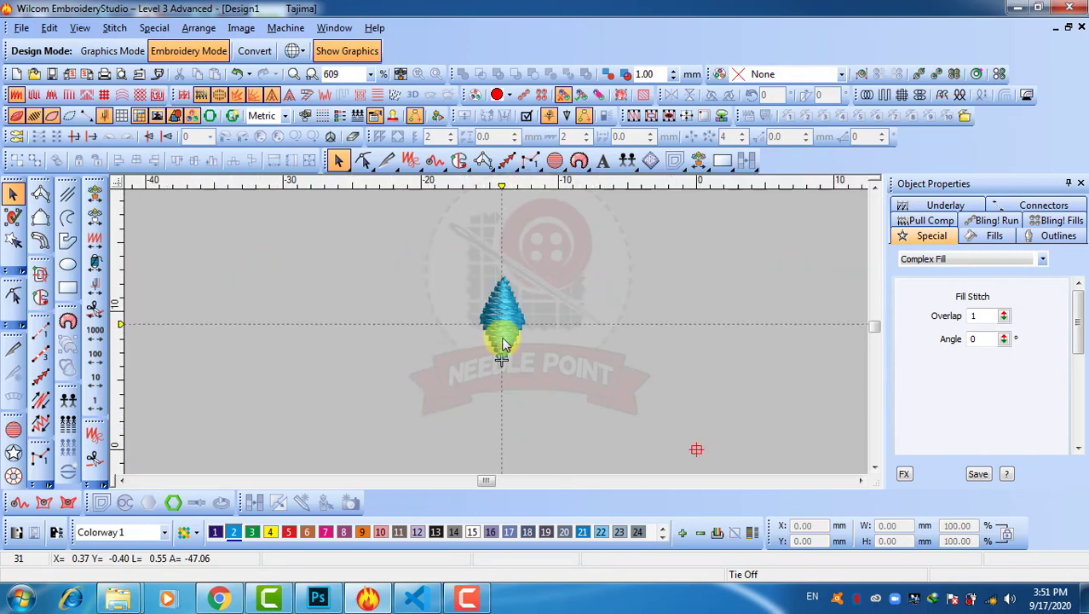
pyautogui.moveTo(504, 335); pyautogui.dragTo(503, 265)
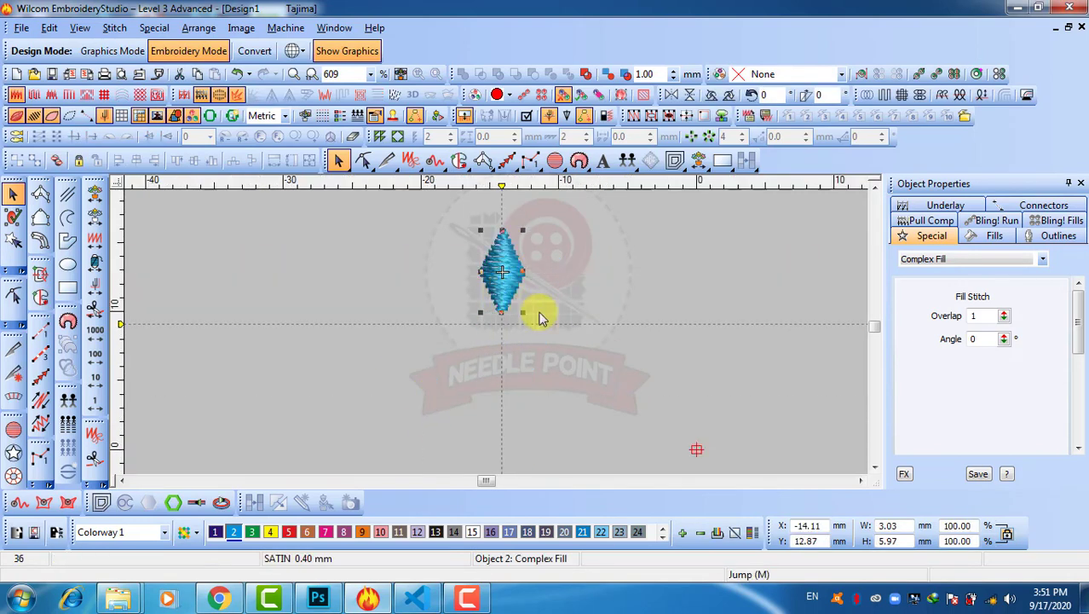
pyautogui.click(545, 315)
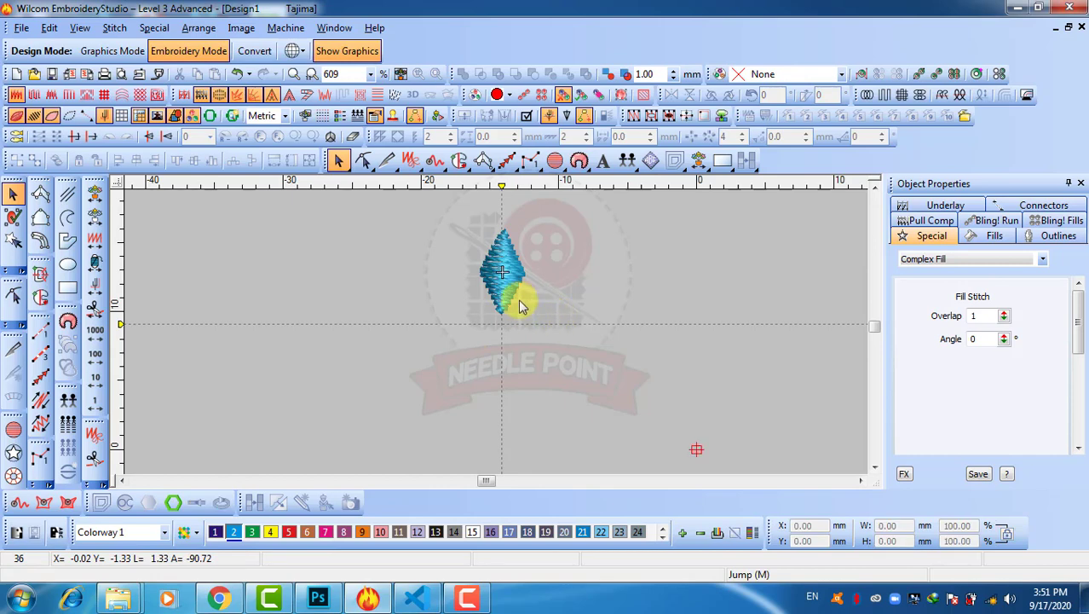
pyautogui.scroll(2, 498, 333)
pyautogui.scroll(-1, 493, 335)
pyautogui.scroll(-1, 493, 336)
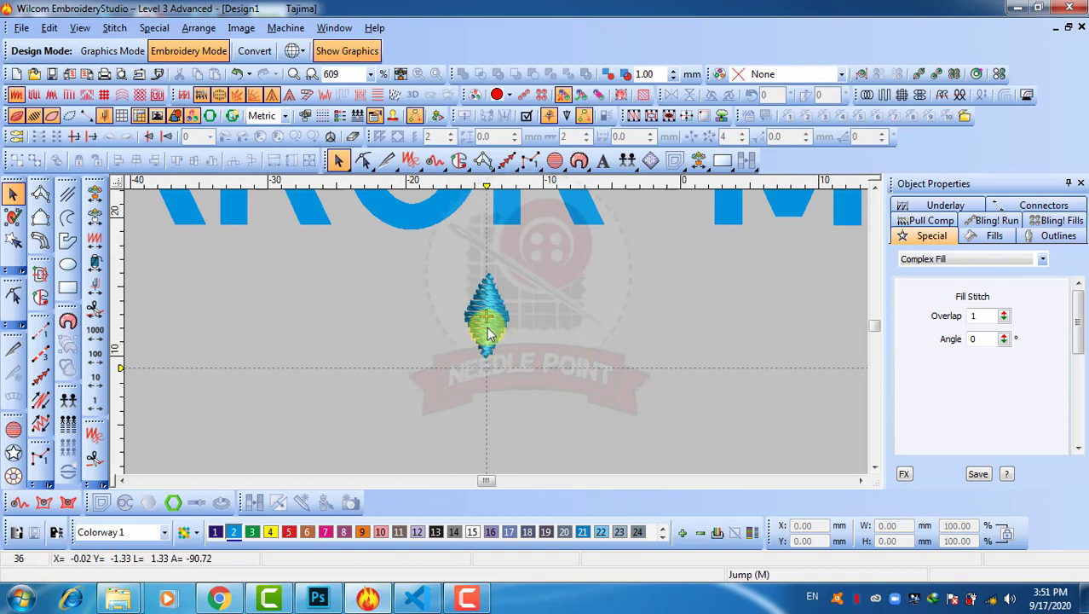
pyautogui.click(491, 334)
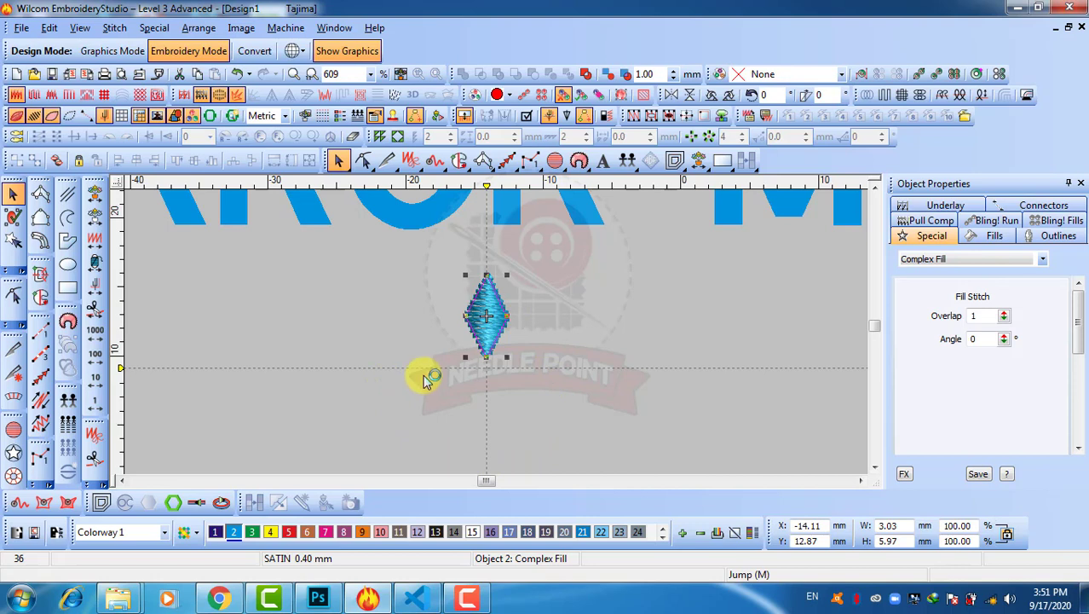
pyautogui.click(599, 365)
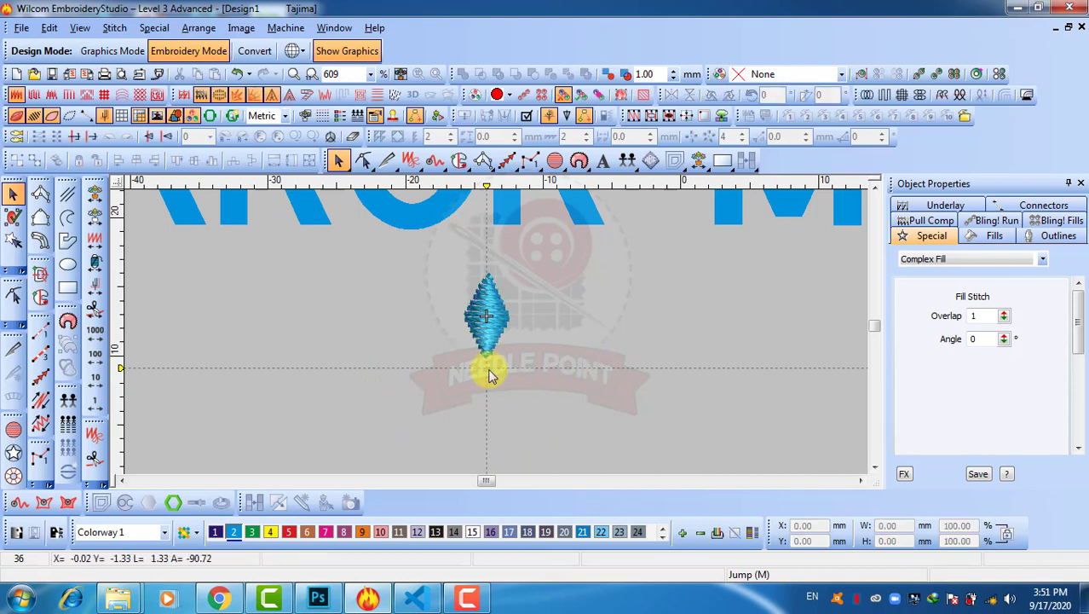
# Draw a circle about 14 mm in diameter, centred on the guide intersection and passing through the diamond's upper tip
pyautogui.click(68, 265)
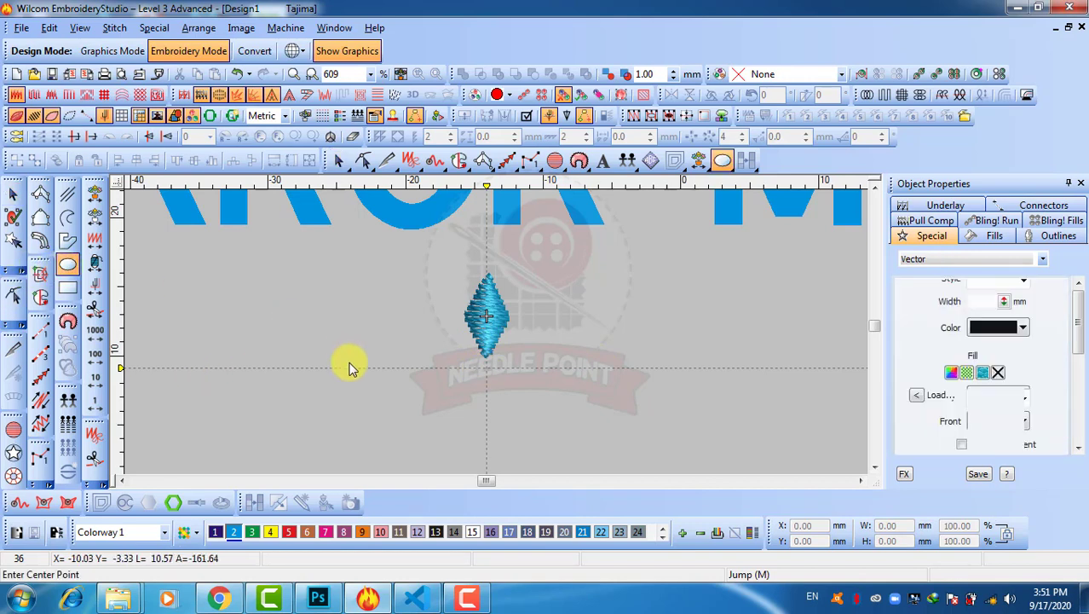
pyautogui.click(486, 369)
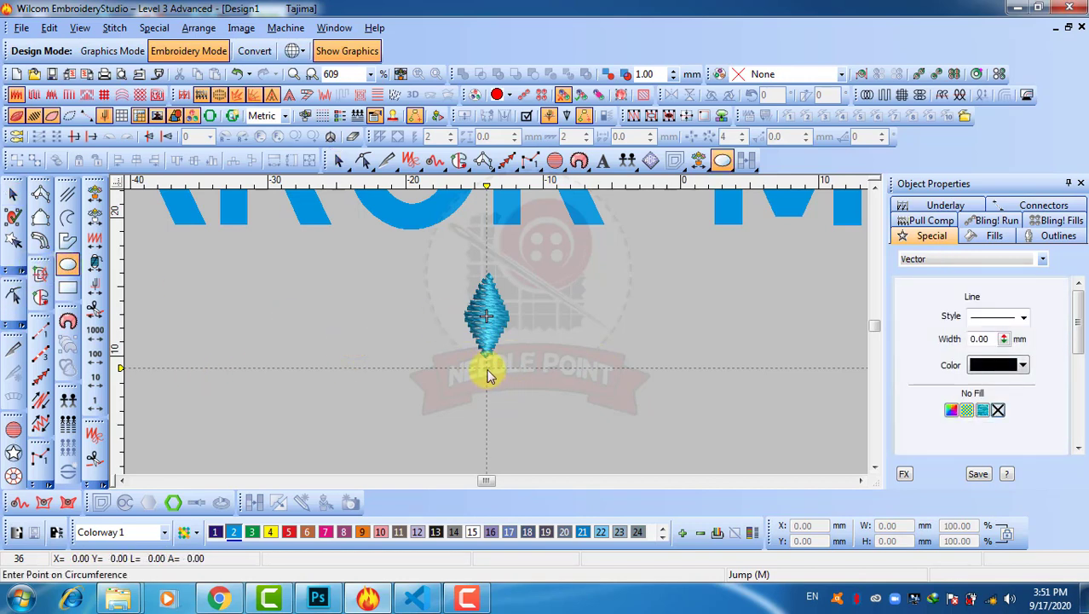
pyautogui.click(565, 432)
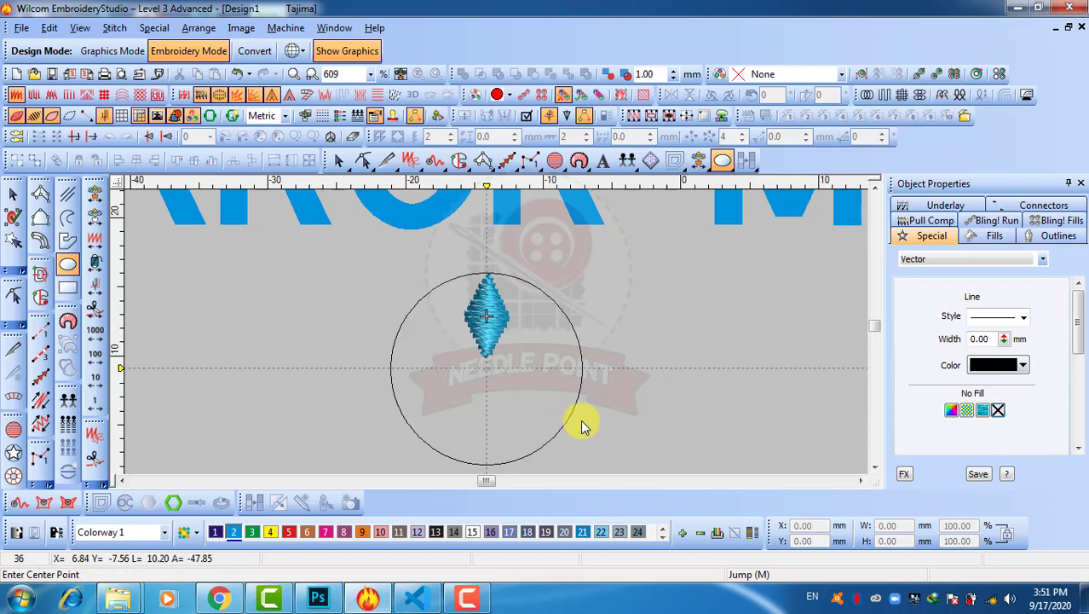
pyautogui.click(13, 193)
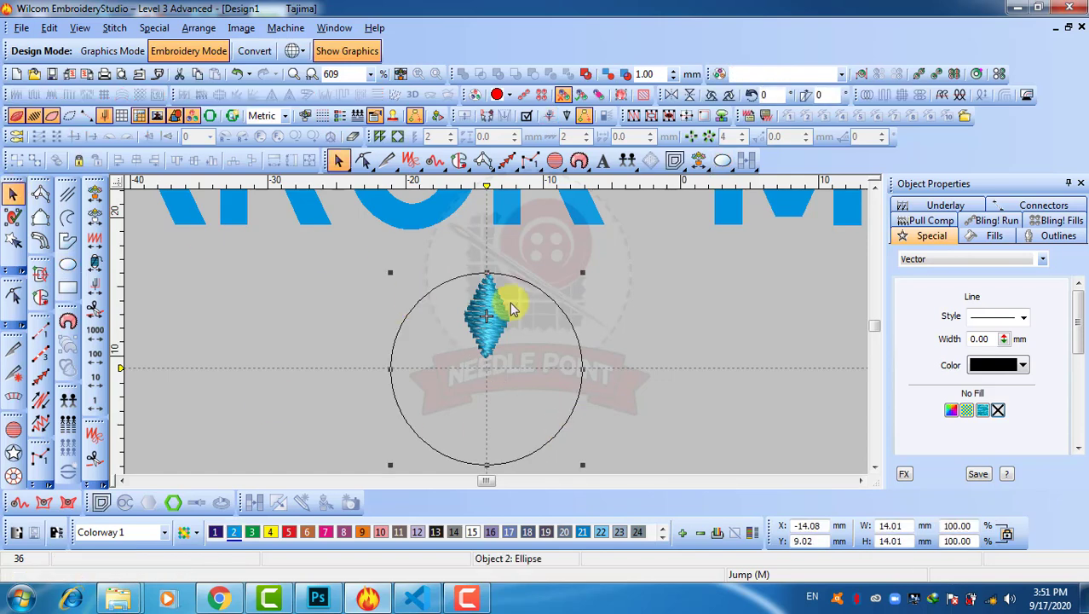
pyautogui.scroll(2, 514, 304)
pyautogui.scroll(2, 407, 218)
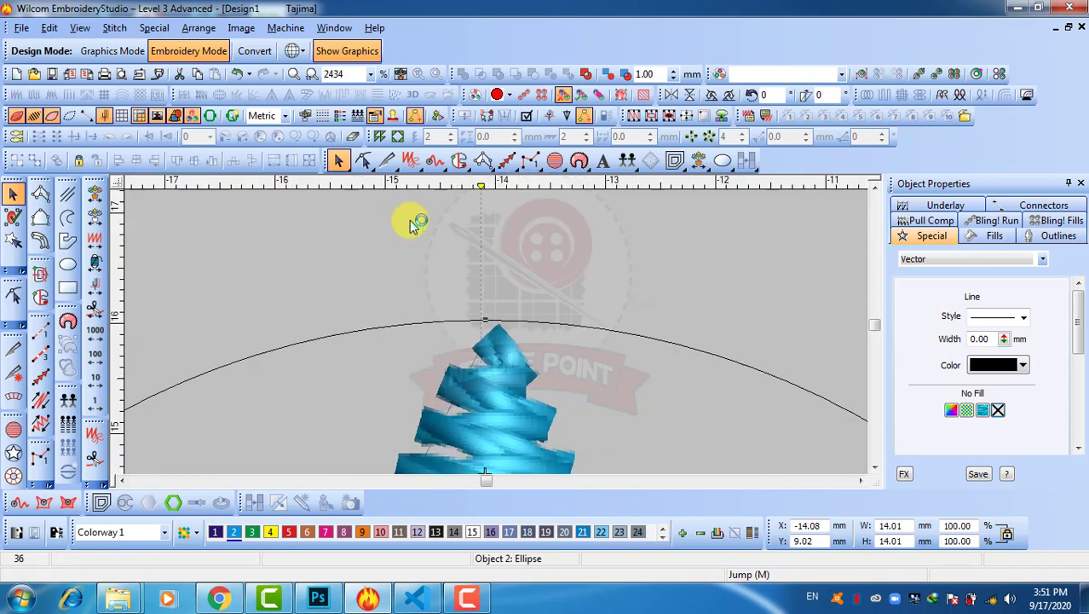
# Align the vertical guide with the circle's top quadrant point so that it passes through the circle's centre
pyautogui.moveTo(468, 186); pyautogui.dragTo(477, 186)
pyautogui.scroll(-3, 488, 337)
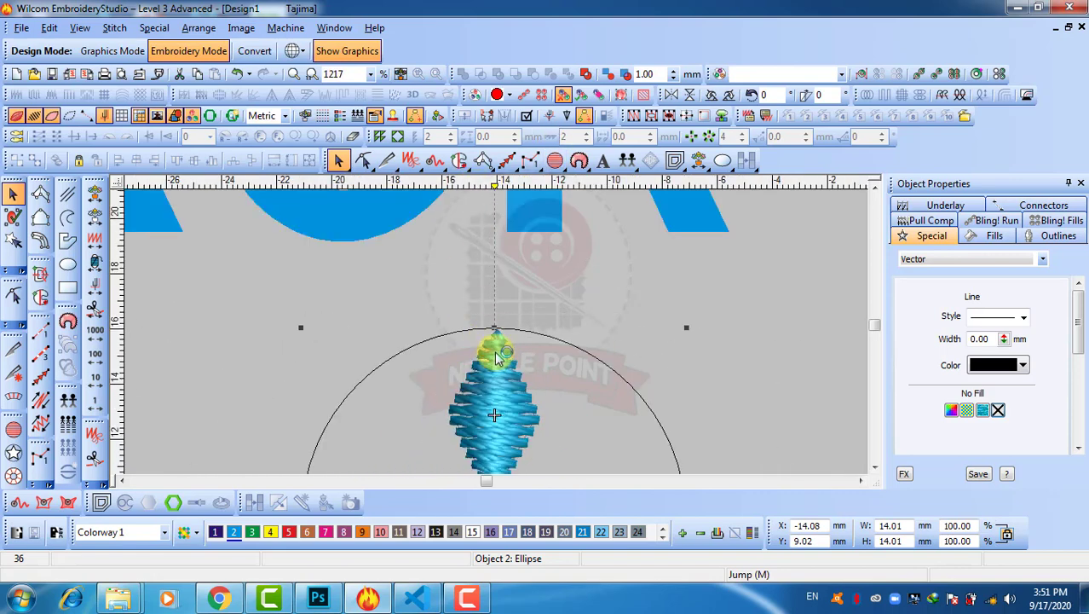
pyautogui.scroll(-2, 492, 340)
pyautogui.scroll(2, 499, 334)
pyautogui.scroll(5, 499, 334)
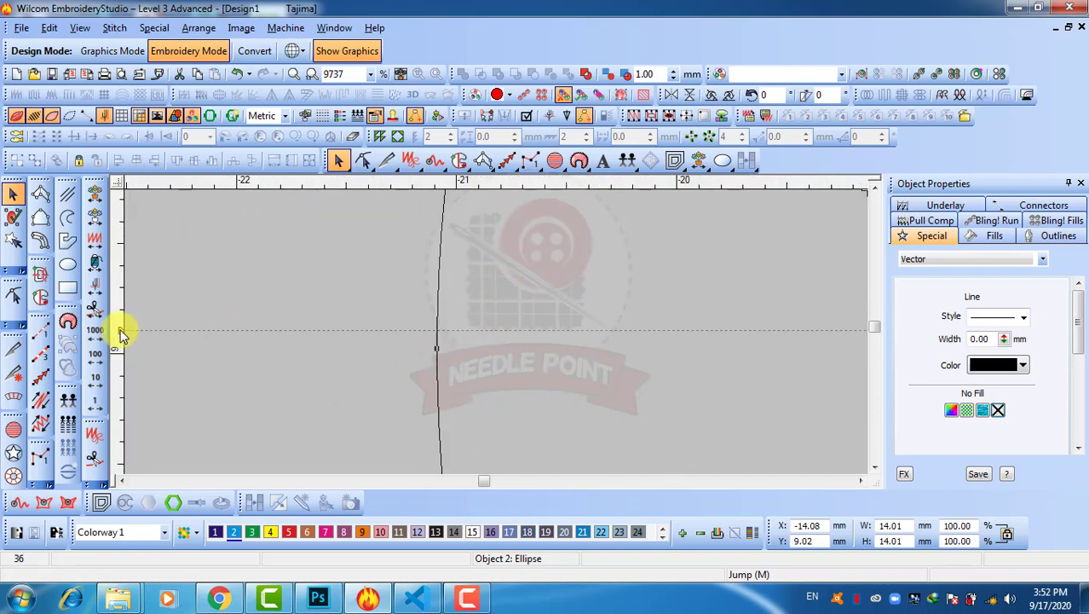
# Align the horizontal guide with the circle's side quadrant points so the guides cross at the circle's centre
pyautogui.moveTo(122, 335); pyautogui.dragTo(122, 348)
pyautogui.scroll(-3, 778, 331)
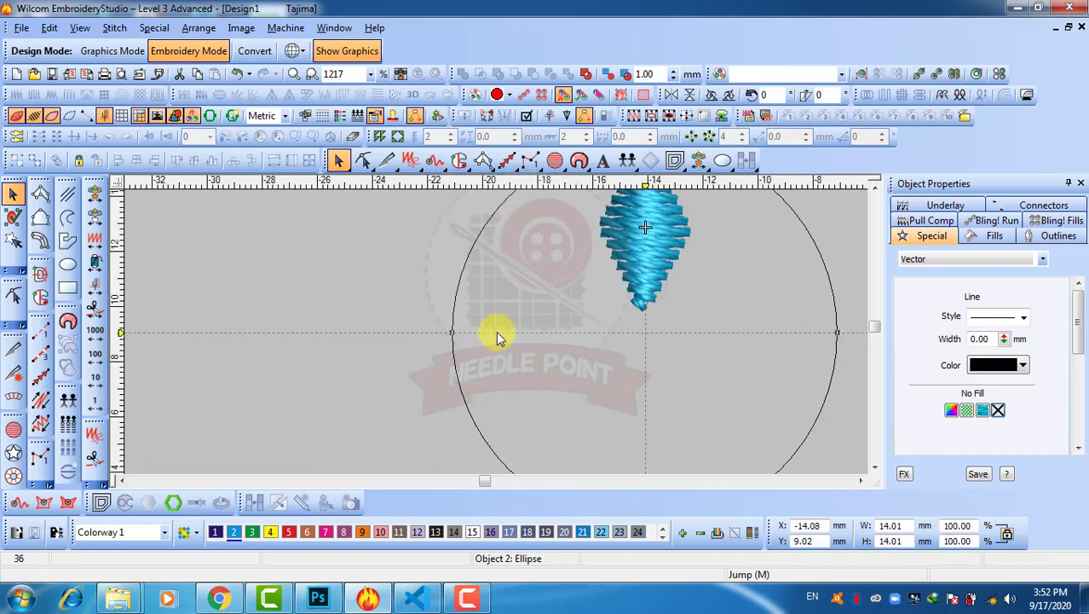
pyautogui.scroll(-1, 370, 365)
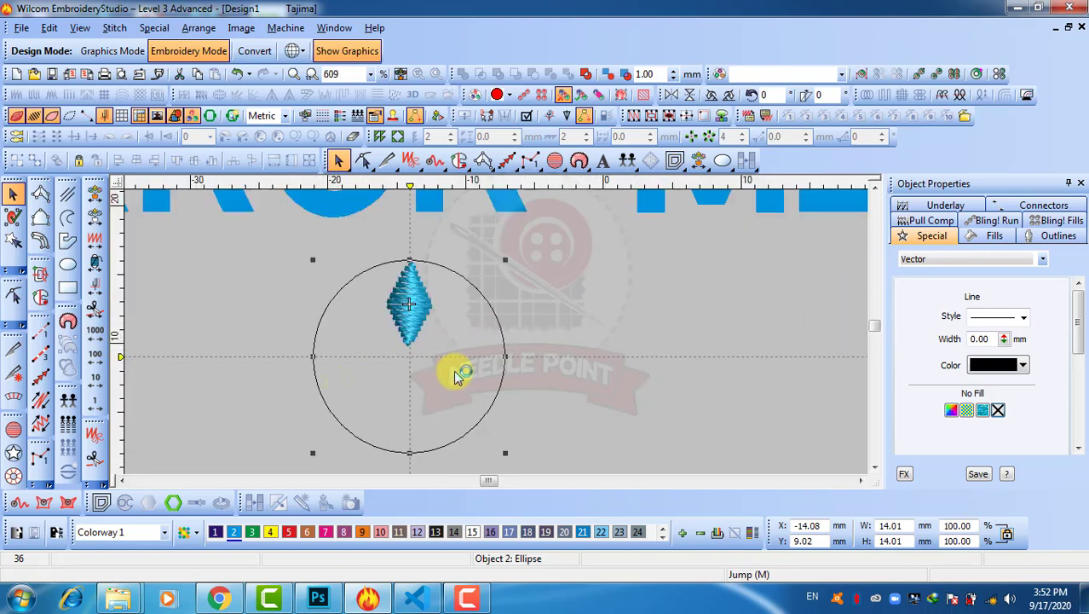
pyautogui.scroll(1, 422, 366)
pyautogui.scroll(1, 444, 330)
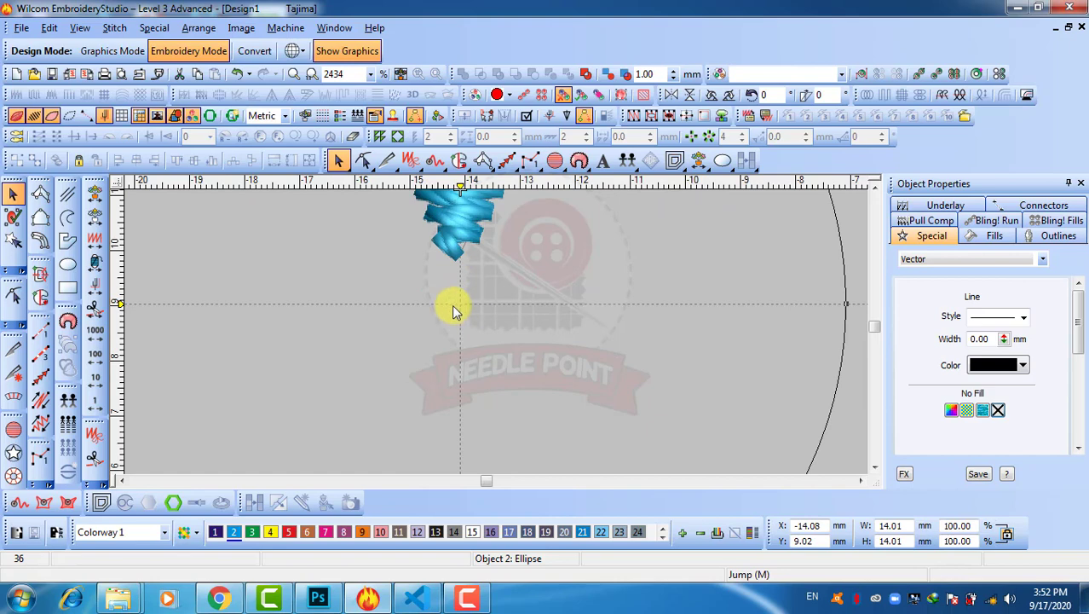
pyautogui.scroll(-2, 464, 308)
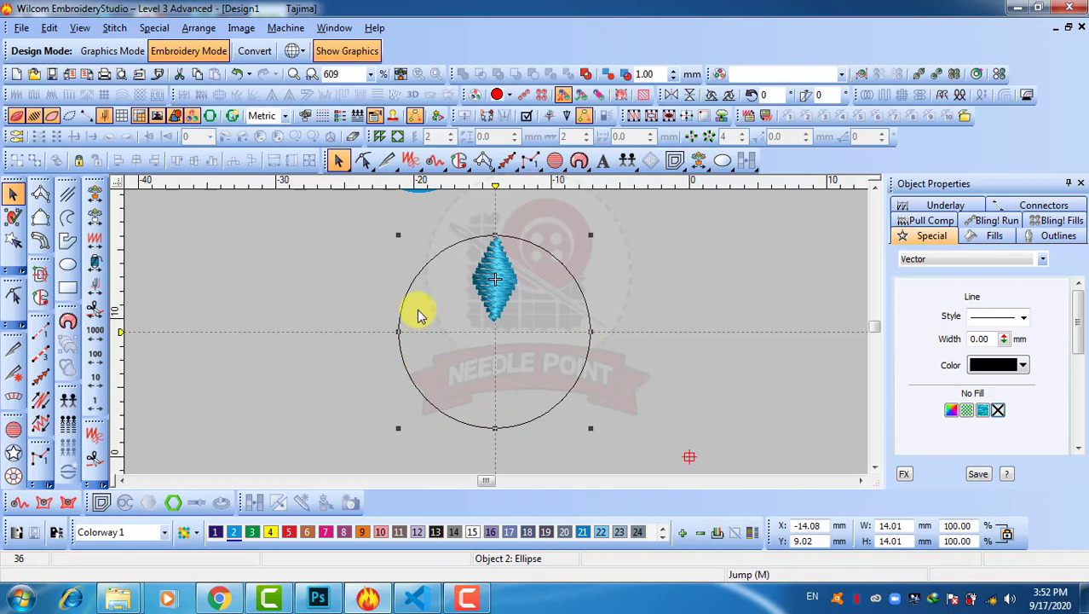
# Delete the circle around the diamond, keeping the two guides
pyautogui.click(311, 339)
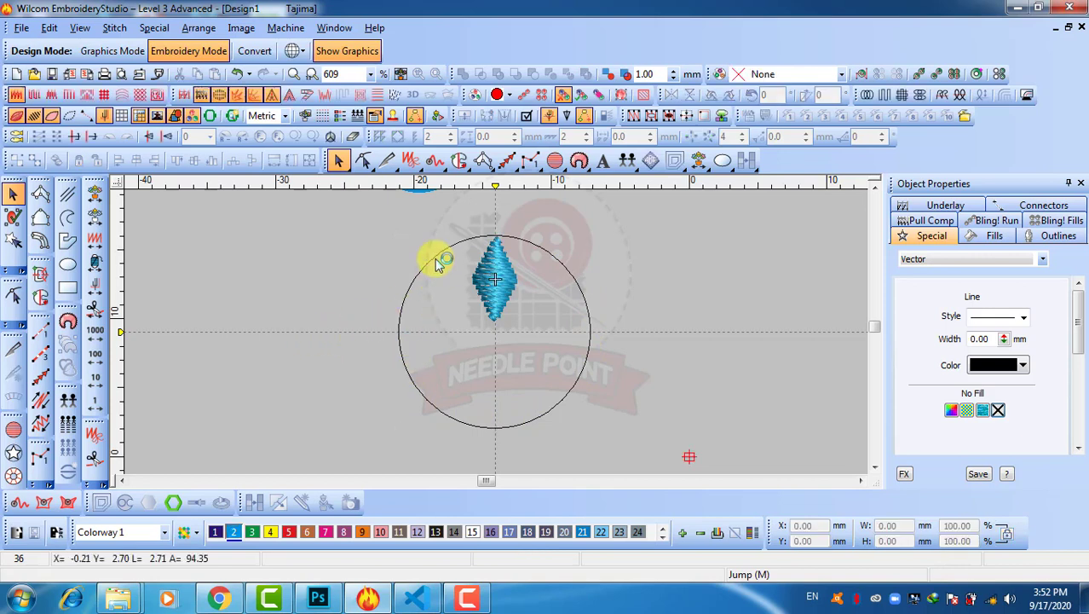
pyautogui.click(437, 262)
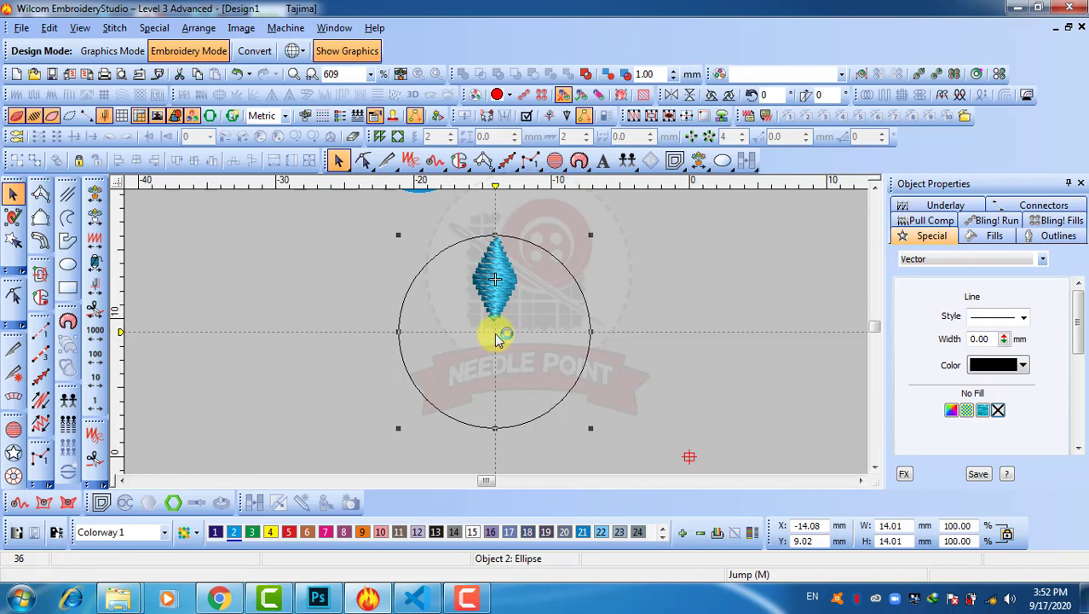
pyautogui.click(650, 278)
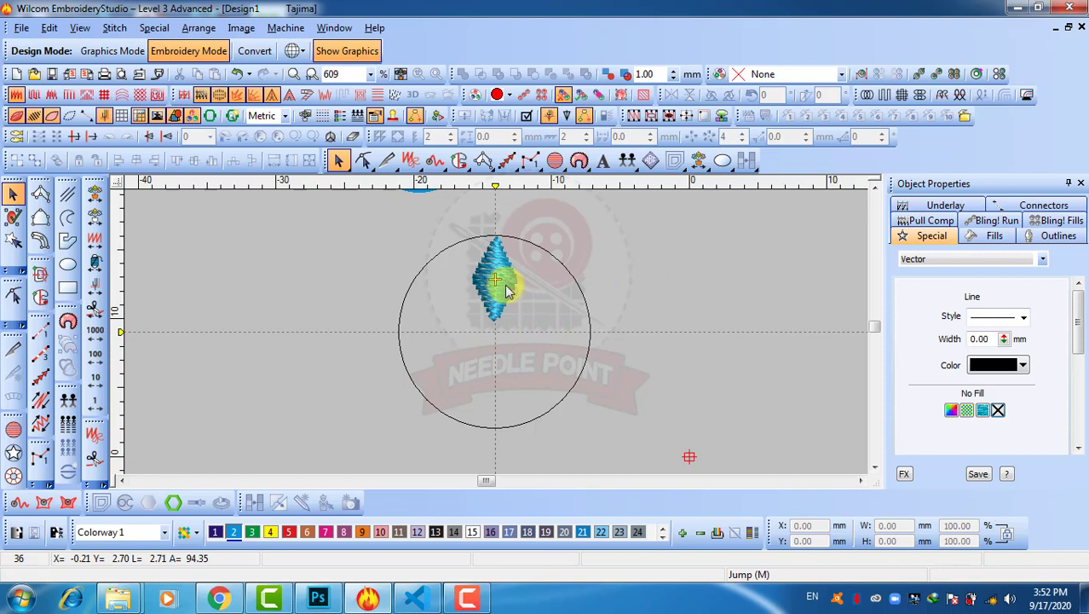
pyautogui.click(573, 273)
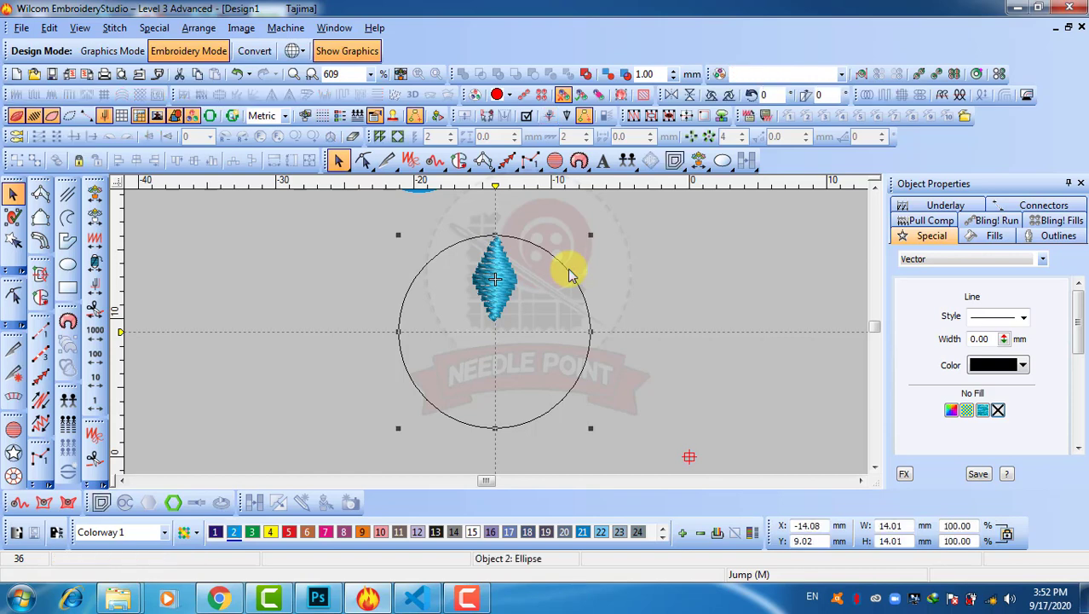
pyautogui.press('Delete')
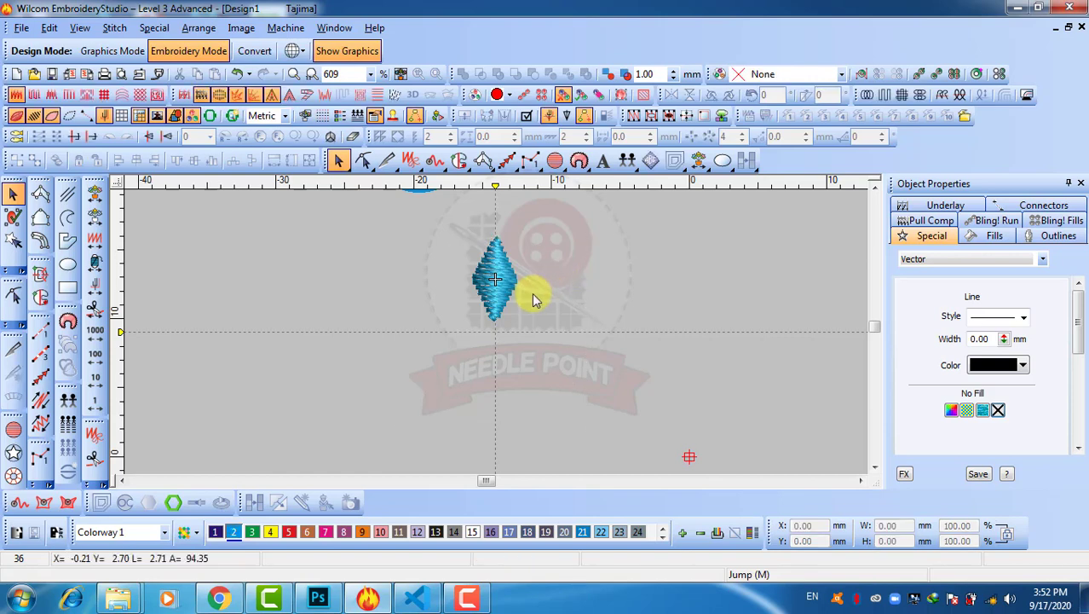
# Start a Wreath of the filled diamond and set the number of copies to 10
pyautogui.click(497, 290)
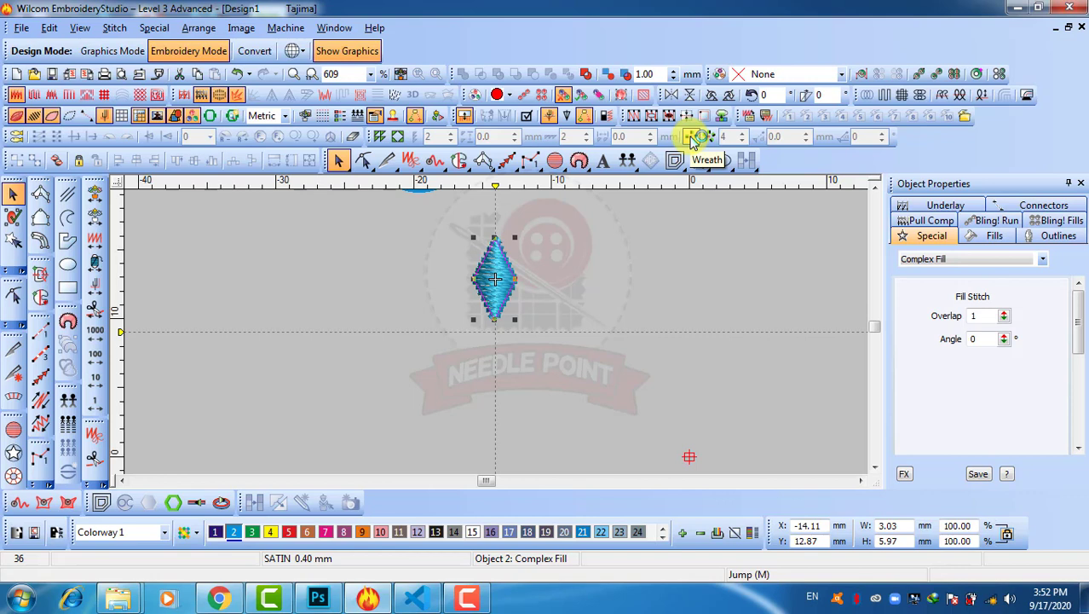
pyautogui.click(693, 142)
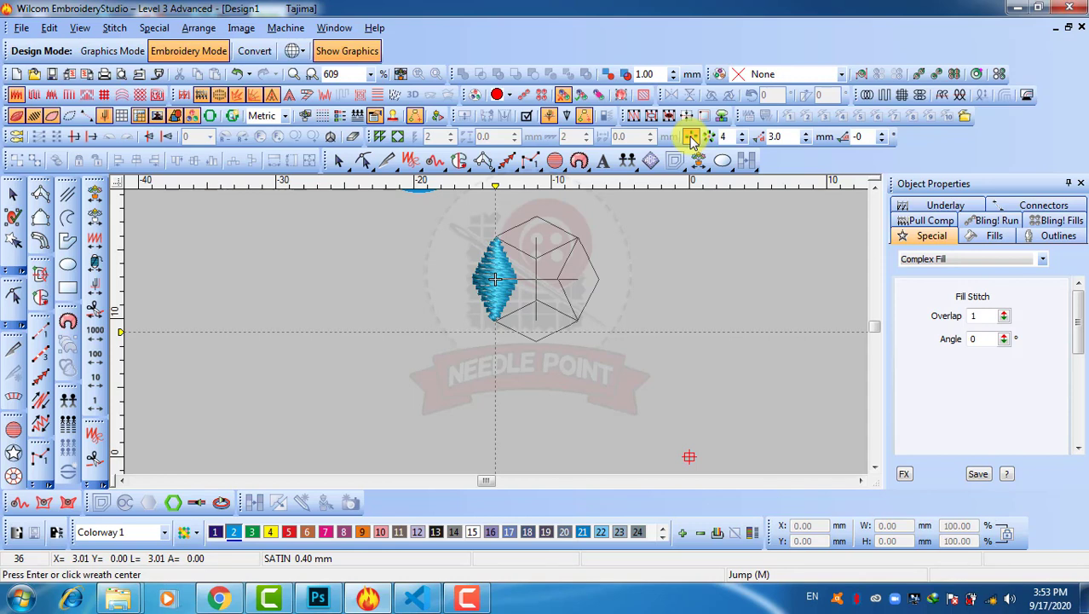
pyautogui.click(745, 136)
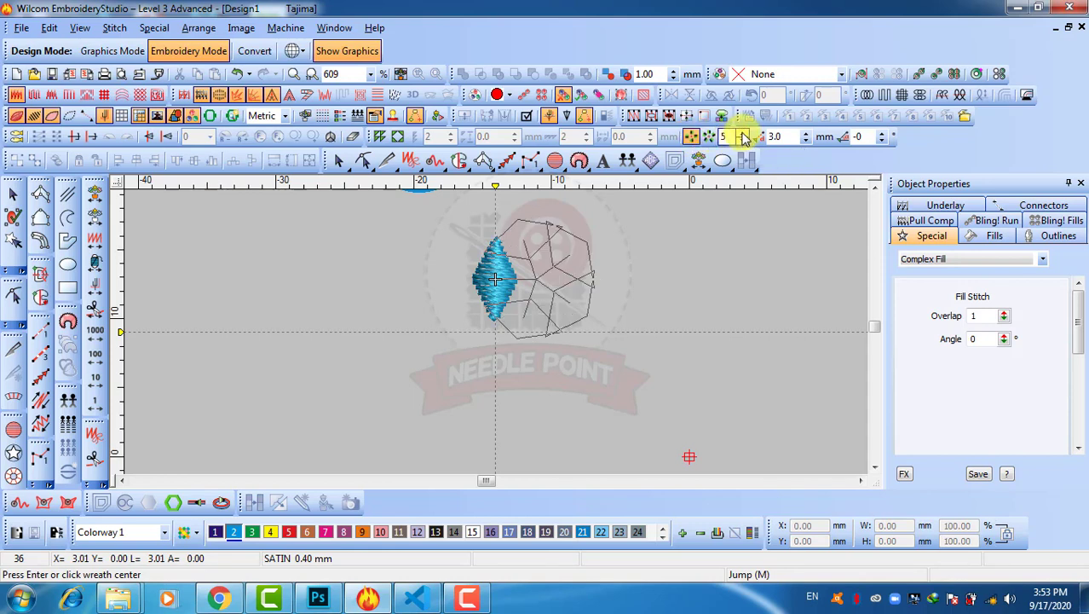
pyautogui.click(745, 136)
pyautogui.click(745, 136)
pyautogui.click(745, 136)
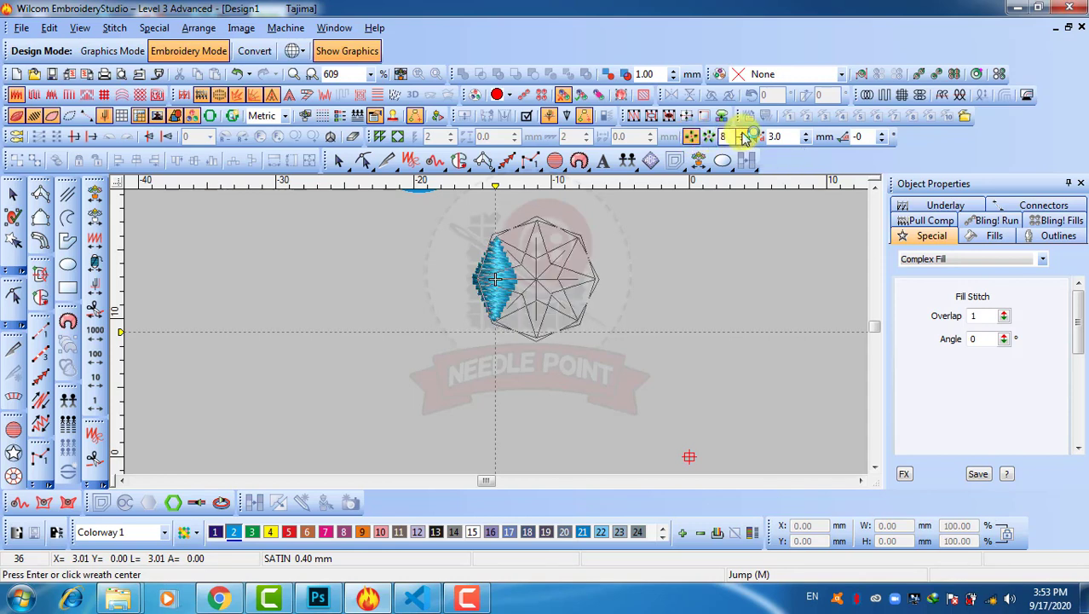
pyautogui.click(745, 136)
pyautogui.click(745, 136)
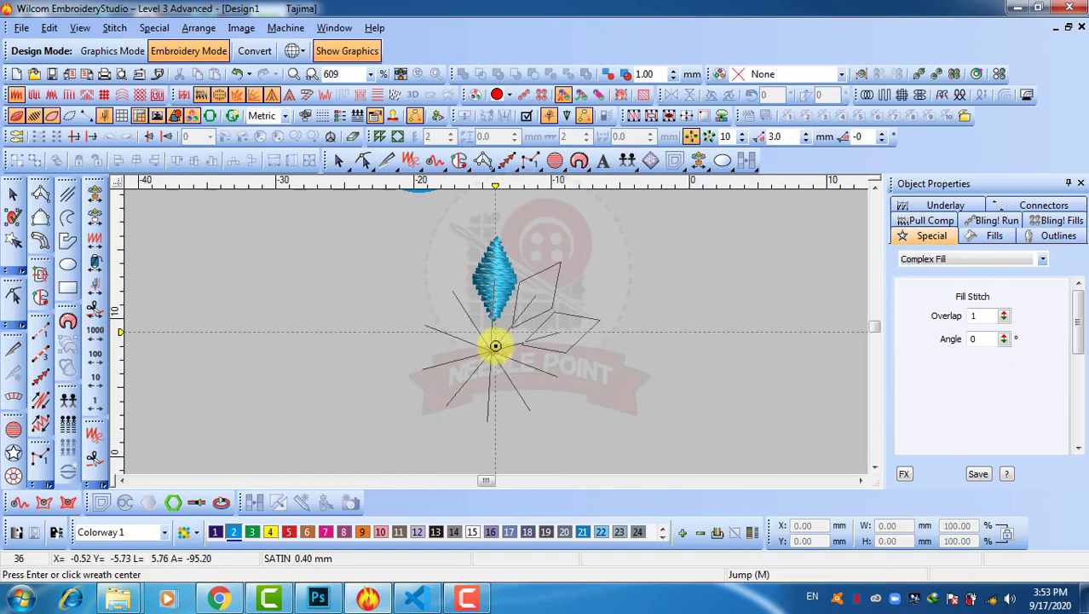
# Centre the wreath on the guide intersection and generate the copies without merging the overlapped objects
pyautogui.scroll(3, 490, 332)
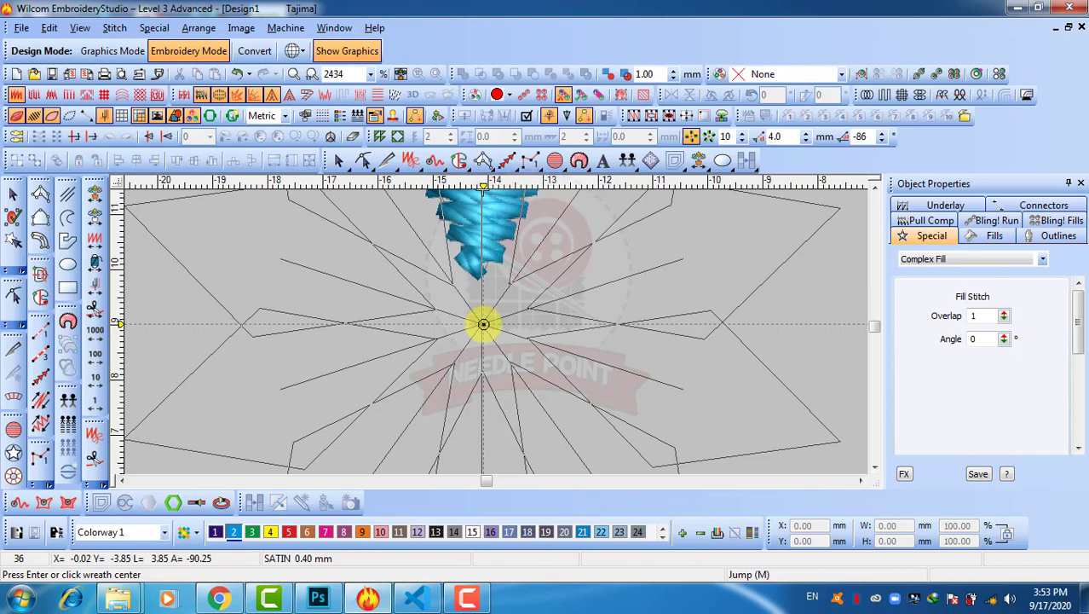
pyautogui.click(483, 324)
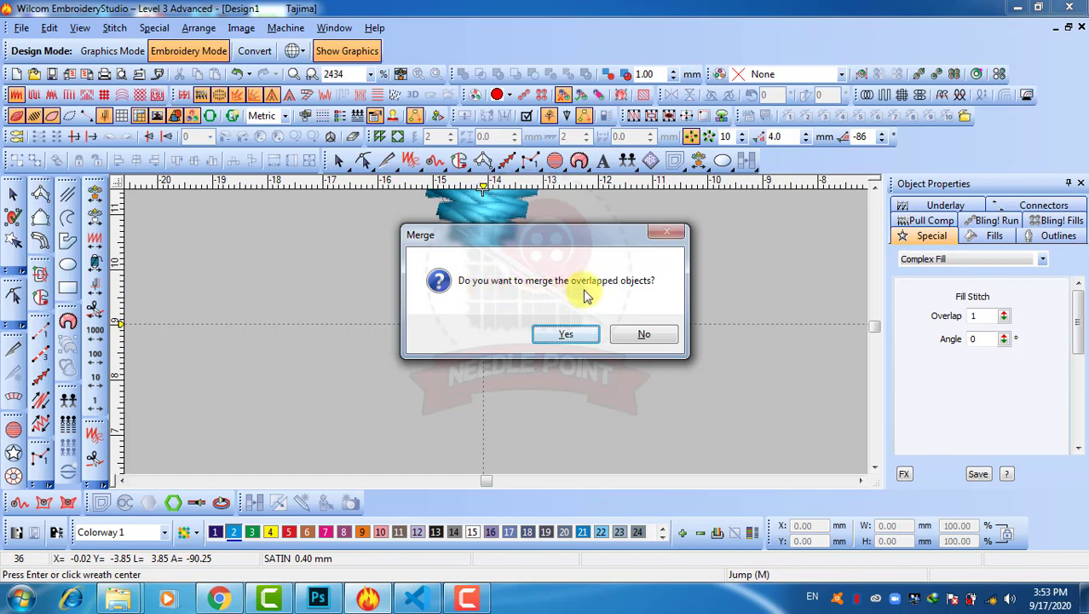
pyautogui.click(577, 334)
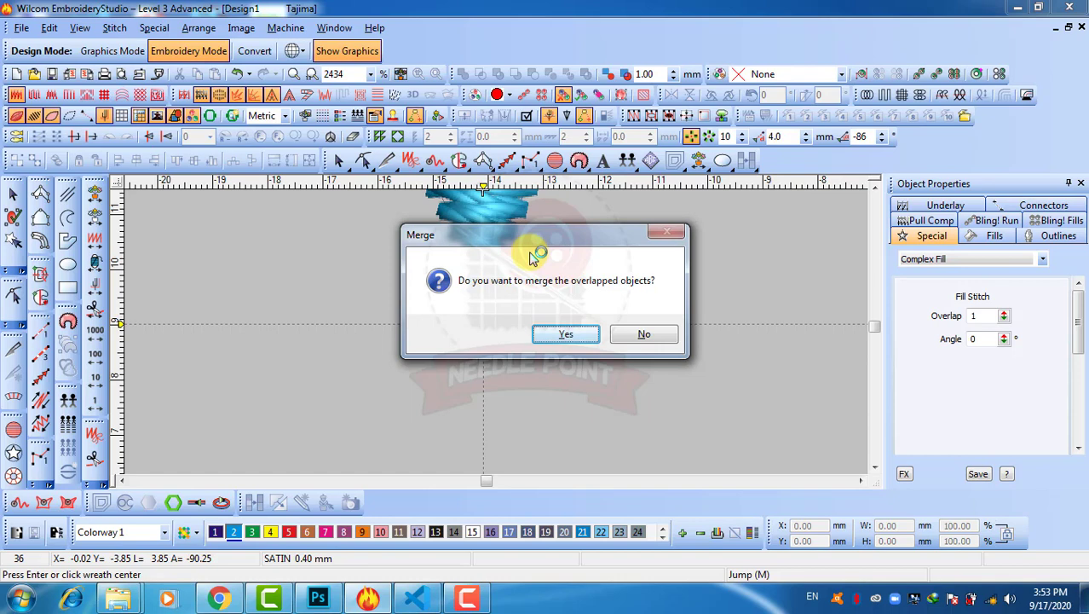
pyautogui.click(644, 336)
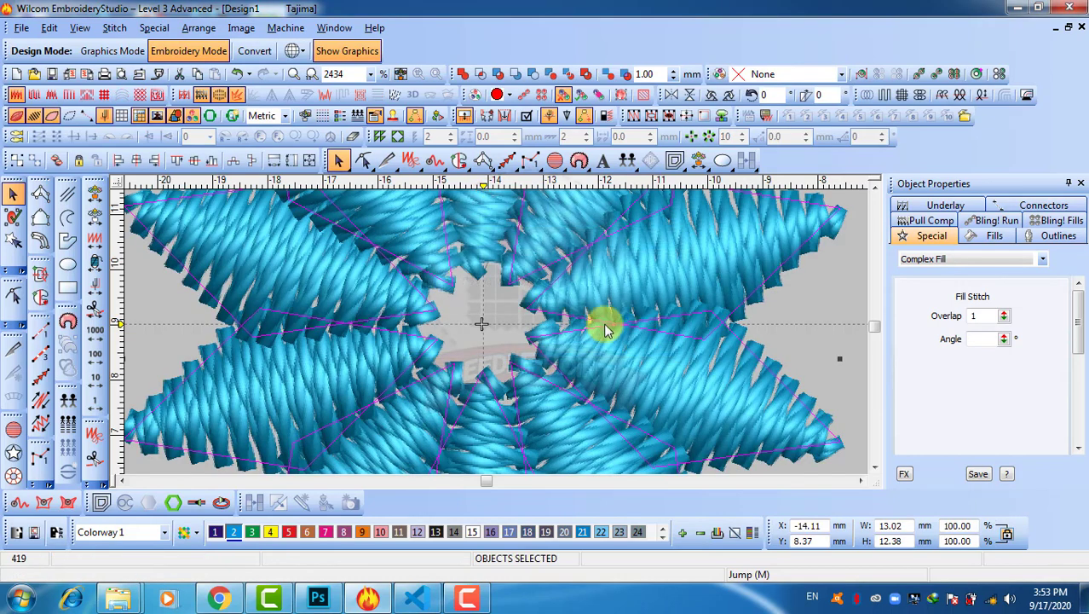
pyautogui.hotkey('shift', 'z')
pyautogui.hotkey('shift', 'z')
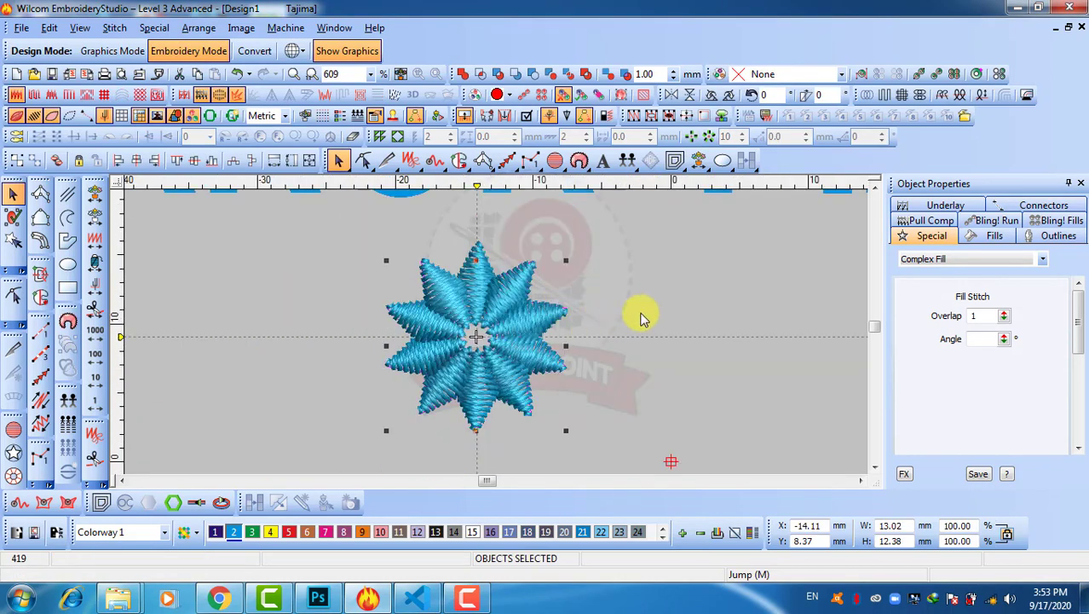
pyautogui.click(641, 313)
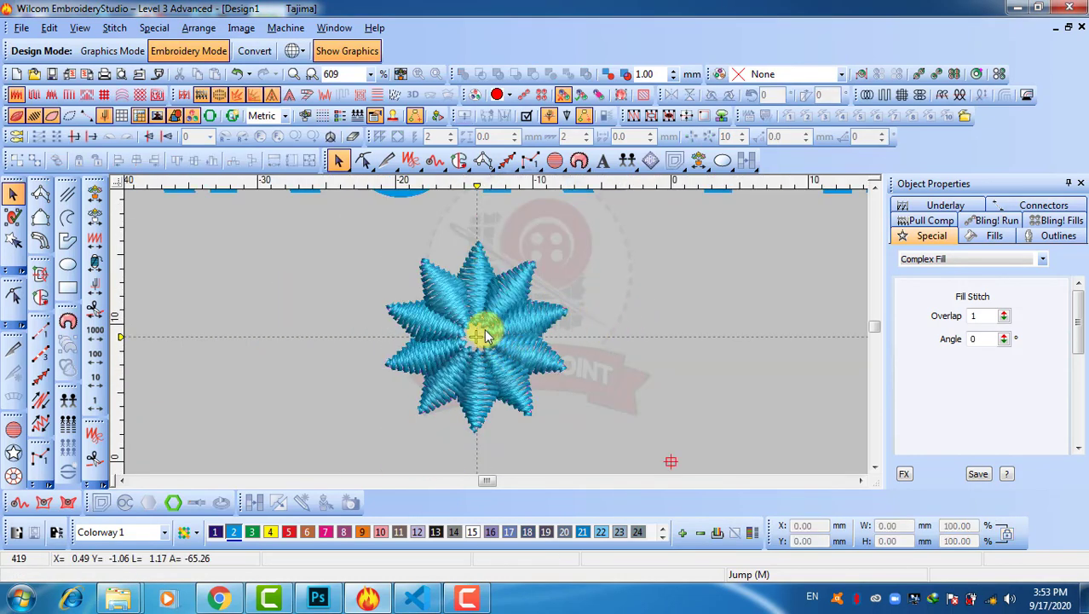
# Examine the flower's petals and how their satin stitching overlaps around the open centre
pyautogui.press('z')
pyautogui.hotkey('shift', 'z')
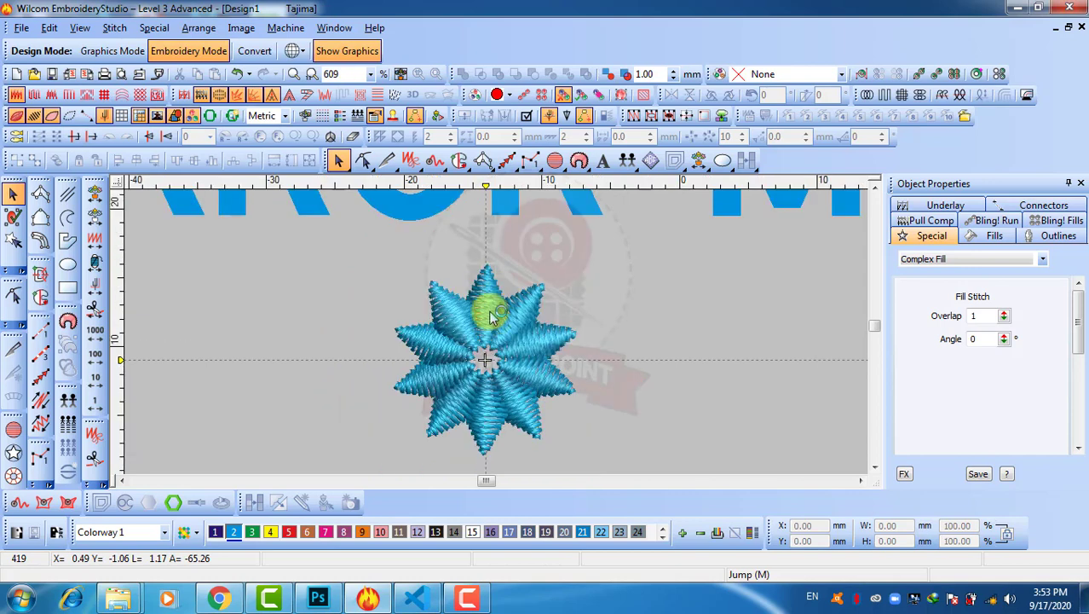
pyautogui.click(494, 310)
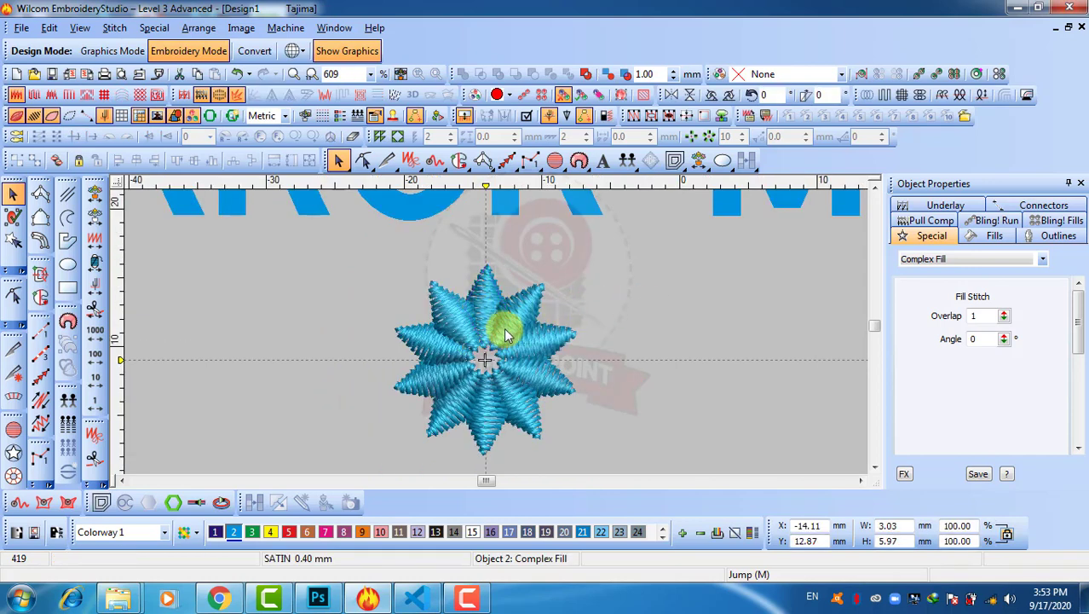
pyautogui.scroll(2, 519, 334)
pyautogui.press('Escape')
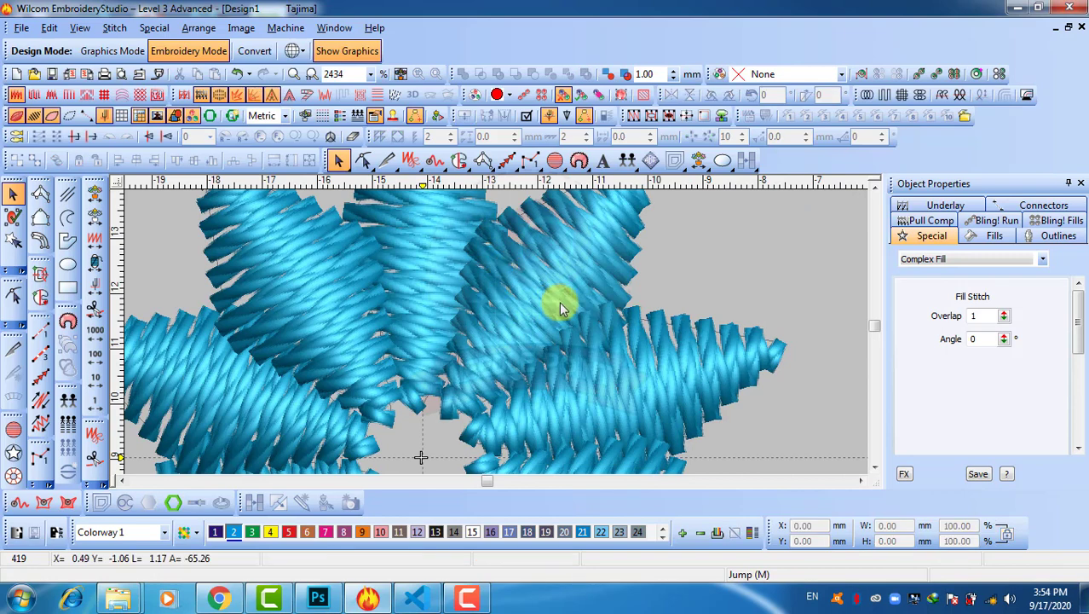
pyautogui.scroll(-1, 559, 301)
pyautogui.scroll(-1, 458, 322)
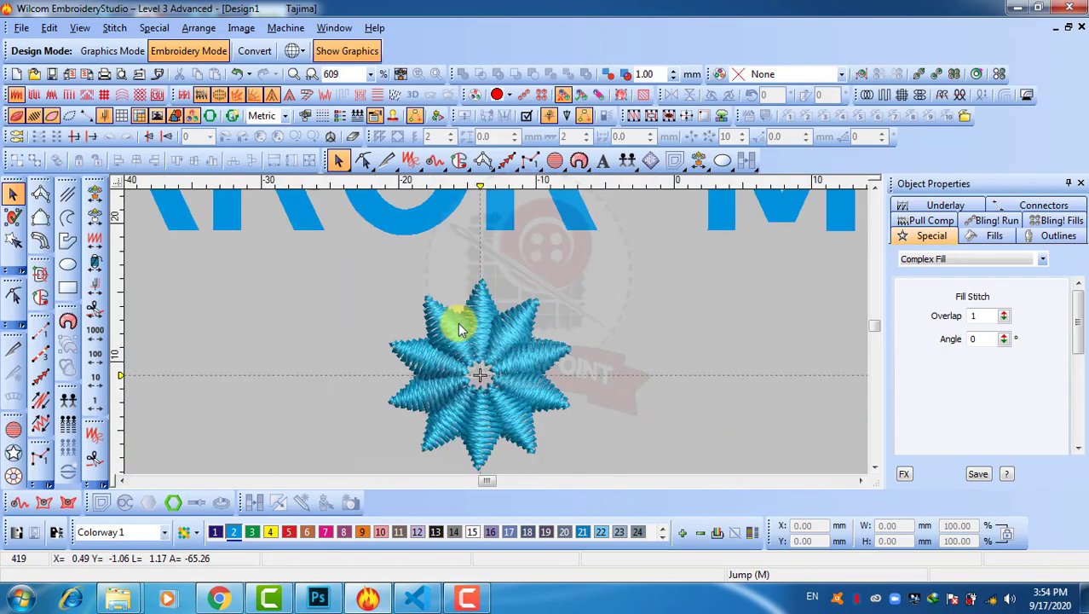
pyautogui.scroll(1, 500, 350)
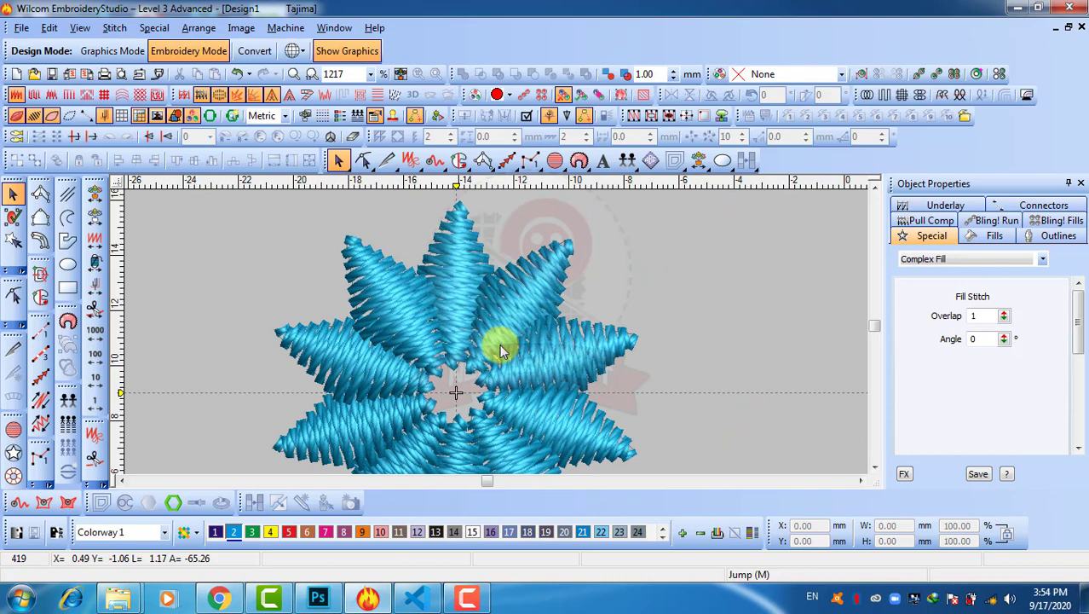
pyautogui.hotkey('ctrl', 'z')
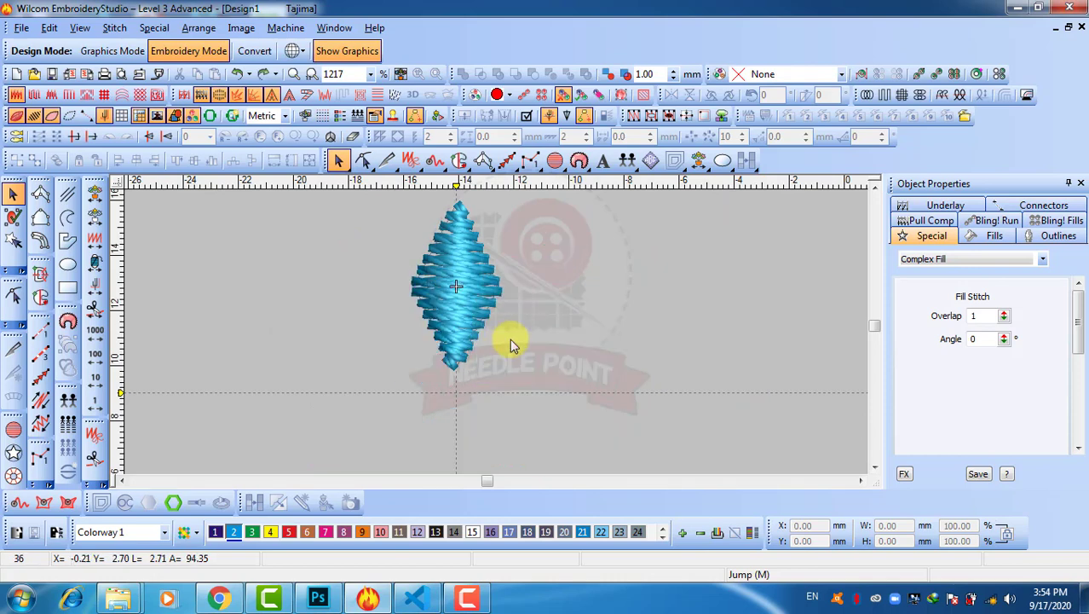
pyautogui.click(470, 305)
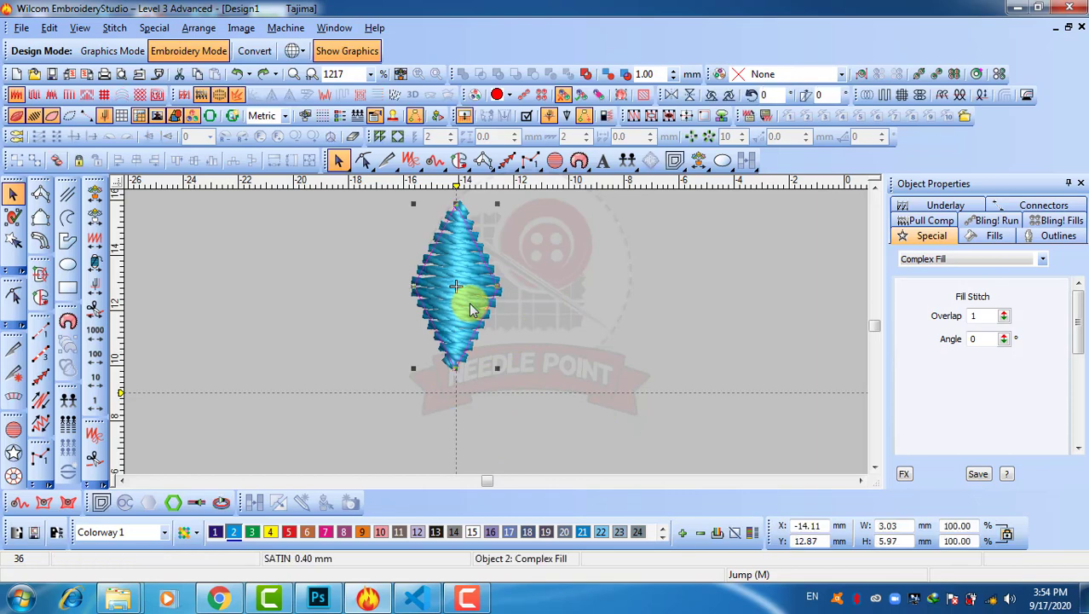
pyautogui.click(693, 136)
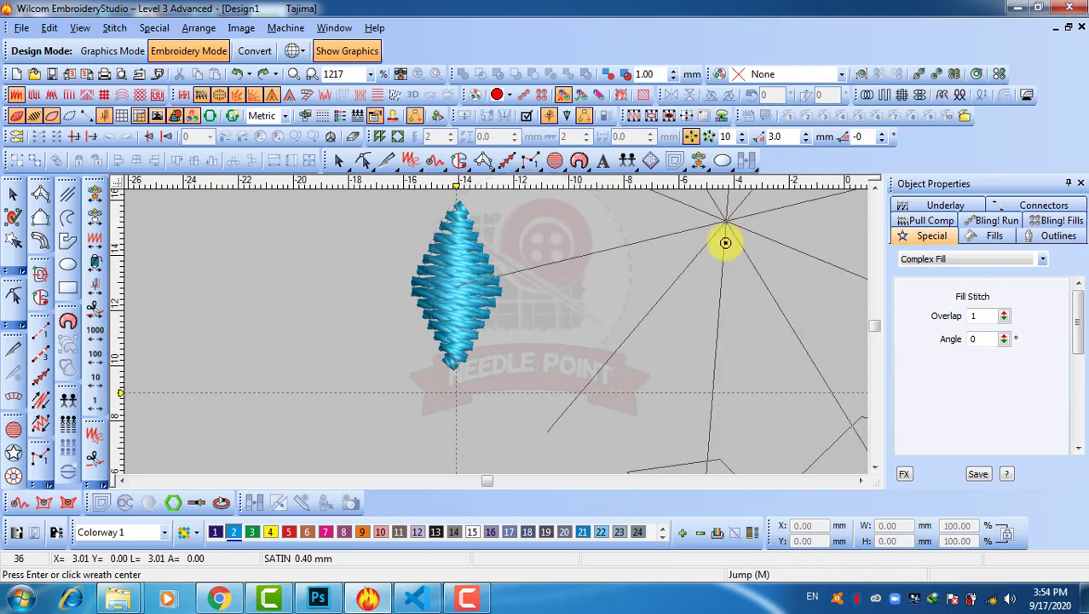
pyautogui.click(723, 245)
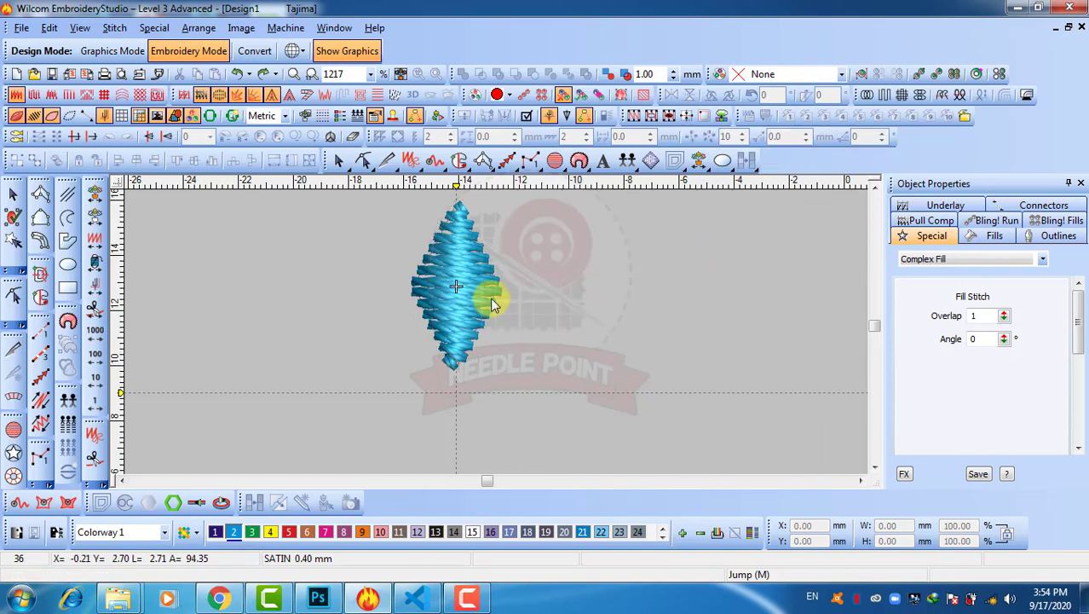
pyautogui.click(264, 75)
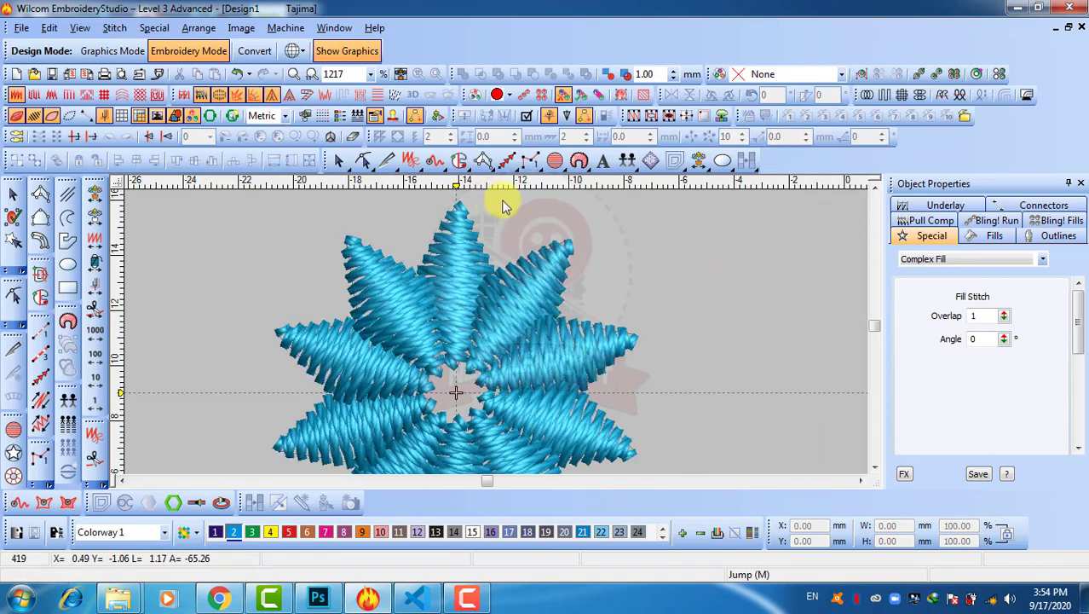
# Move the whole flower about 24.3 mm left along the horizontal guide and place a copy about 15.8 mm to its right
pyautogui.scroll(-1, 503, 203)
pyautogui.middleClick(437, 392)
pyautogui.middleClick(443, 398)
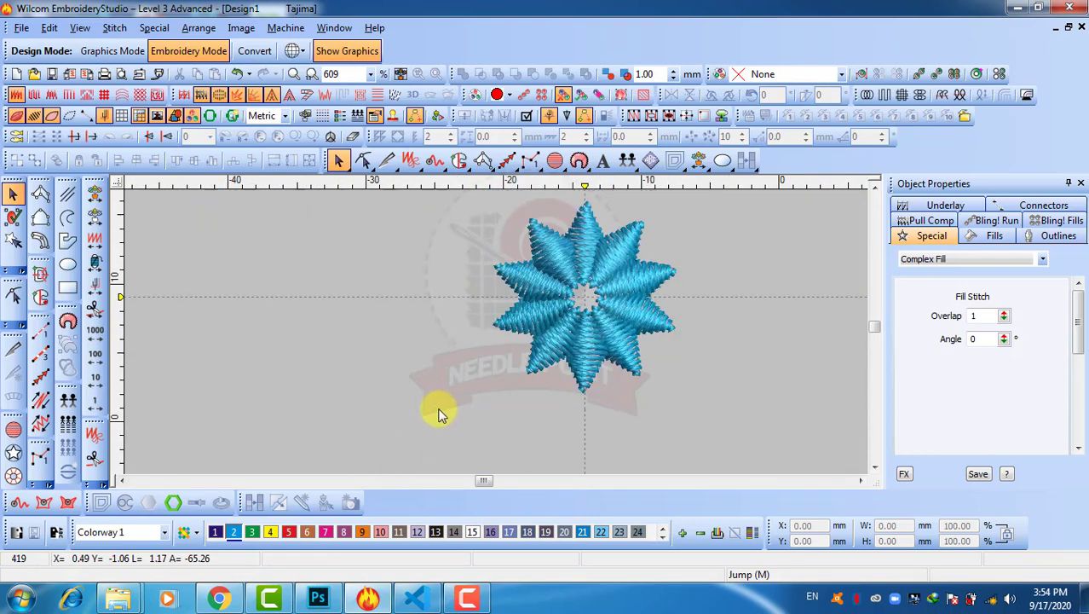
pyautogui.hotkey('ctrl', 'a')
pyautogui.moveTo(586, 288); pyautogui.dragTo(253, 286)
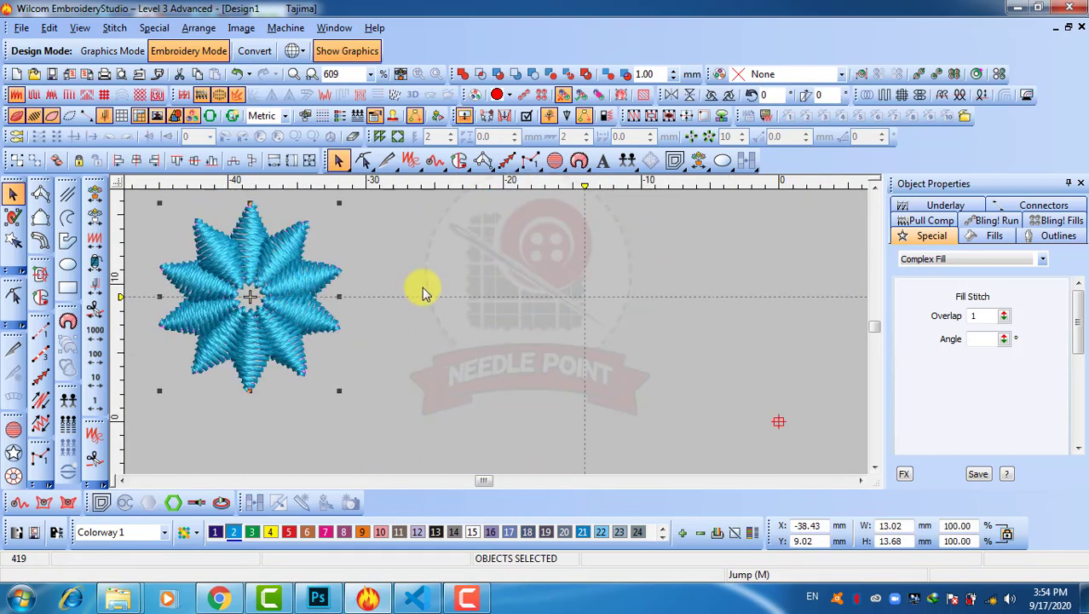
pyautogui.moveTo(424, 289); pyautogui.dragTo(469, 285)
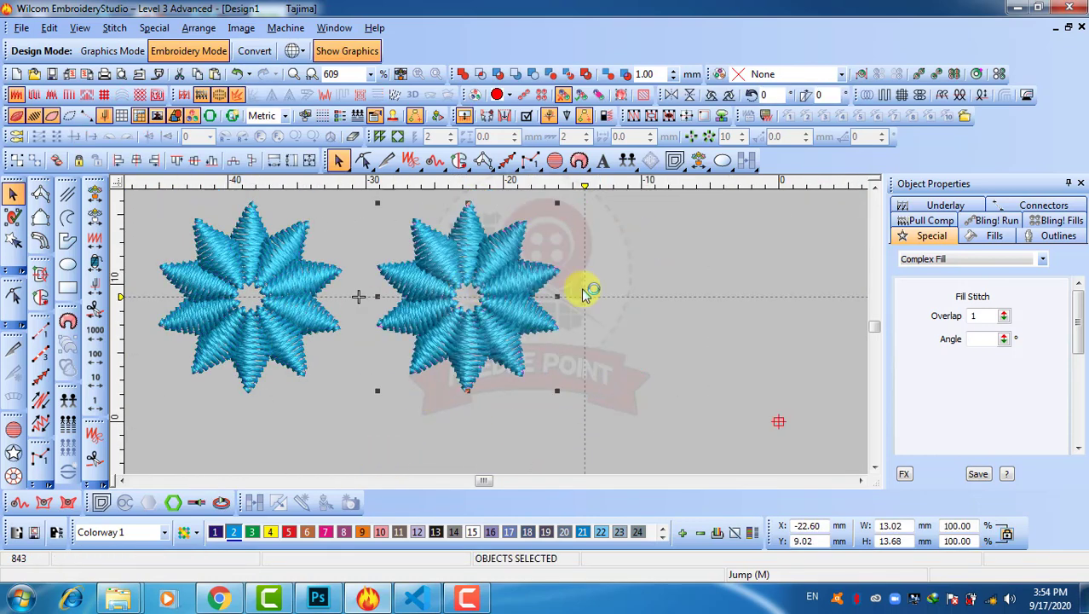
# Delete every petal of the copied flower except its topmost diamond
pyautogui.press('Escape')
pyautogui.click(505, 239)
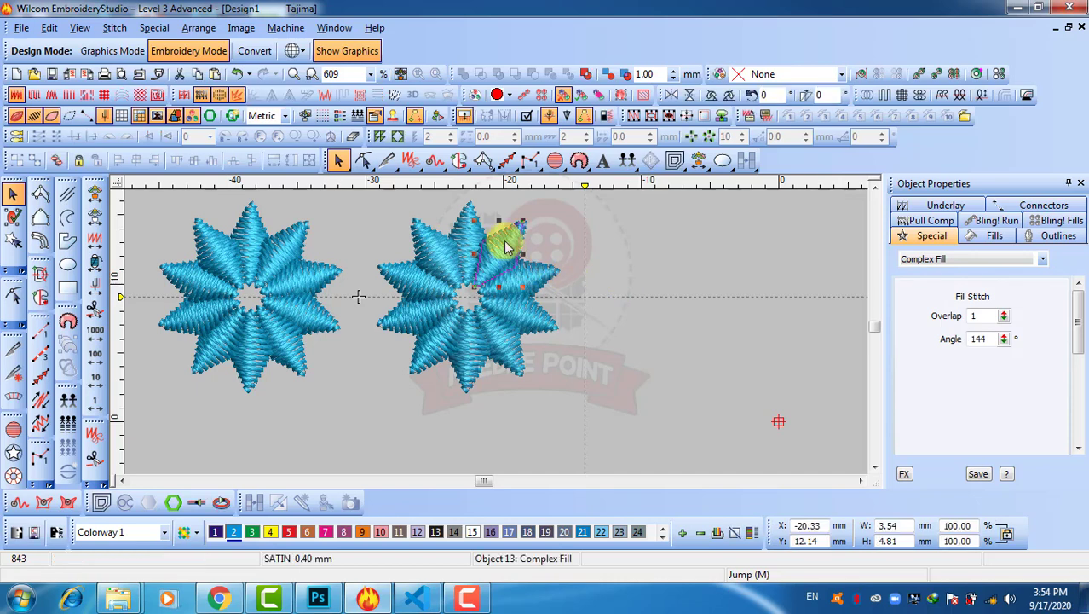
pyautogui.keyDown('ctrl'); pyautogui.click(429, 250); pyautogui.keyUp('ctrl')
pyautogui.keyDown('ctrl'); pyautogui.click(421, 275); pyautogui.keyUp('ctrl')
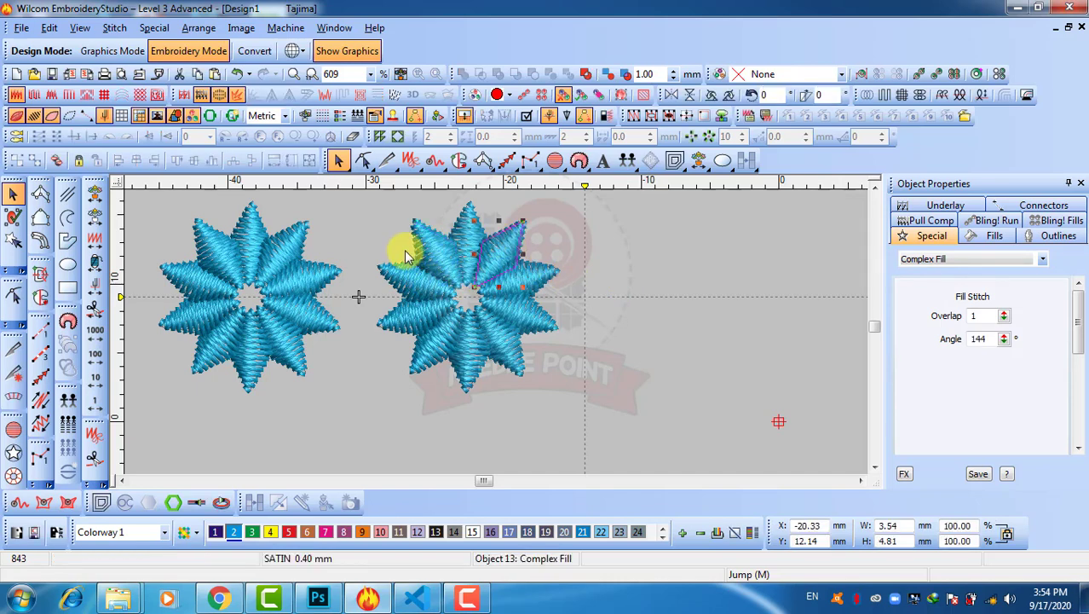
pyautogui.keyDown('ctrl'); pyautogui.click(416, 243); pyautogui.keyUp('ctrl')
pyautogui.keyDown('ctrl'); pyautogui.click(394, 288); pyautogui.keyUp('ctrl')
pyautogui.keyDown('ctrl'); pyautogui.click(550, 277); pyautogui.keyUp('ctrl')
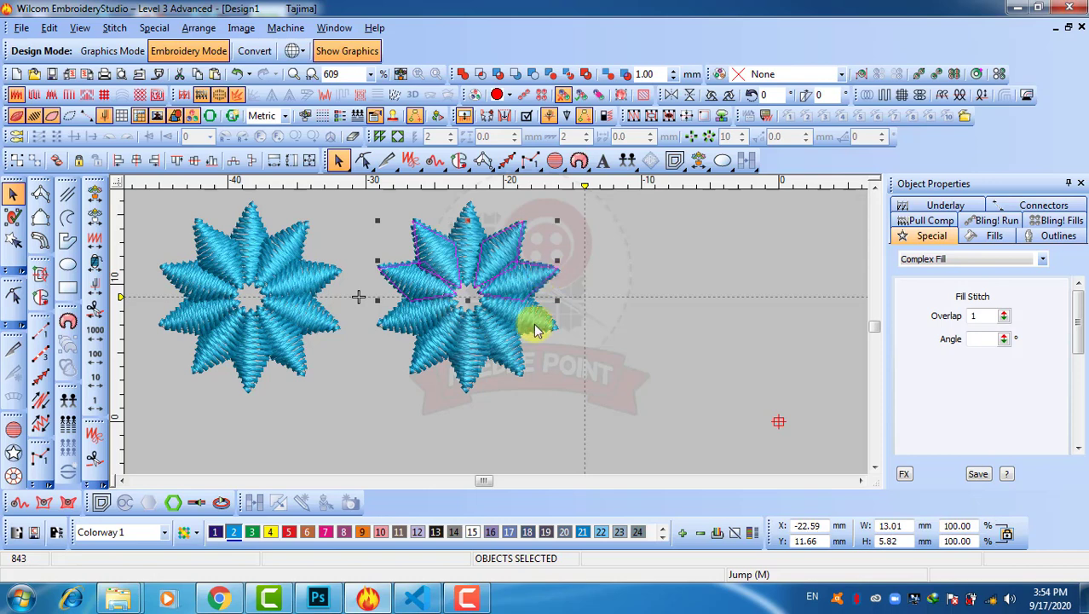
pyautogui.keyDown('ctrl'); pyautogui.click(523, 345); pyautogui.keyUp('ctrl')
pyautogui.keyDown('ctrl'); pyautogui.click(487, 365); pyautogui.keyUp('ctrl')
pyautogui.keyDown('ctrl'); pyautogui.click(439, 365); pyautogui.keyUp('ctrl')
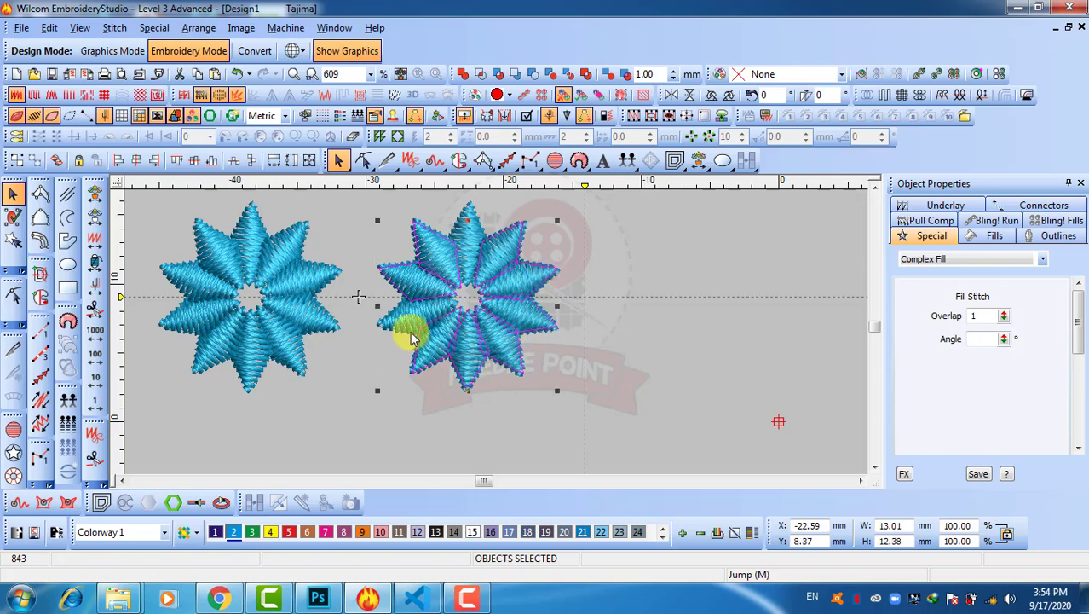
pyautogui.keyDown('ctrl'); pyautogui.click(411, 321); pyautogui.keyUp('ctrl')
pyautogui.press('Delete')
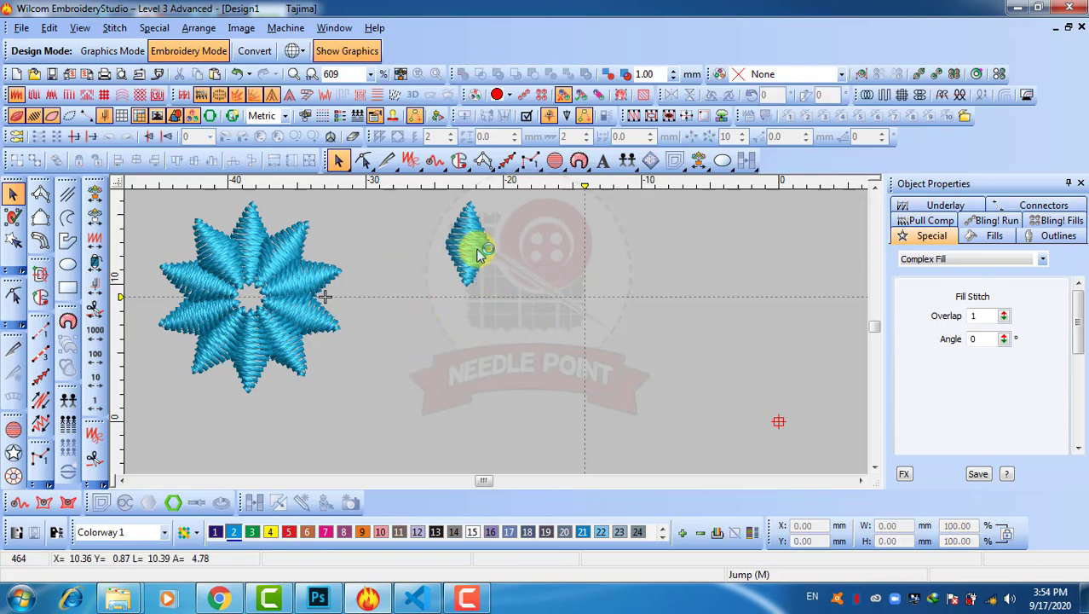
# Create a Wreath of 8 copies from the remaining diamond, centred directly below it on the horizontal guide
pyautogui.click(477, 256)
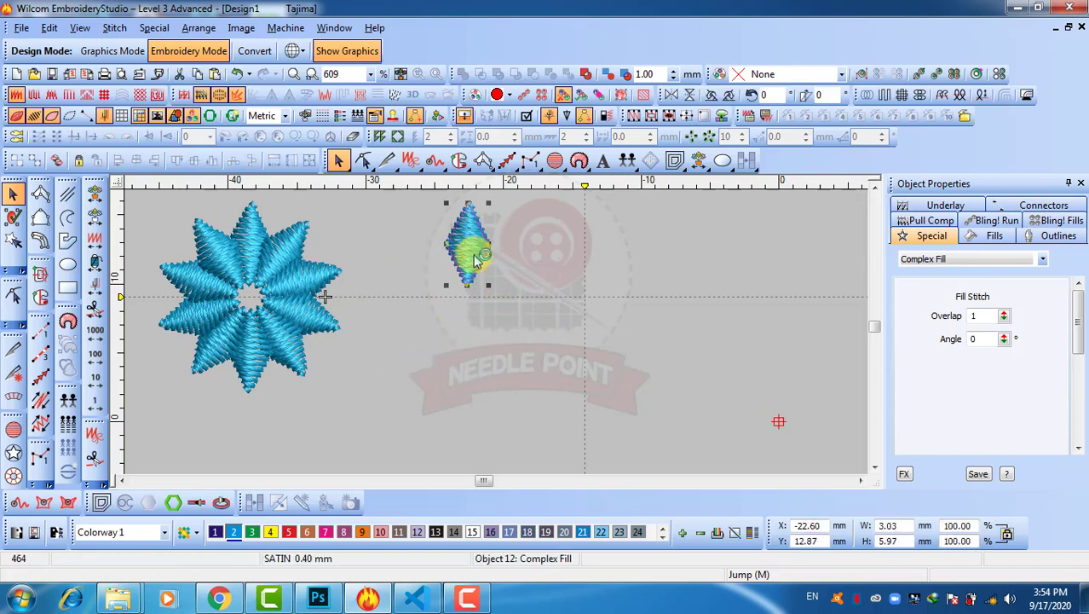
pyautogui.click(691, 138)
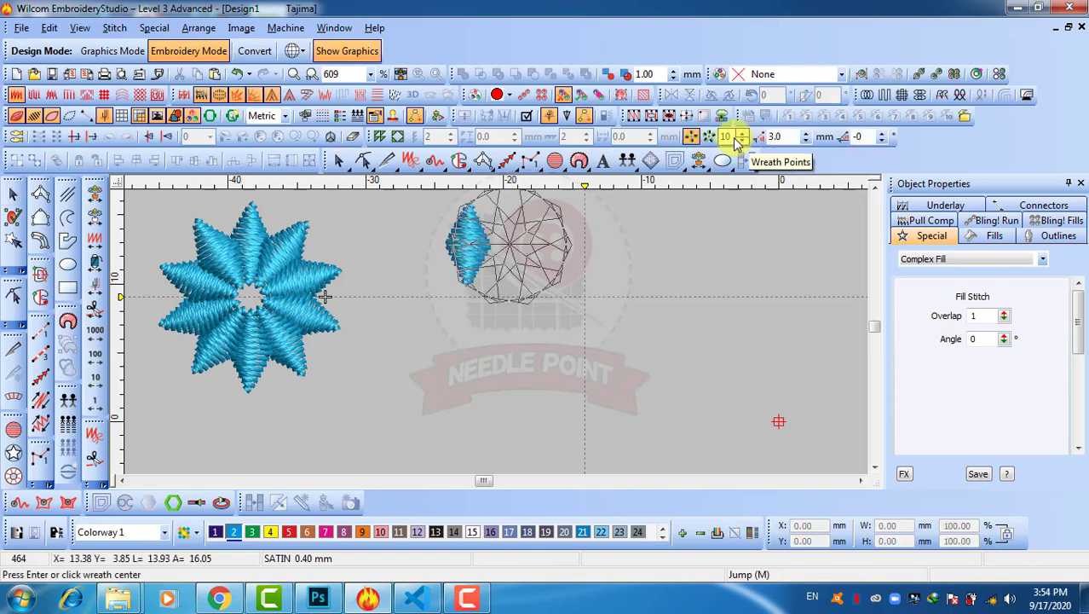
pyautogui.click(742, 140)
pyautogui.click(742, 141)
pyautogui.click(479, 309)
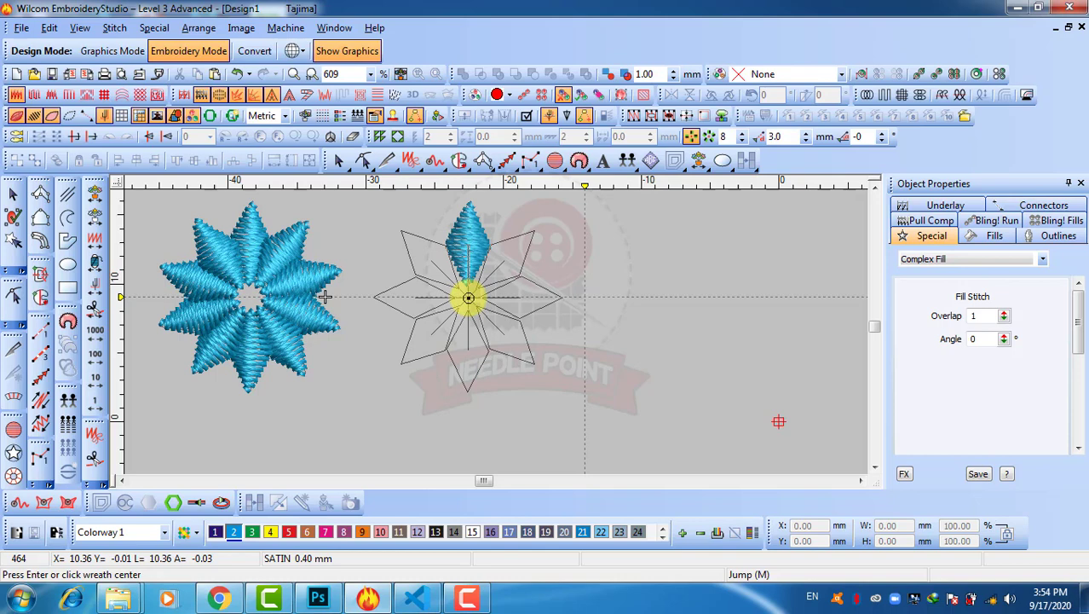
pyautogui.click(469, 297)
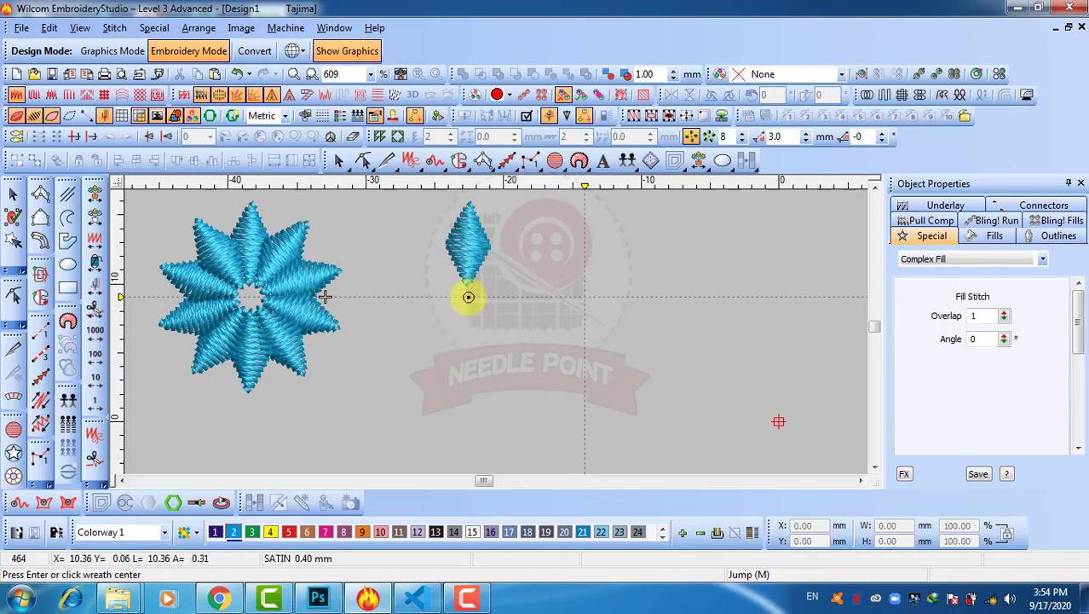
pyautogui.click(639, 298)
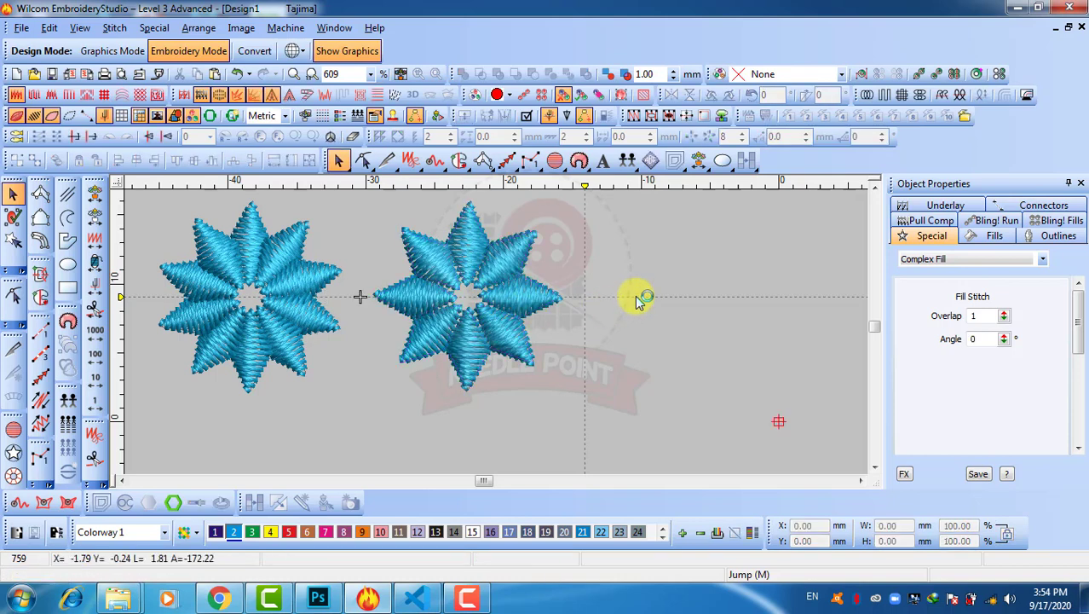
# Copy the eight-petal flower's top petal about 16 mm to the right and create an 8-copy Wreath centred slightly off-axis below it
pyautogui.click(471, 245)
pyautogui.click(592, 236)
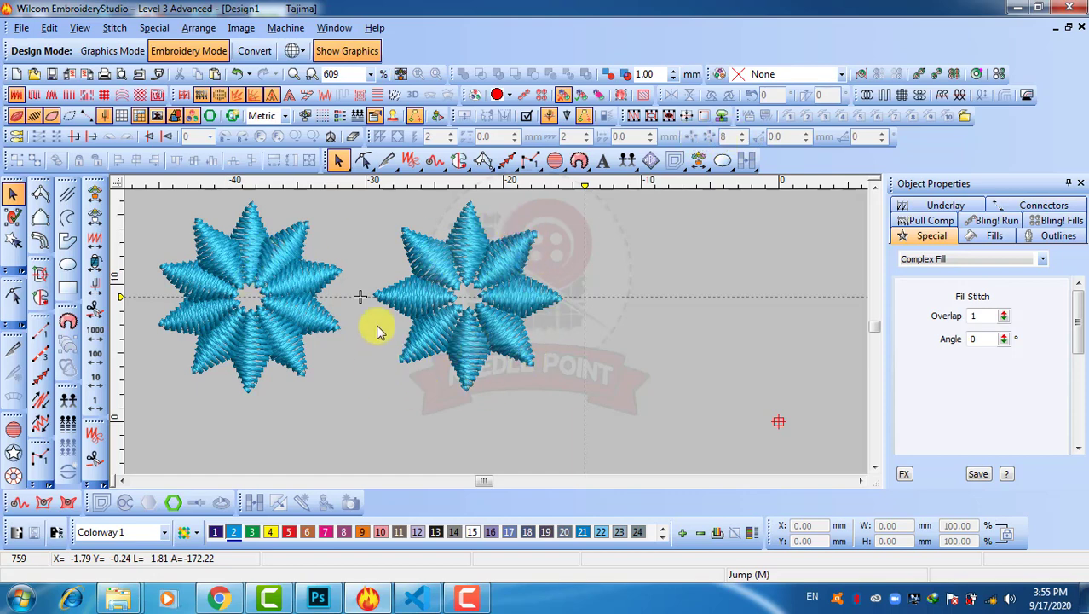
pyautogui.click(464, 237)
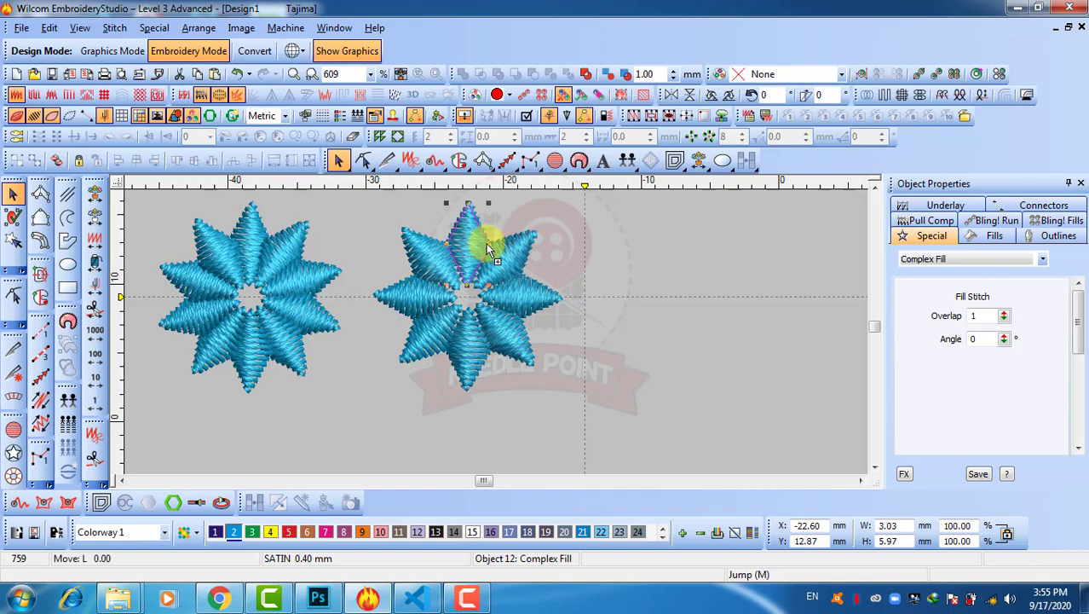
pyautogui.moveTo(618, 232)
pyautogui.mouseDown()
pyautogui.moveTo(618, 219)
pyautogui.moveTo(693, 245)
pyautogui.mouseUp()
pyautogui.click(691, 136)
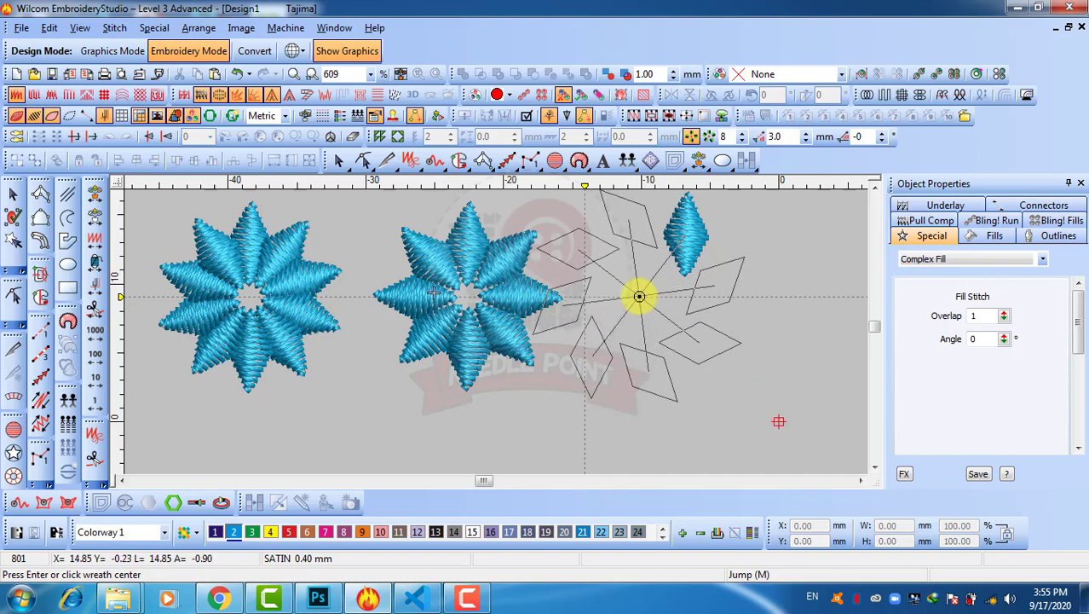
pyautogui.click(699, 295)
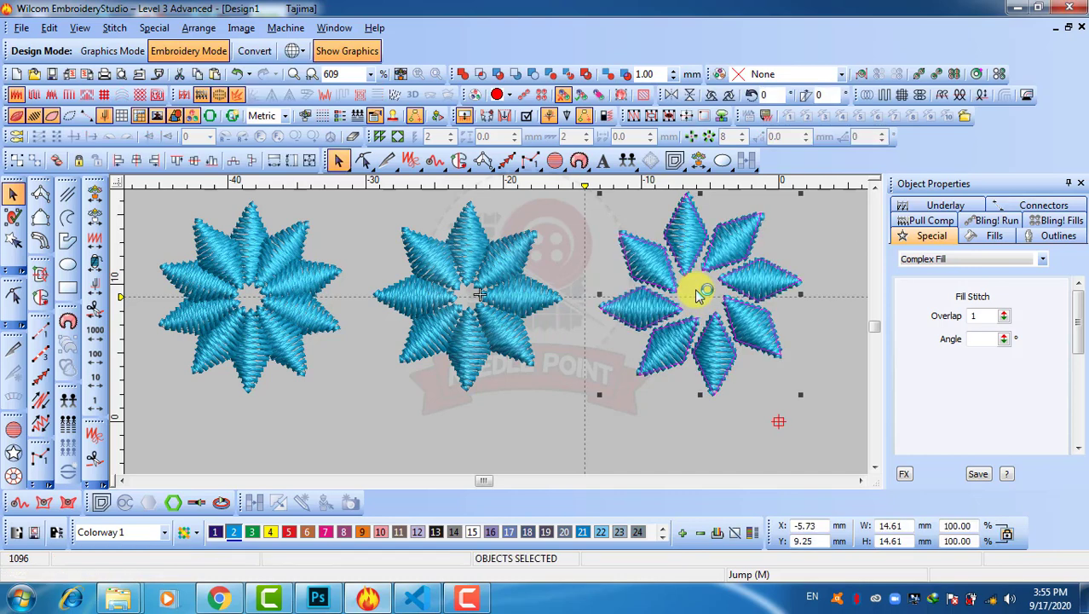
pyautogui.click(601, 371)
pyautogui.hotkey('shift', 'z')
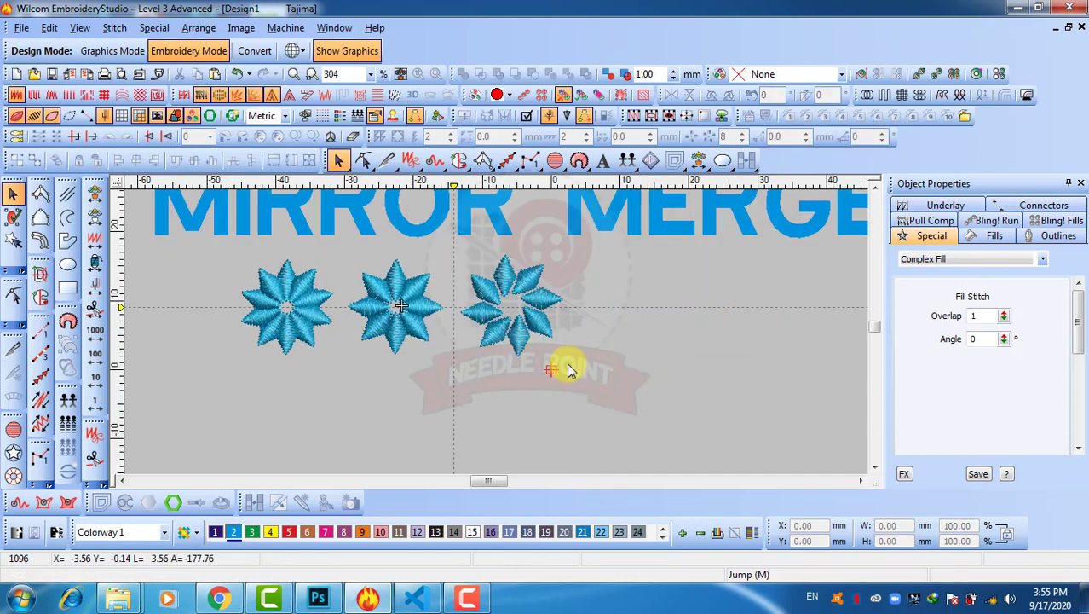
pyautogui.click(457, 250)
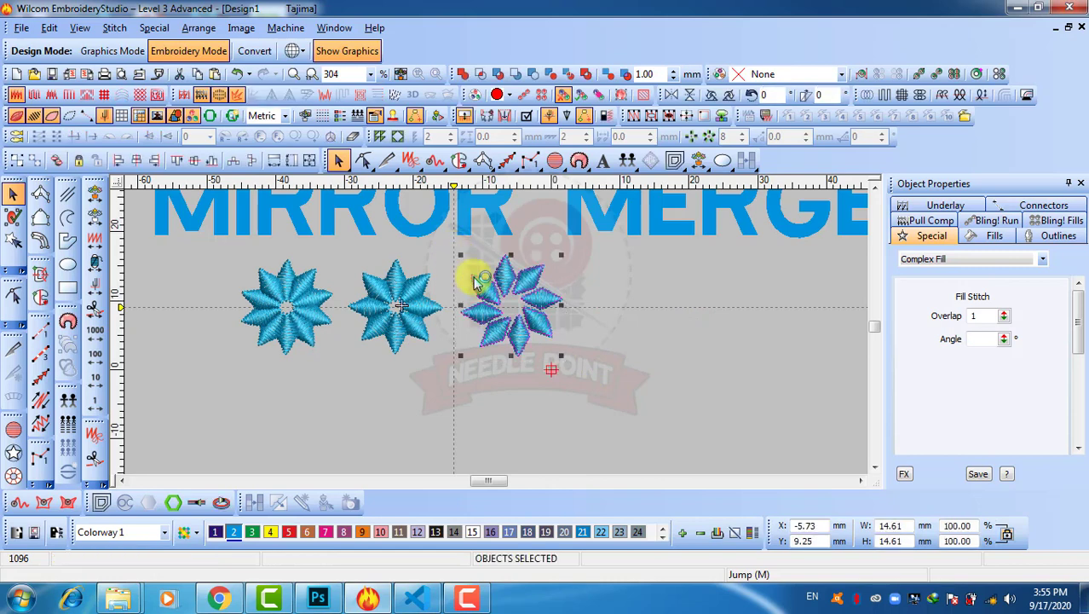
pyautogui.click(595, 305)
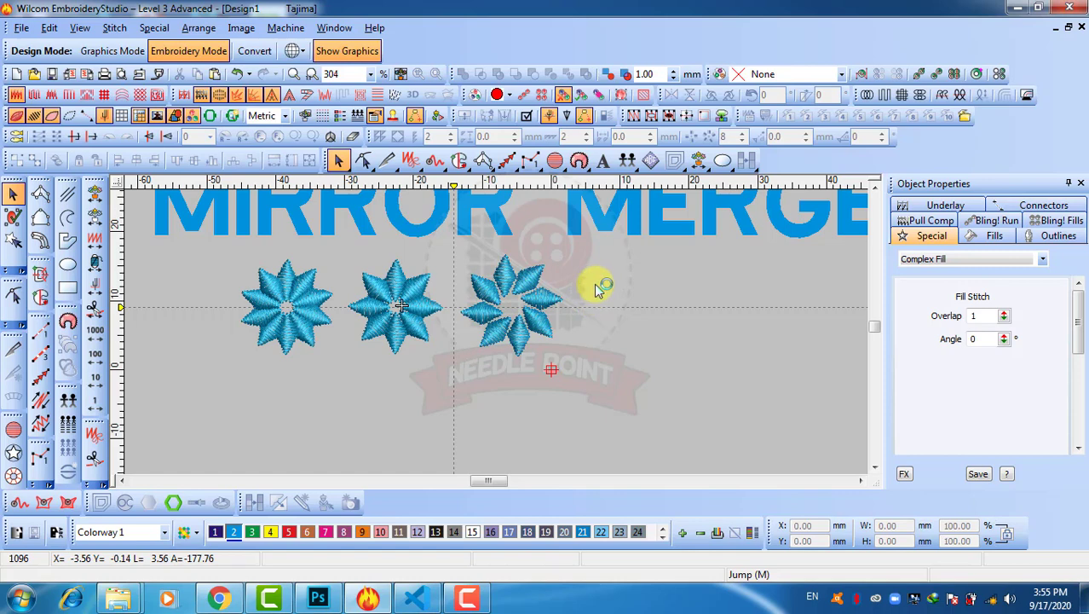
pyautogui.click(714, 140)
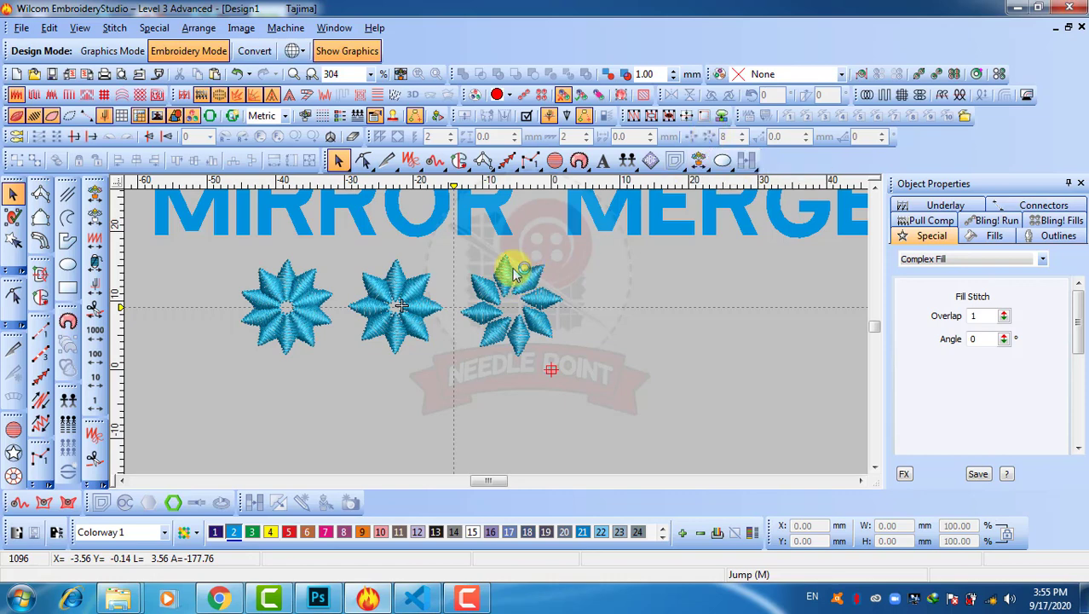
# Copy the second flower's top petal about 35 mm to the right and generate an 8-point Kaleidoscope centred just below it
pyautogui.click(397, 281)
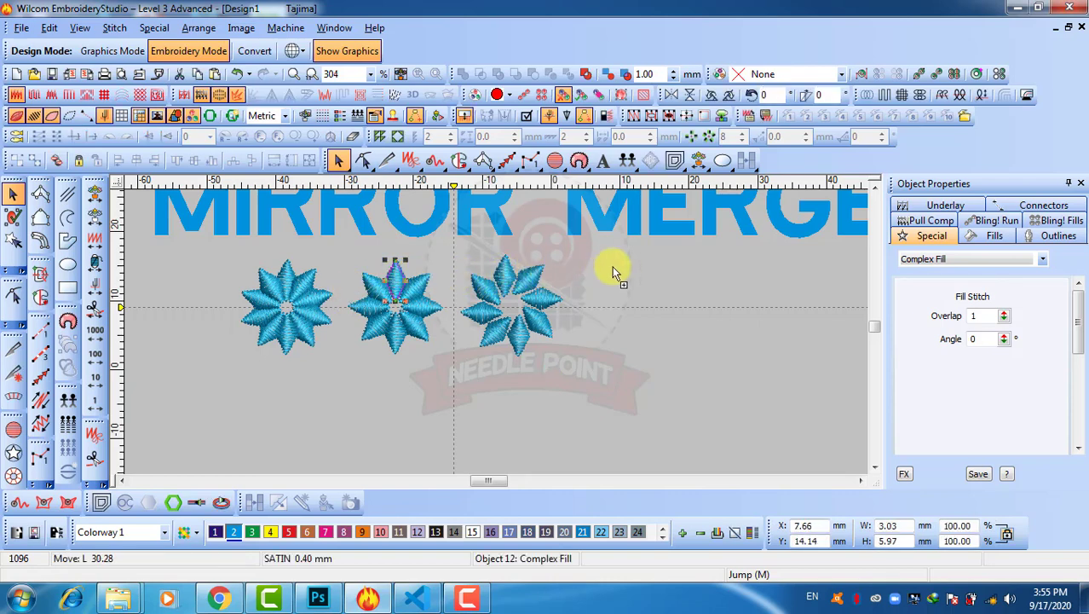
pyautogui.moveTo(635, 269); pyautogui.dragTo(635, 273)
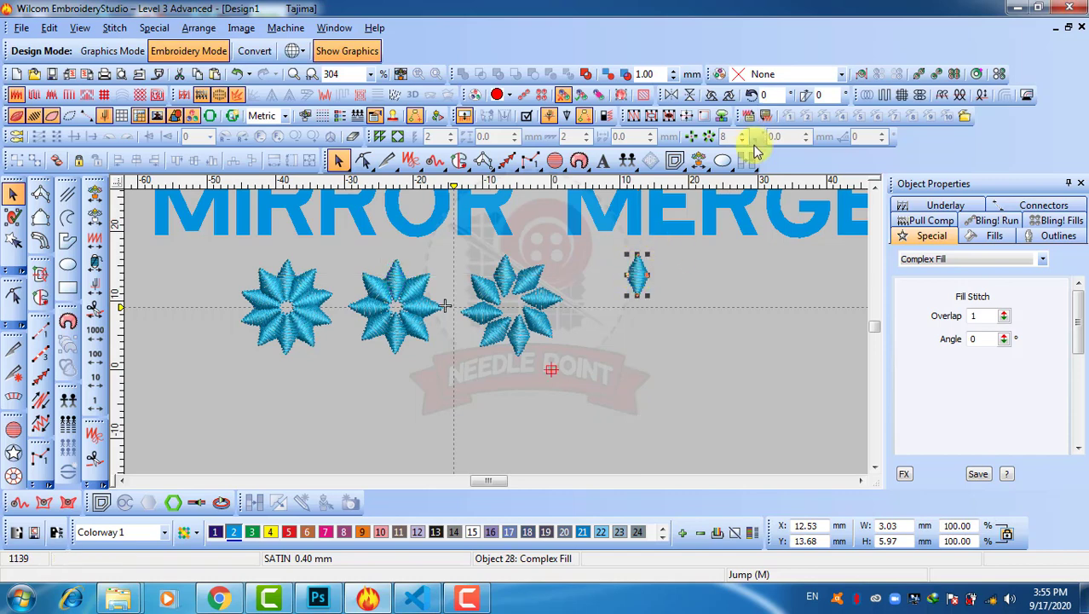
pyautogui.click(711, 136)
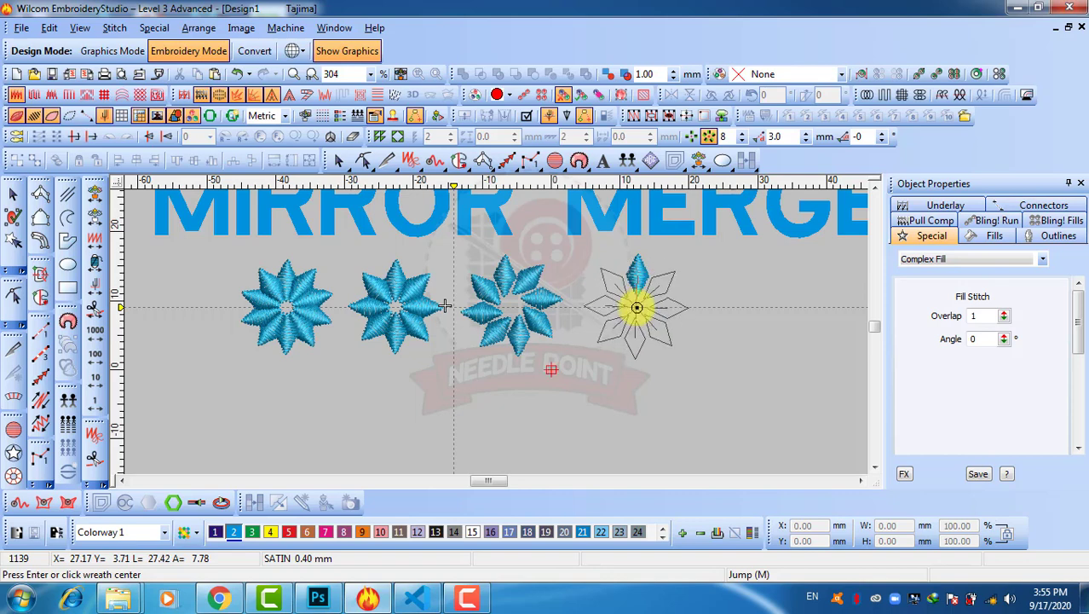
pyautogui.scroll(1, 637, 306)
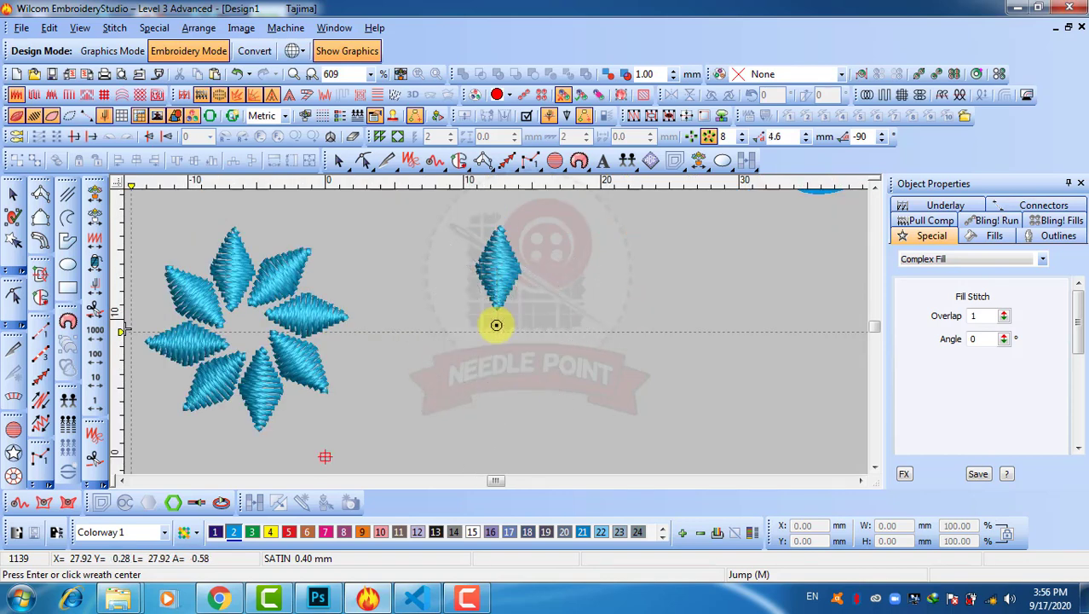
pyautogui.click(499, 325)
pyautogui.click(13, 193)
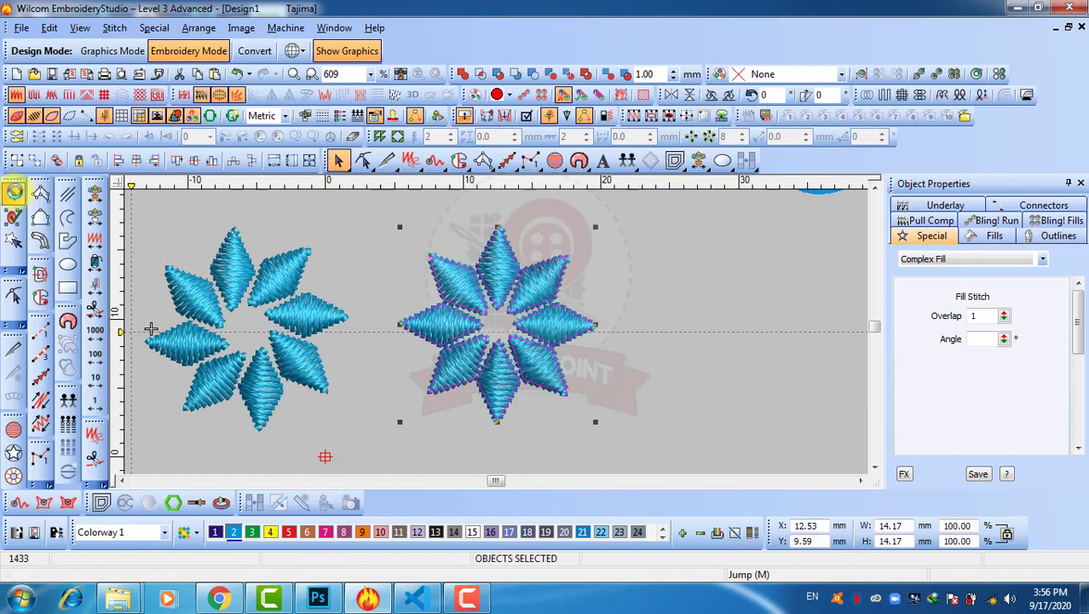
pyautogui.scroll(-1, 499, 339)
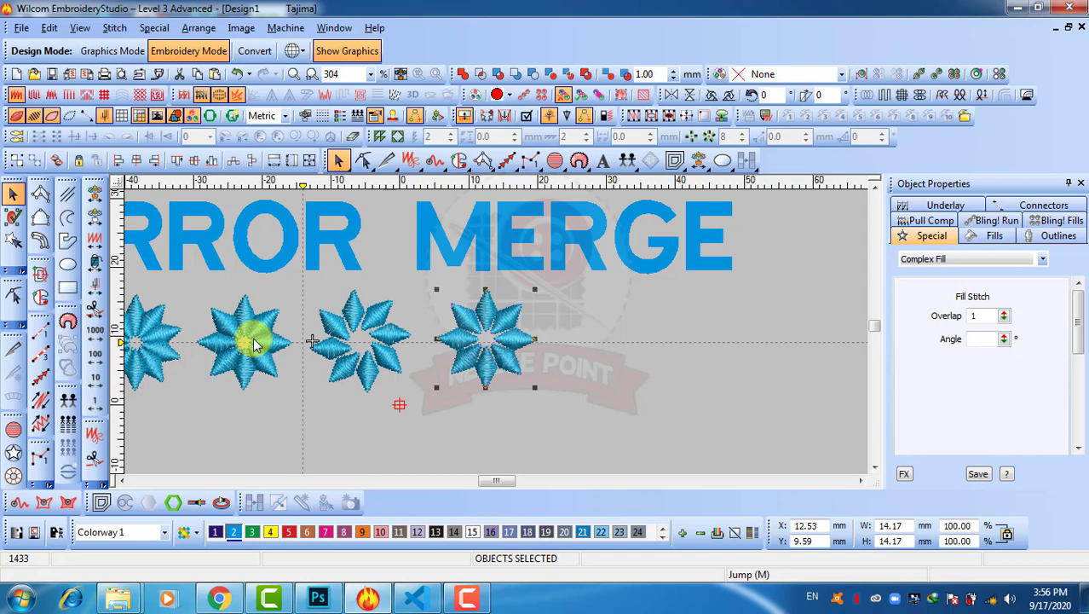
pyautogui.click(585, 350)
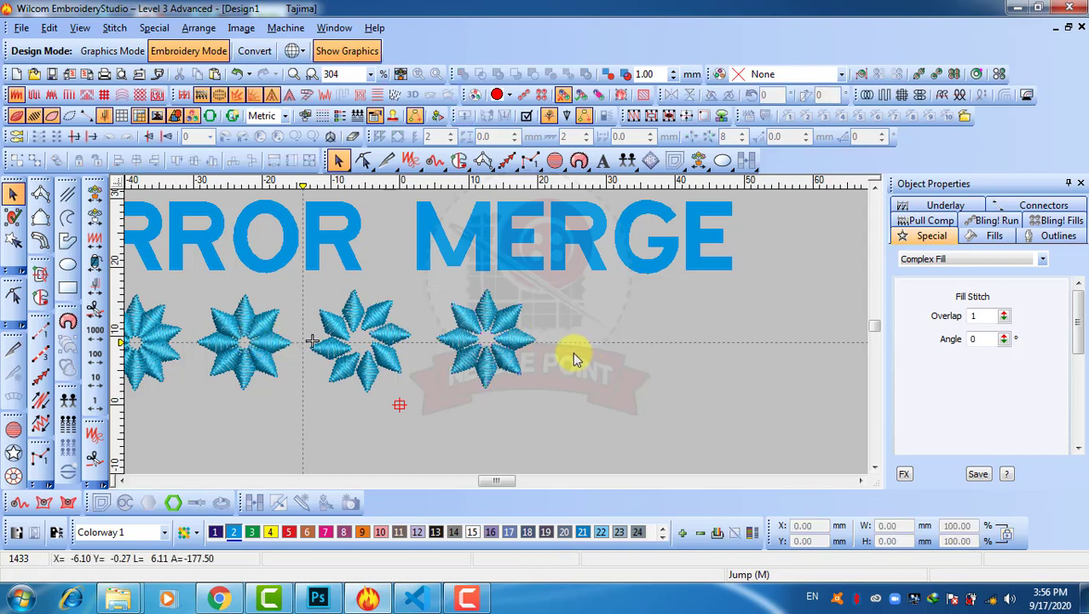
# Digitize a curved satin crescent about 4.6 mm wide and 4.2 mm high to the right of the last flower with Input A
pyautogui.scroll(1, 483, 326)
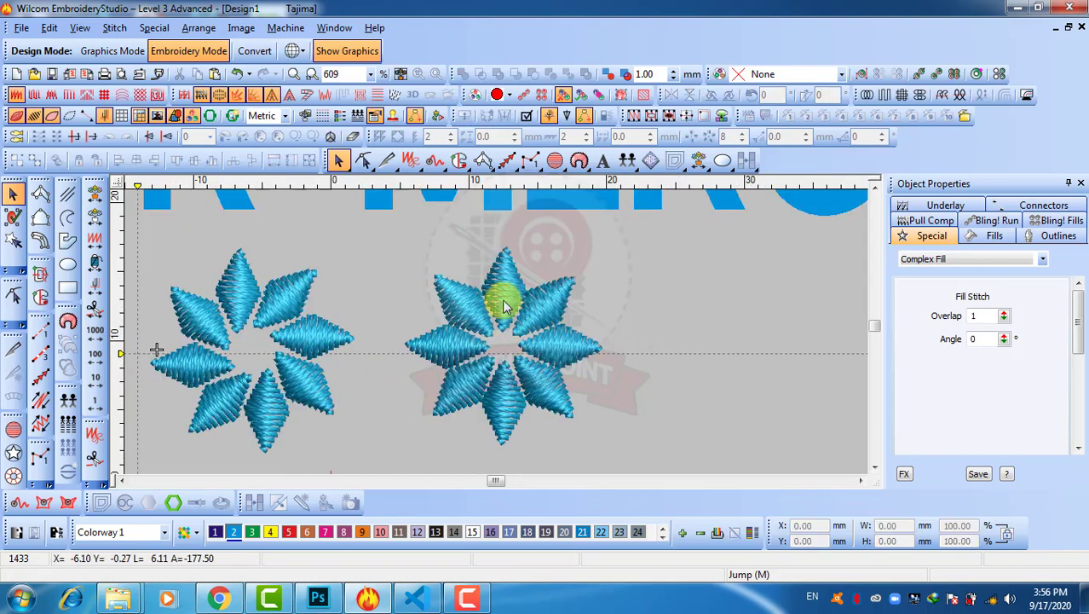
pyautogui.click(40, 196)
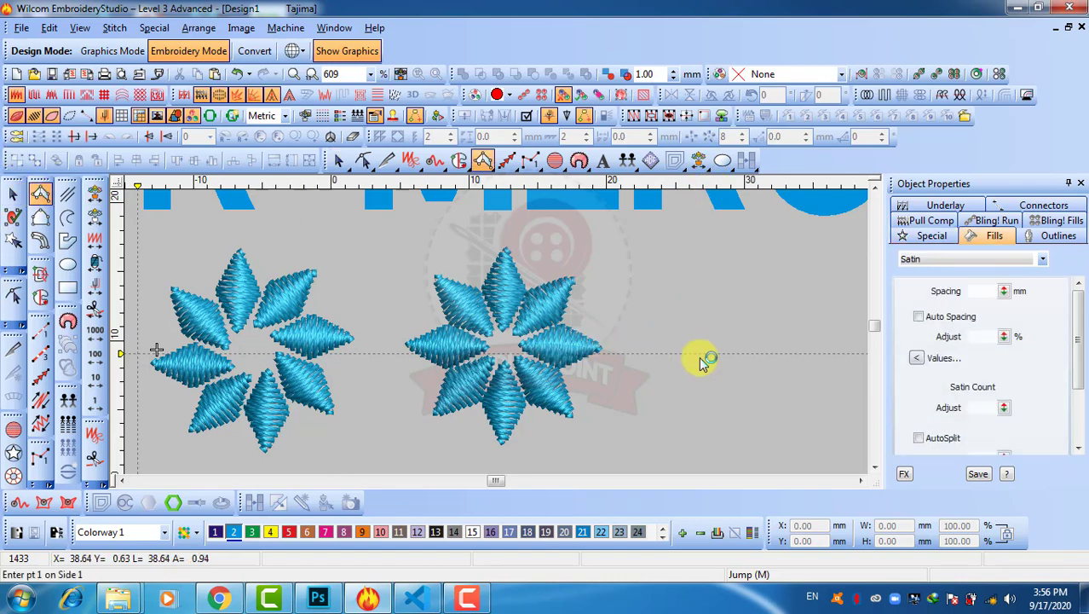
pyautogui.click(724, 315)
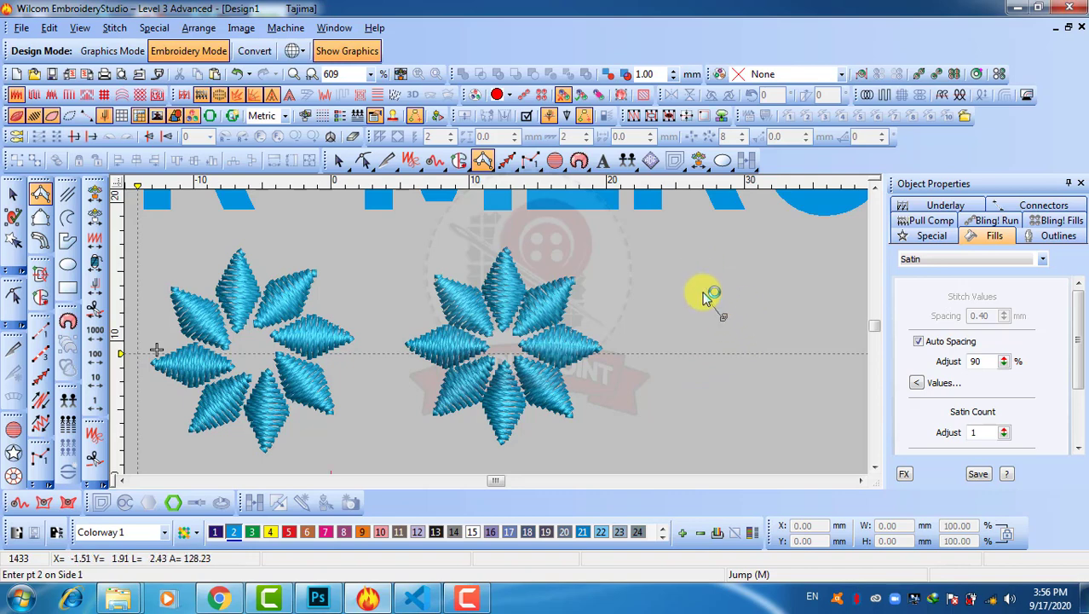
pyautogui.click(714, 272)
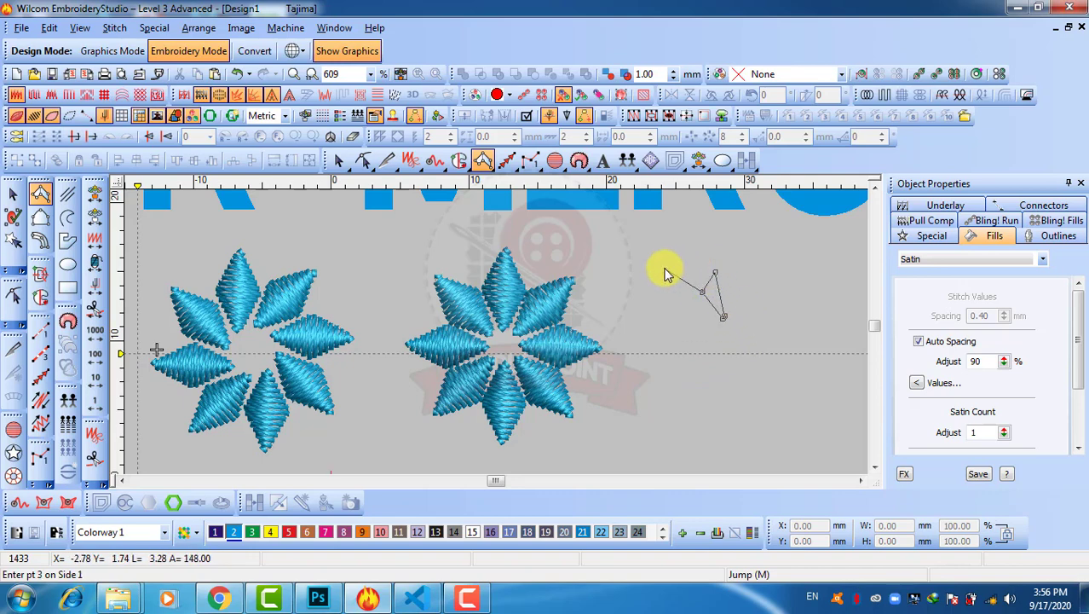
pyautogui.rightClick(669, 271)
pyautogui.press('Return')
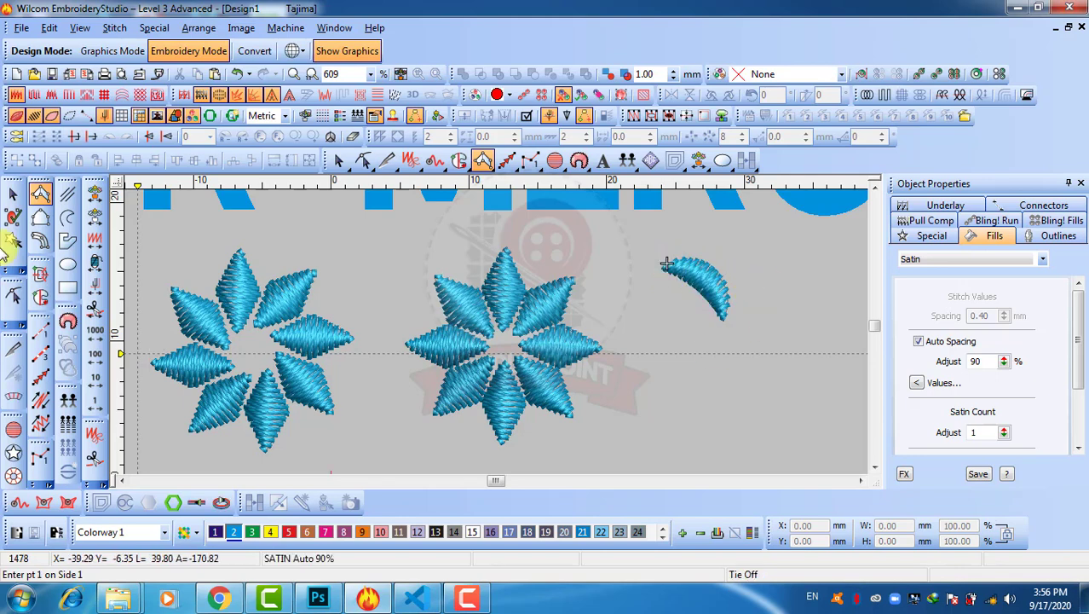
pyautogui.click(13, 194)
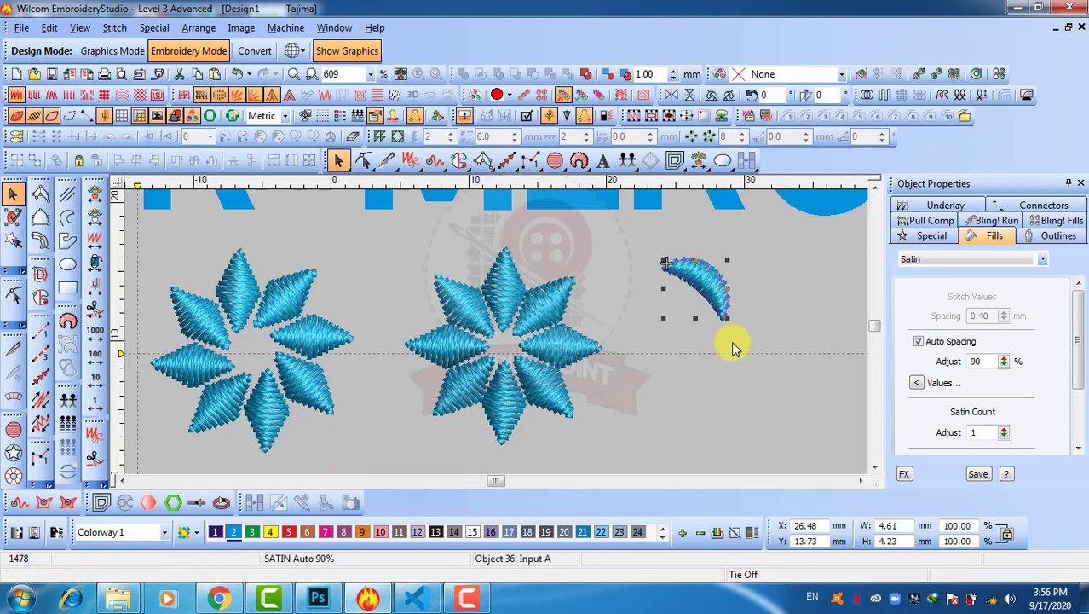
# Create a Wreath of 8 copies from the crescent, centred just below its lower tip to form a pinwheel
pyautogui.scroll(-1, 728, 353)
pyautogui.scroll(1, 496, 333)
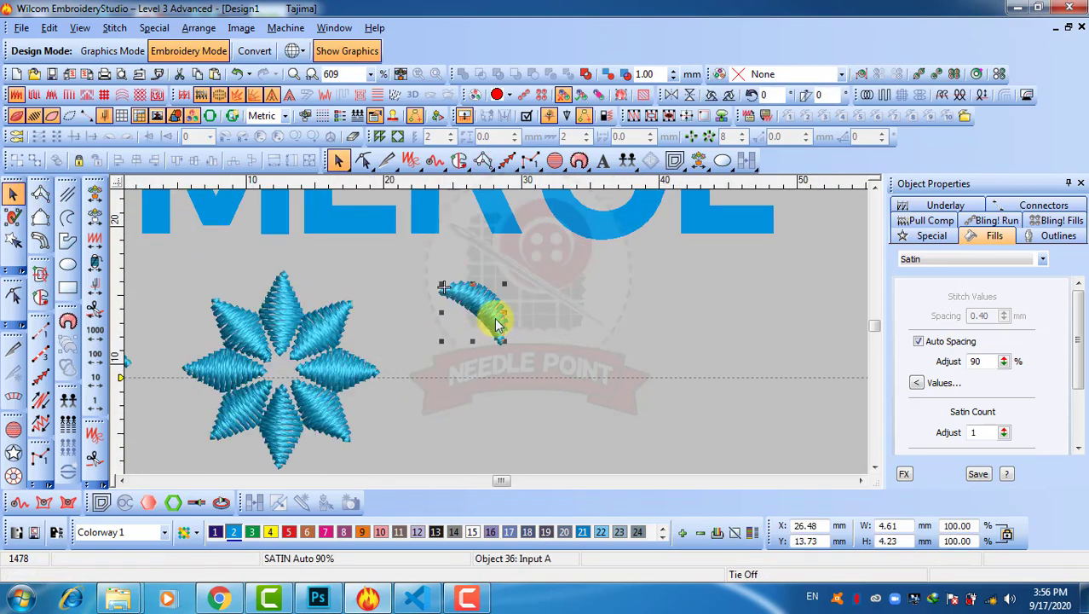
pyautogui.click(690, 136)
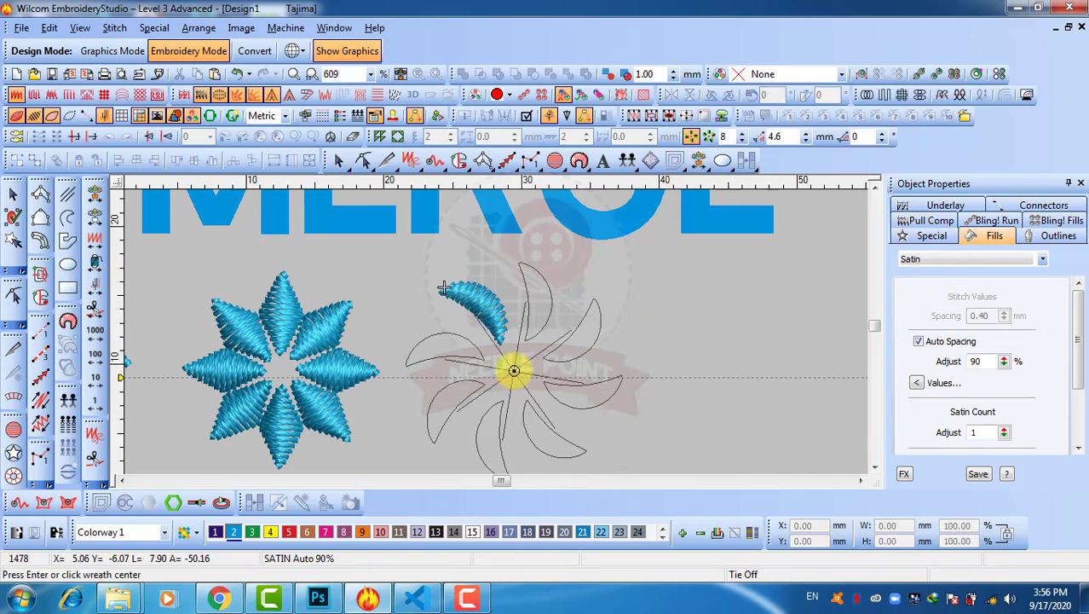
pyautogui.click(507, 363)
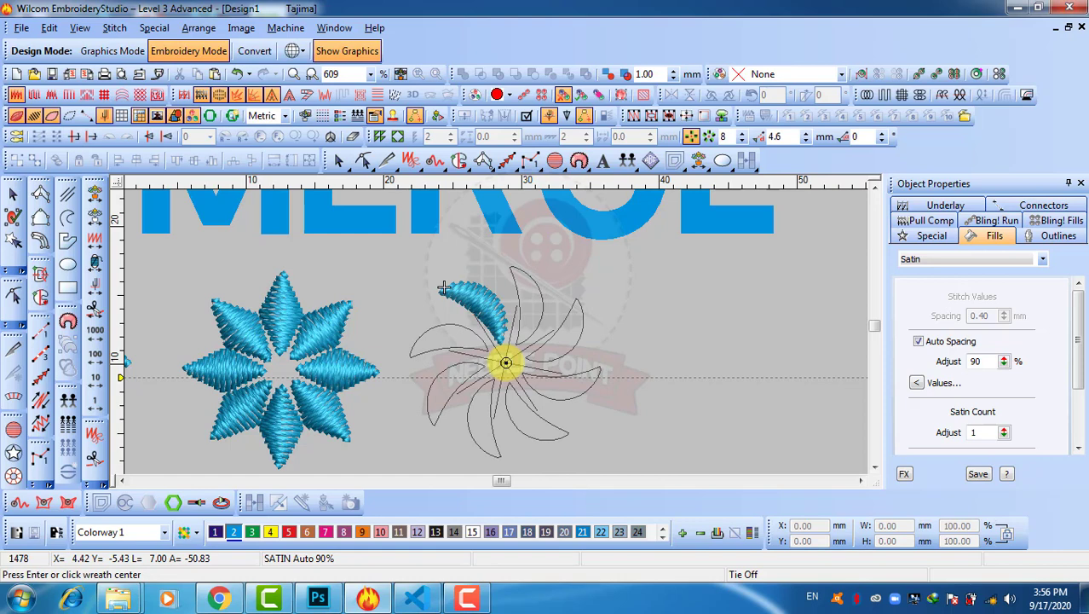
pyautogui.click(507, 363)
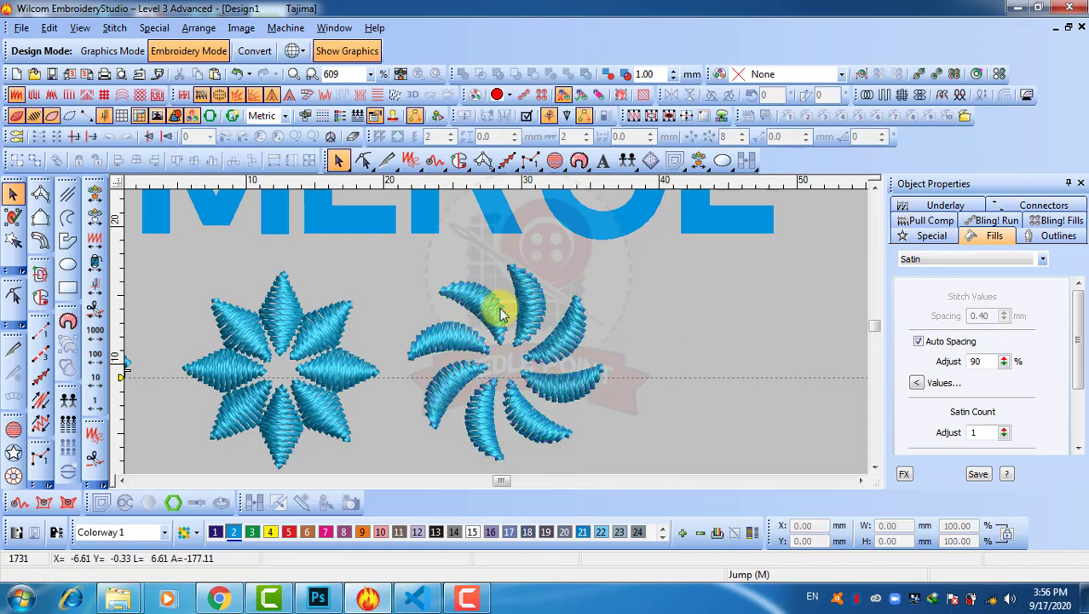
# Copy the pinwheel's upper-left crescent about 15 mm to the right, at roughly the same height
pyautogui.rightClick(476, 307)
pyautogui.moveTo(467, 304); pyautogui.dragTo(678, 288)
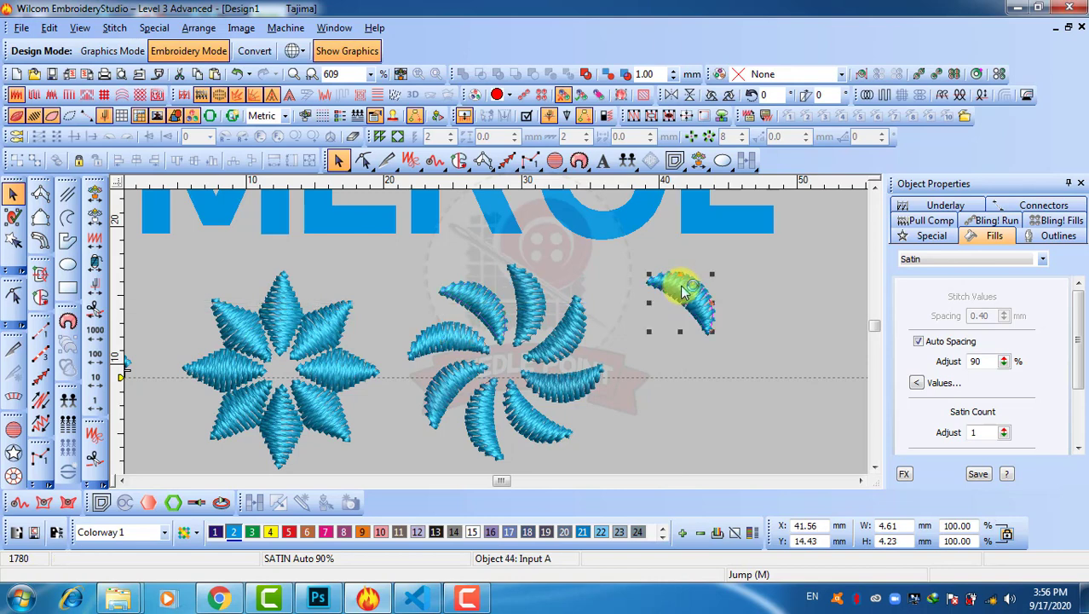
pyautogui.moveTo(692, 326); pyautogui.dragTo(705, 324)
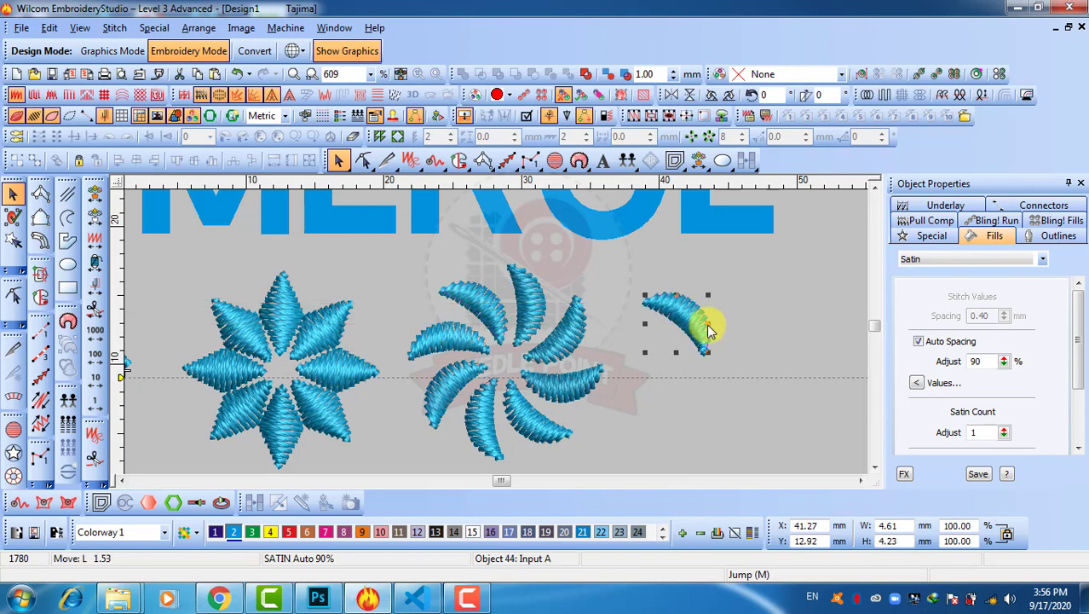
# Generate an 8-point Kaleidoscope from the copied crescent, centred just below its lower tip
pyautogui.click(710, 139)
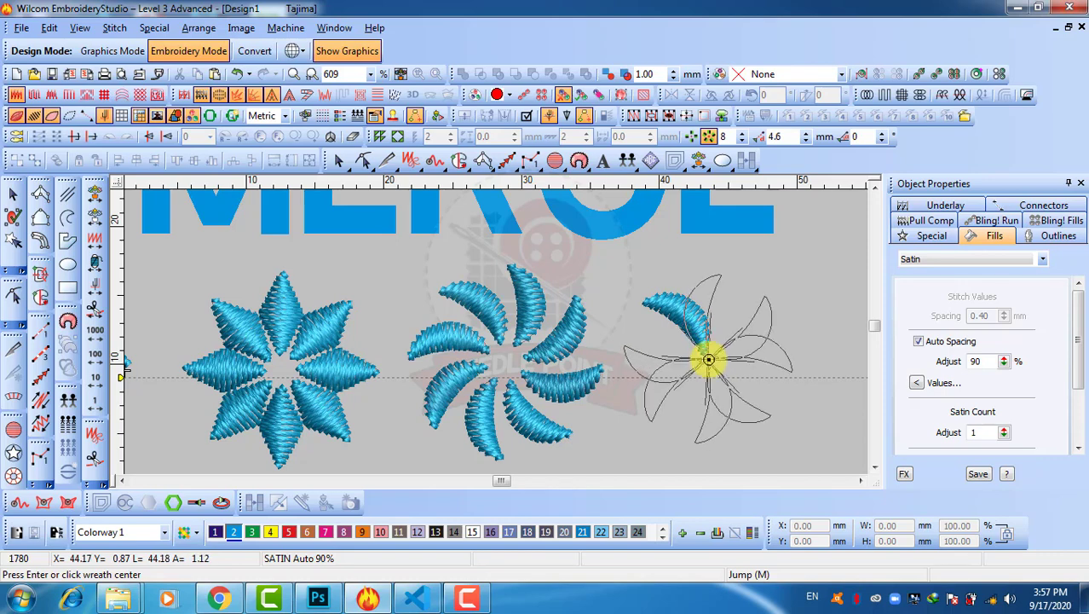
pyautogui.click(708, 360)
pyautogui.click(654, 335)
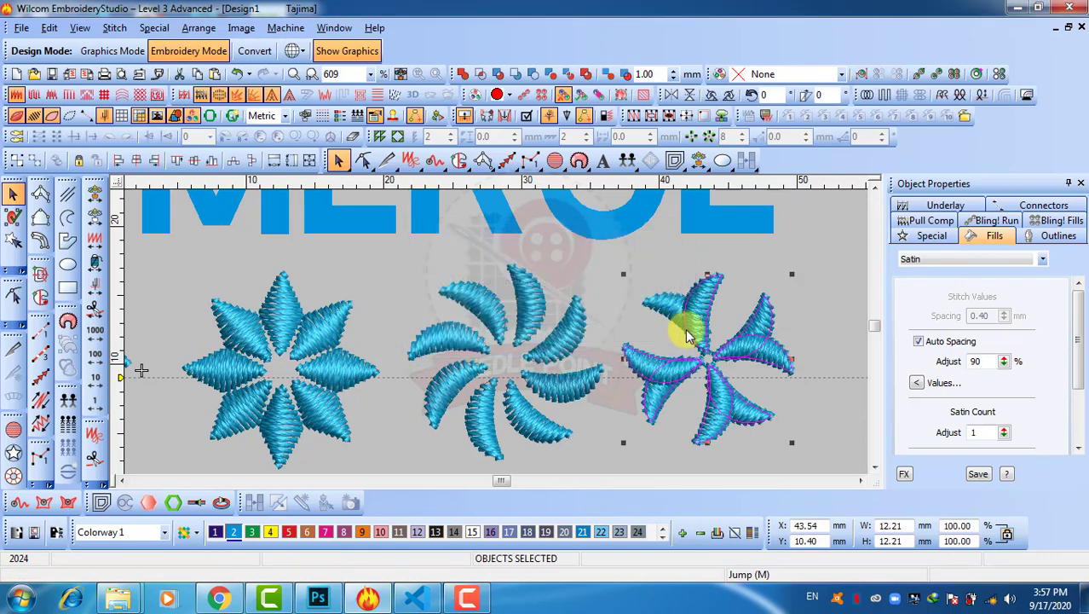
pyautogui.click(628, 264)
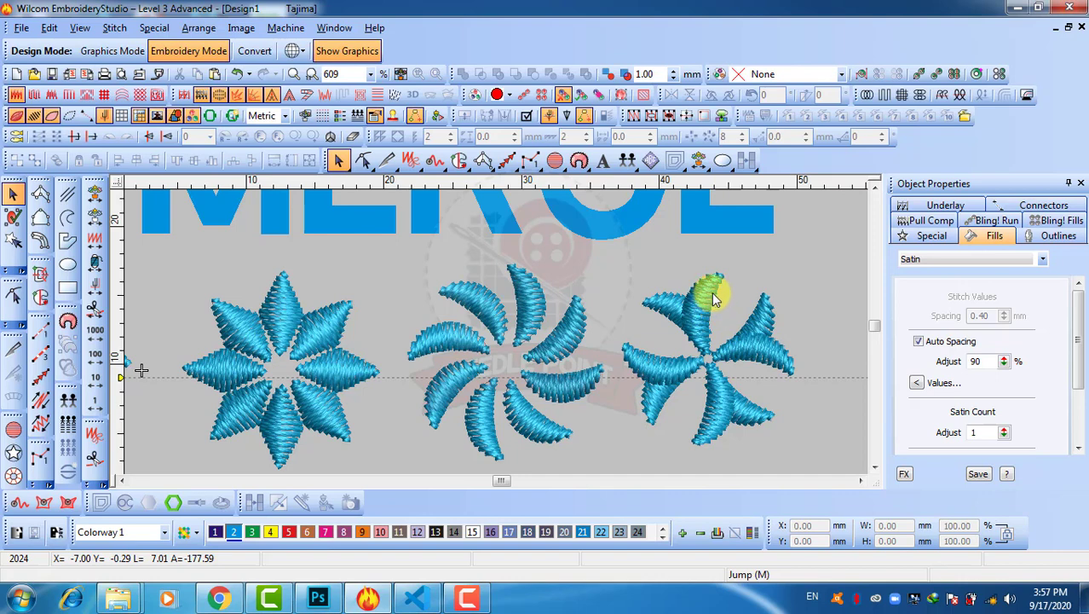
# Copy the new figure's source crescent about 13 mm straight down and rotate it slightly clockwise so it stands steeper
pyautogui.click(686, 308)
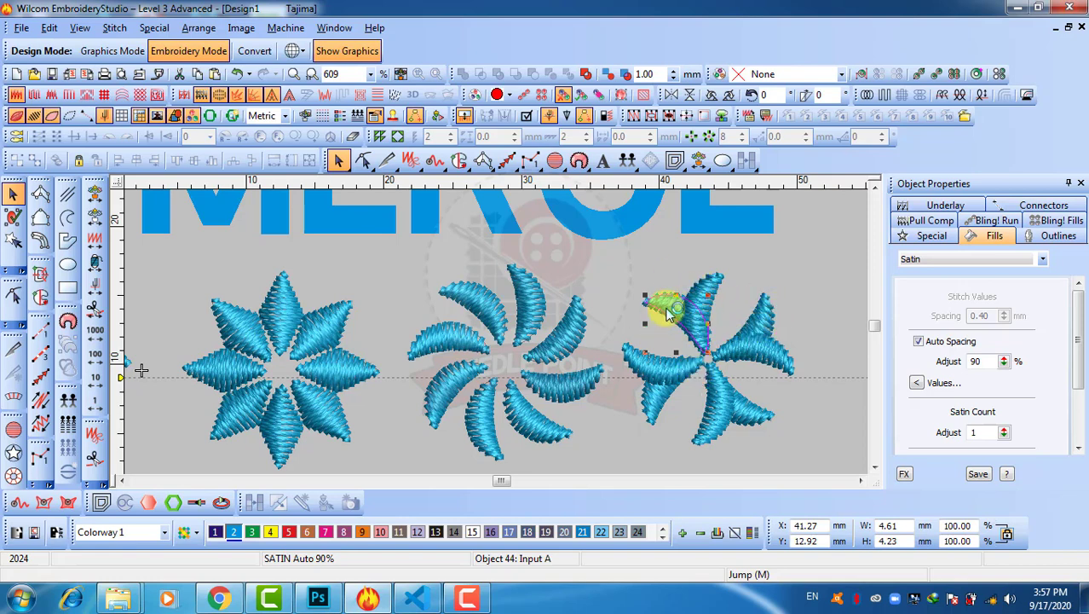
pyautogui.hotkey('shift', 'z')
pyautogui.moveTo(497, 334)
pyautogui.mouseDown()
pyautogui.moveTo(568, 323)
pyautogui.moveTo(556, 387)
pyautogui.moveTo(512, 425)
pyautogui.moveTo(490, 419)
pyautogui.mouseUp()
pyautogui.press('z')
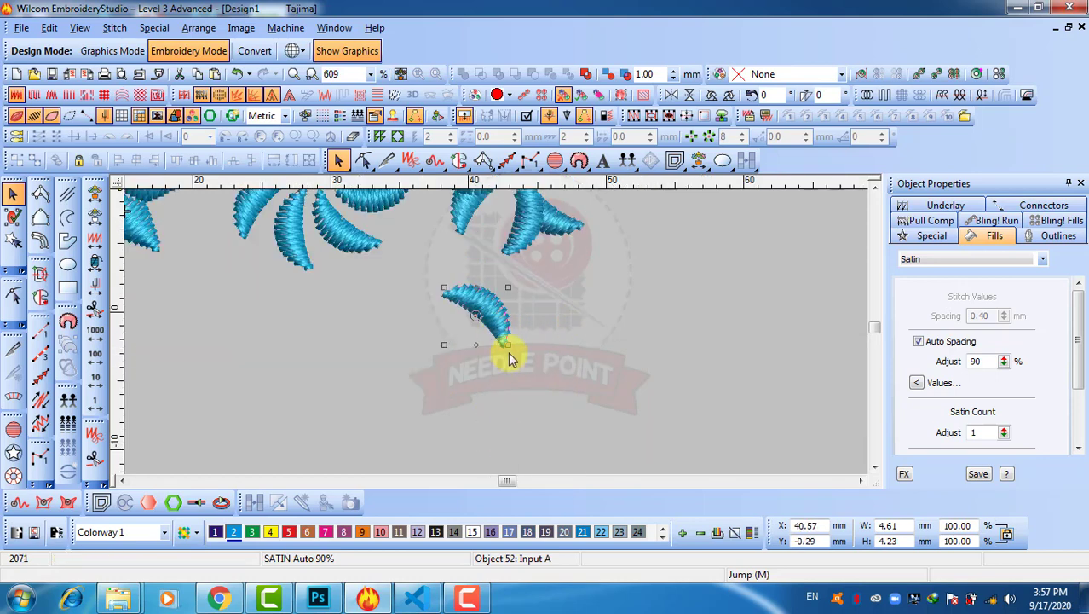
pyautogui.moveTo(509, 346); pyautogui.dragTo(496, 358)
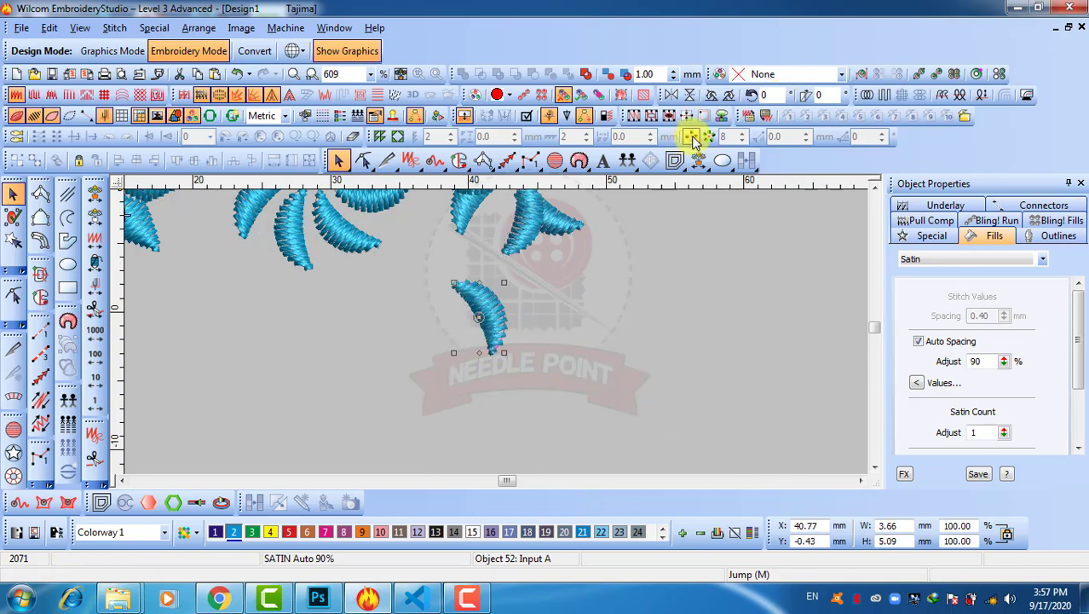
# Generate an 8-point Kaleidoscope from the rotated crescent, centred just below its lower tip, without merging the overlapped objects
pyautogui.click(708, 137)
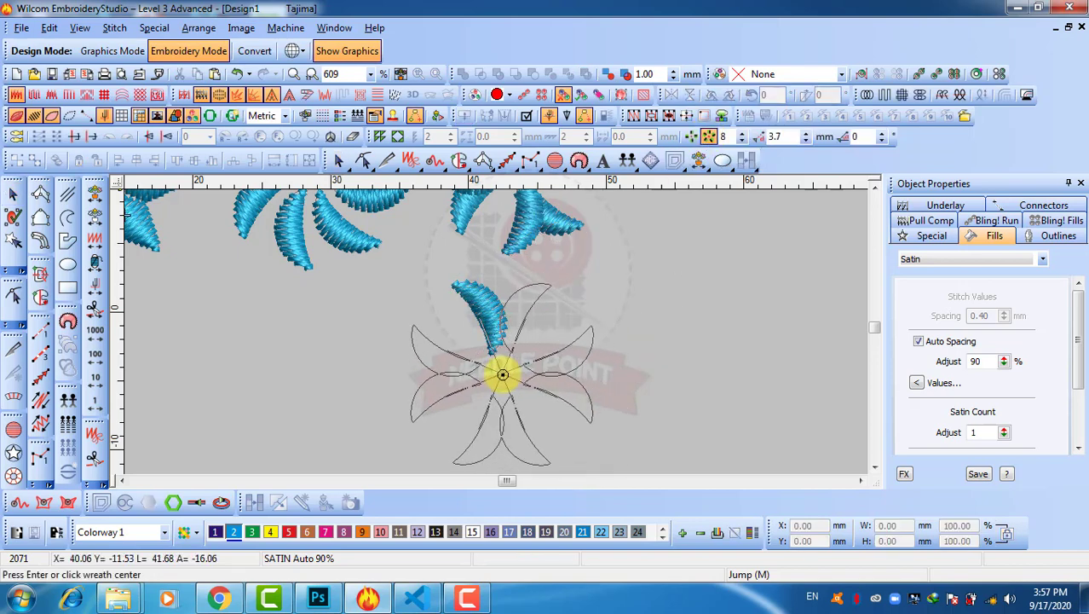
pyautogui.click(503, 375)
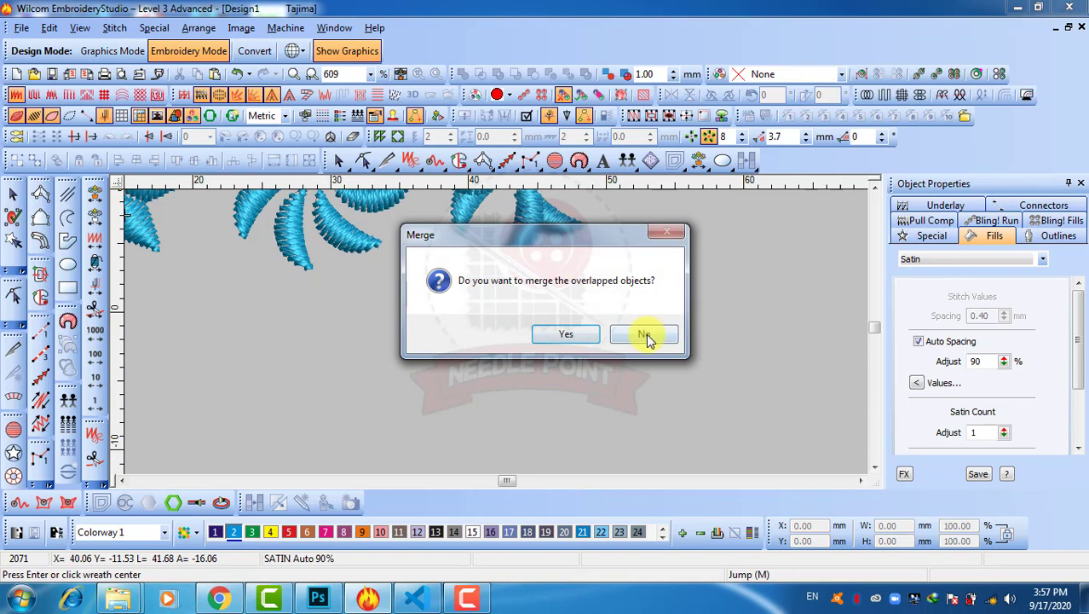
pyautogui.click(645, 334)
pyautogui.hotkey('shift', 'z')
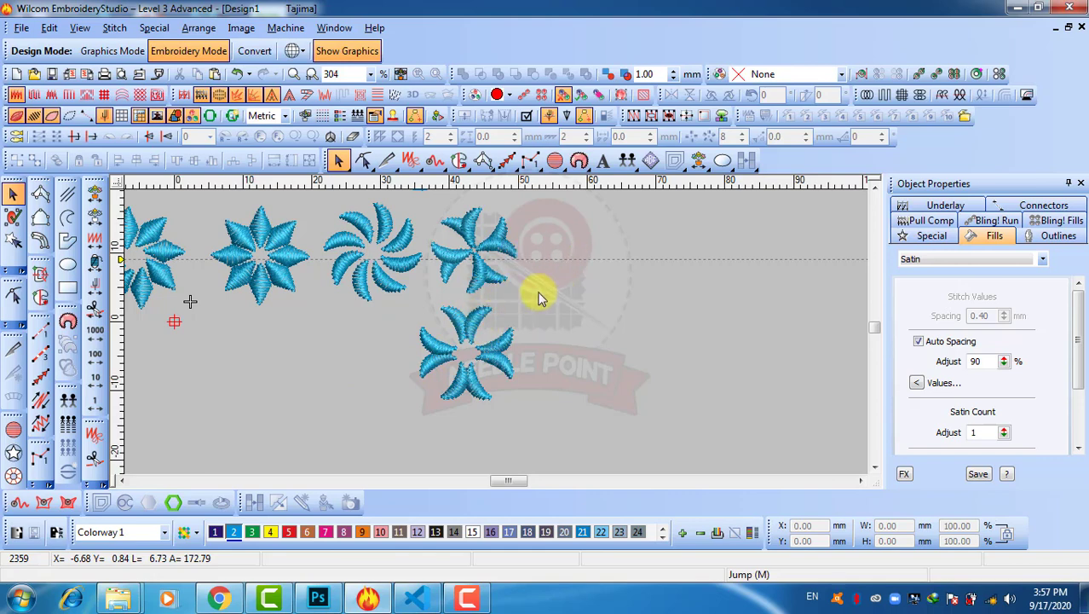
# Draw a vector rectangle about 5.1 mm wide and 2.4 mm high below the leftmost flower
pyautogui.hotkey('shift', 'z')
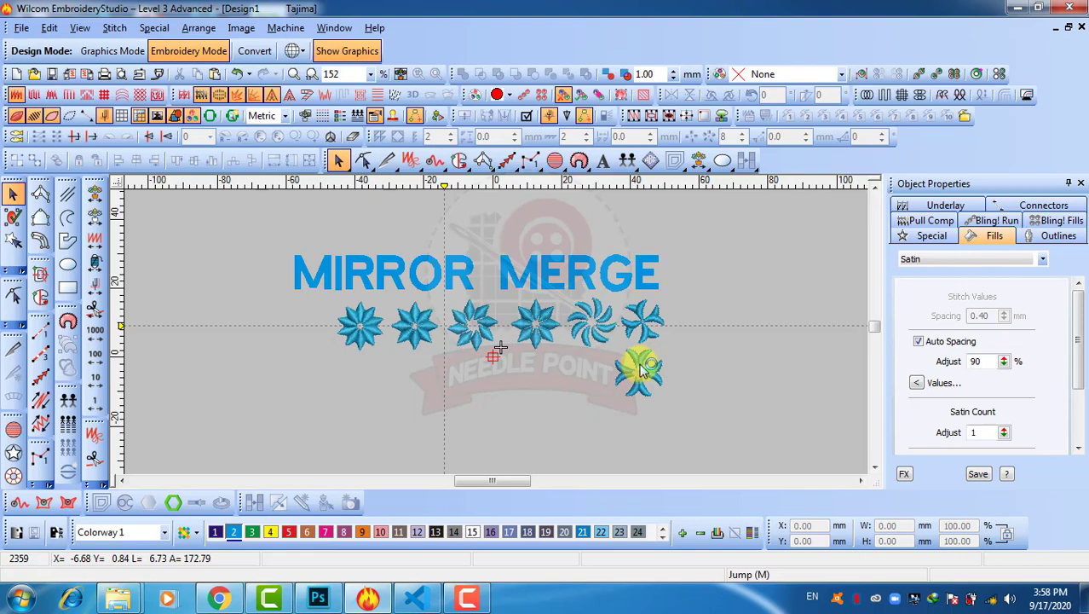
pyautogui.press('z')
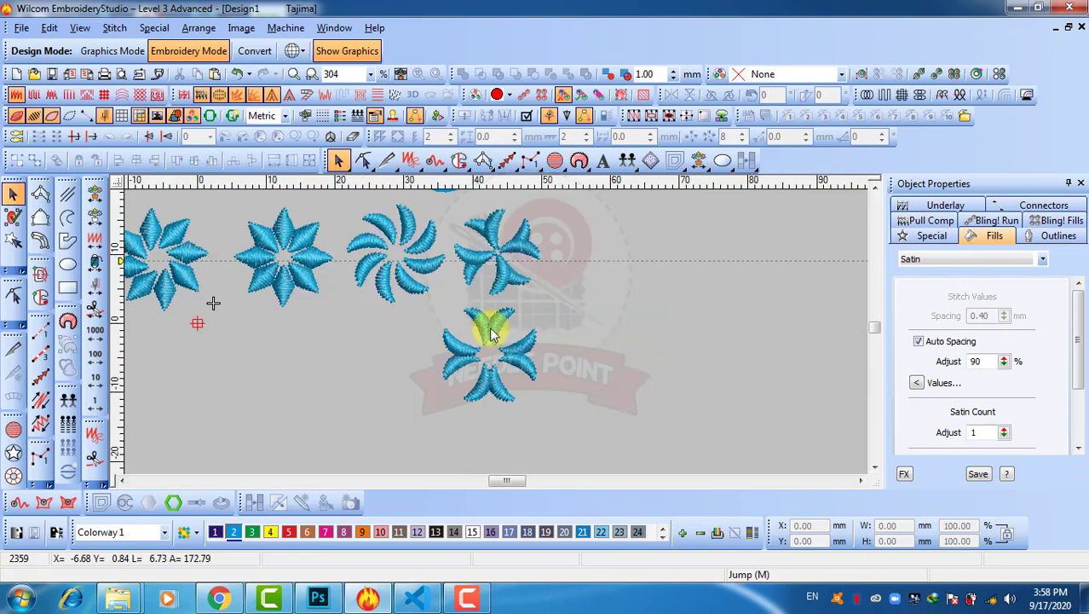
pyautogui.hotkey('shift', 'z')
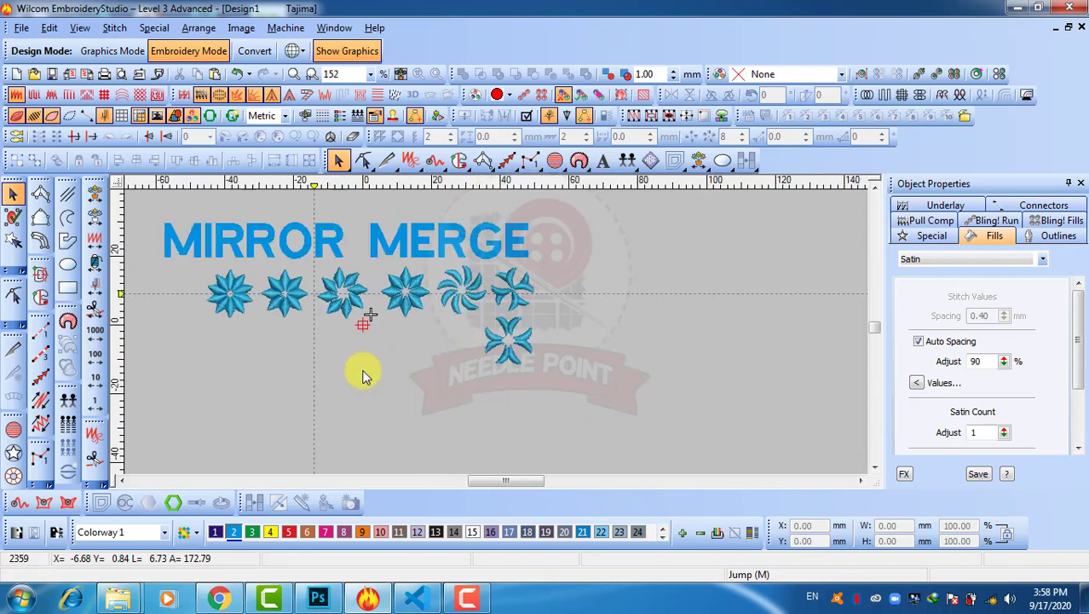
pyautogui.click(69, 290)
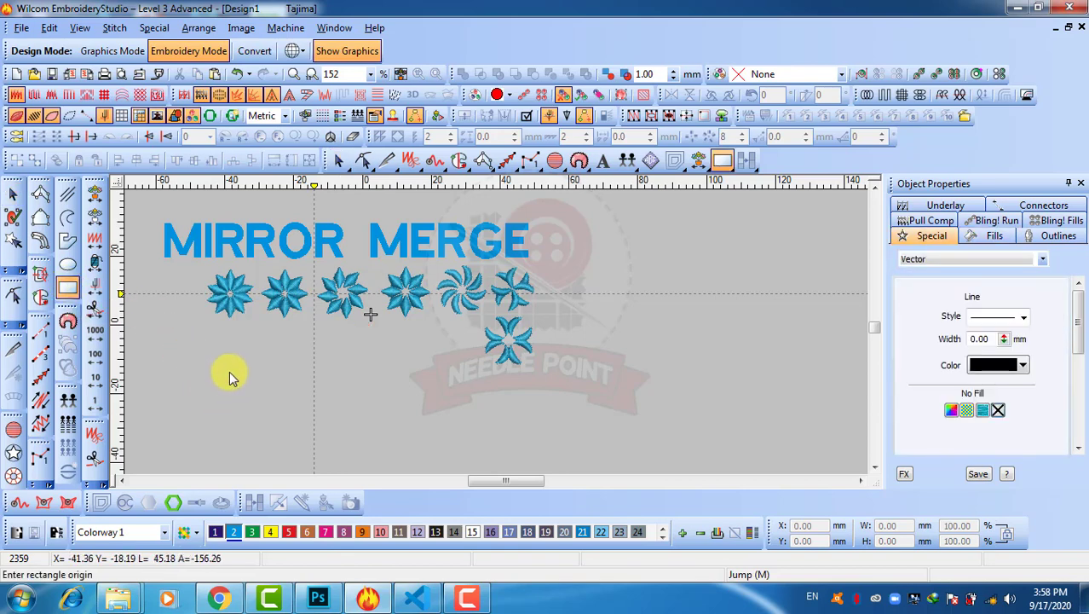
pyautogui.press('z')
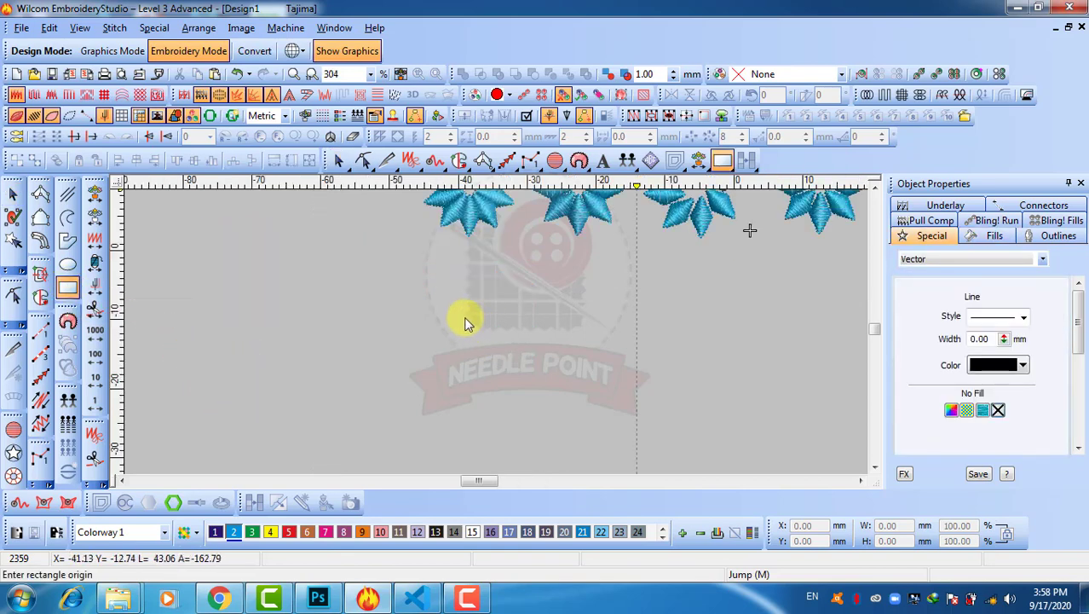
pyautogui.click(462, 318)
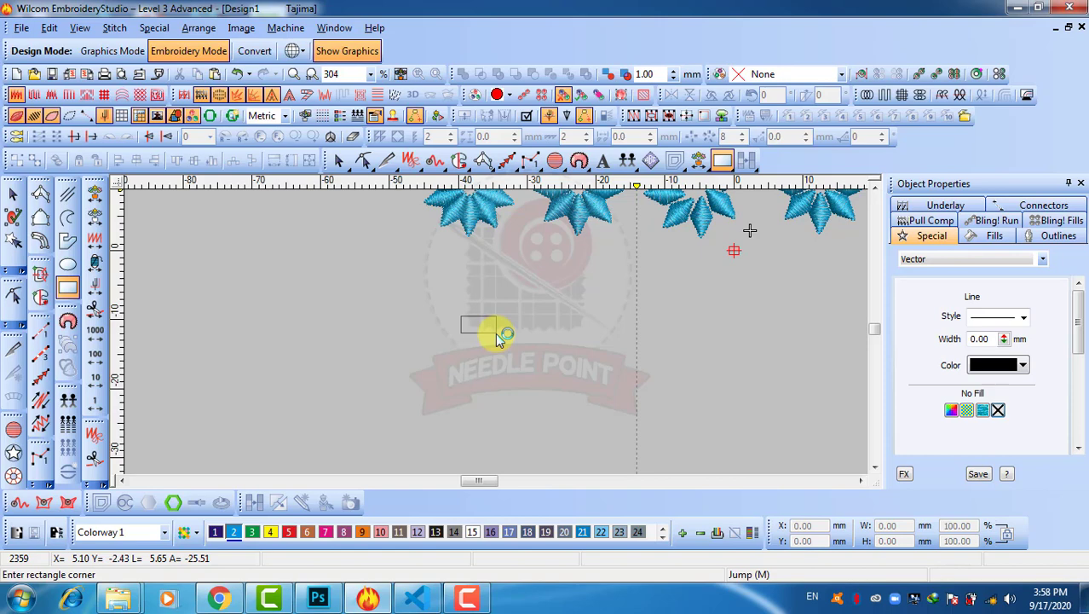
pyautogui.click(498, 334)
pyautogui.click(12, 194)
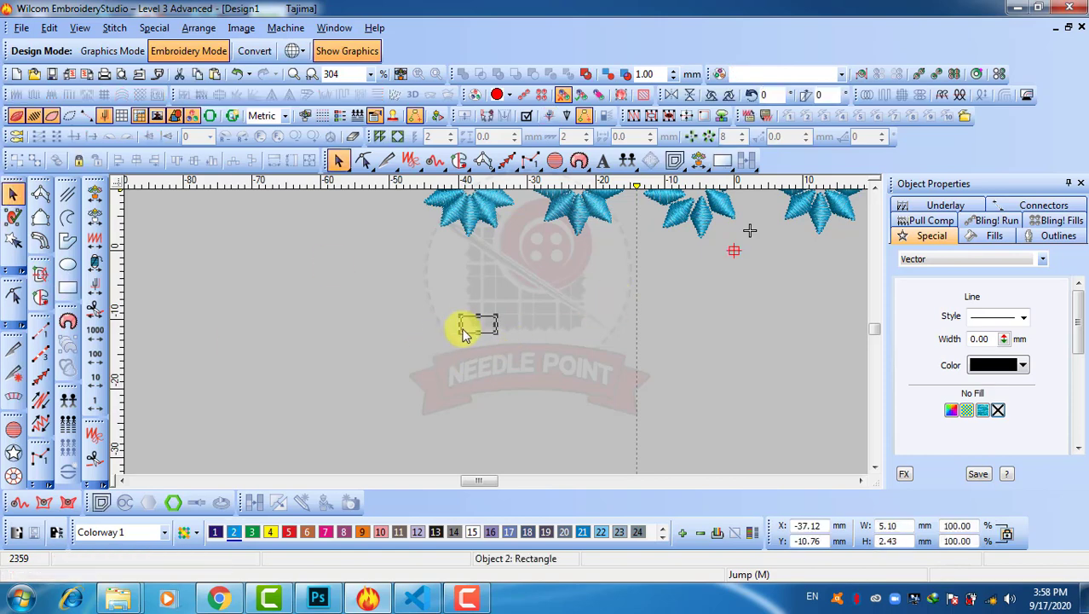
# Place a vertical guide through the rectangle's centre and reshape it into a triangle with its apex at the top edge's midpoint
pyautogui.hotkey('shift', '0')
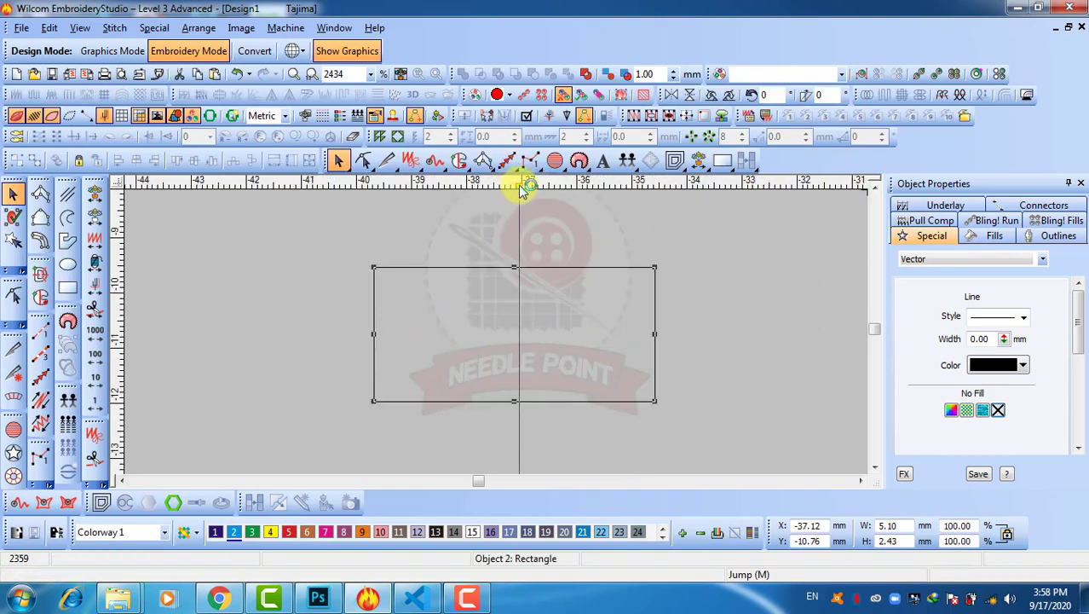
pyautogui.moveTo(519, 184); pyautogui.dragTo(514, 192)
pyautogui.press('h')
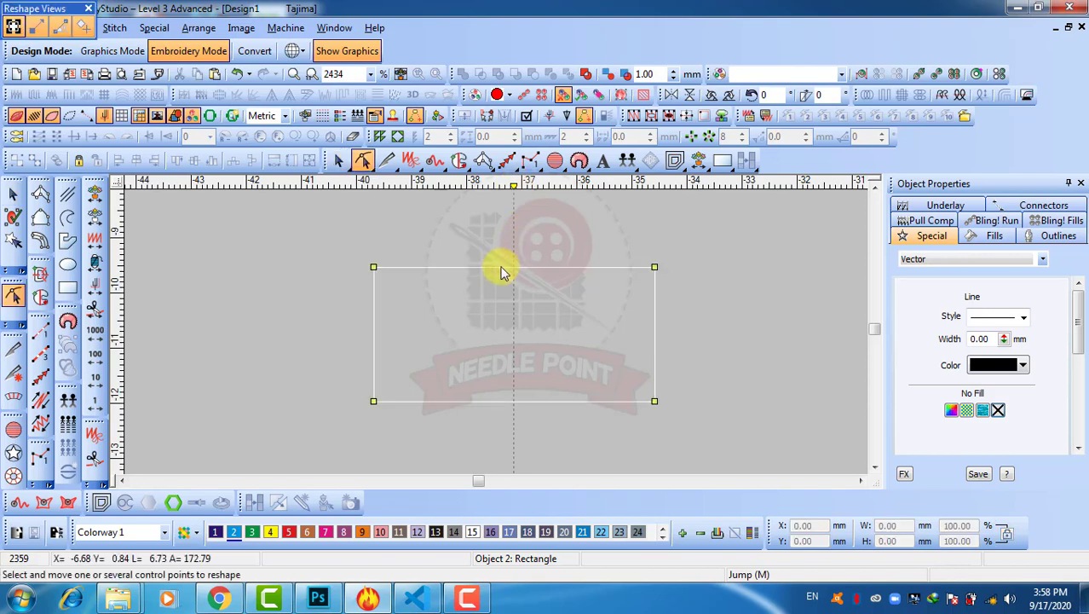
pyautogui.moveTo(675, 252); pyautogui.dragTo(591, 311)
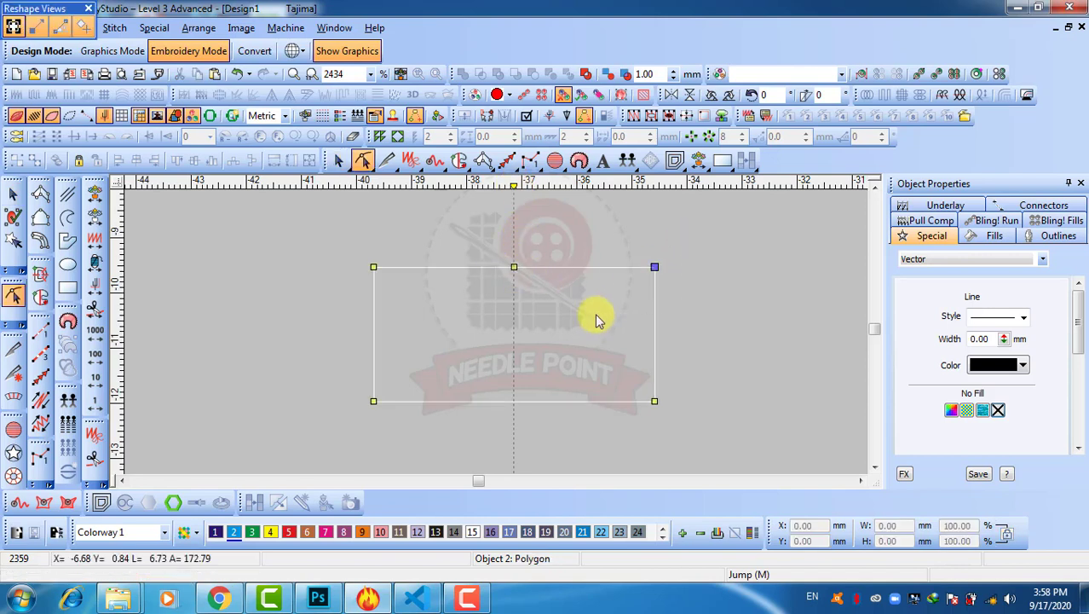
pyautogui.press('Delete')
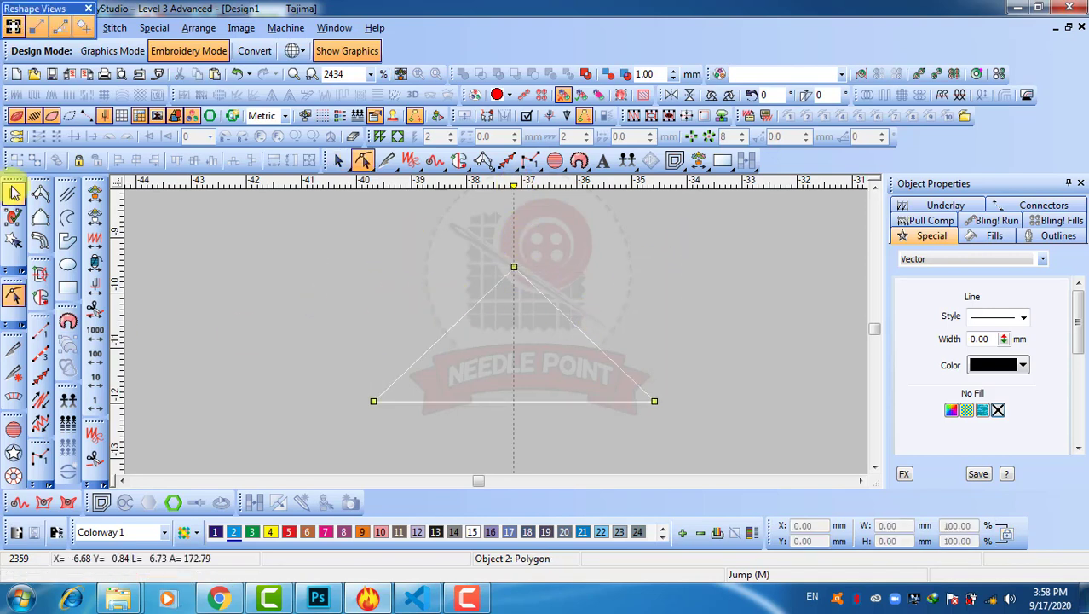
pyautogui.click(13, 195)
# Move the triangle about 17 mm left and 14 mm up, to the left of the flower row
pyautogui.hotkey('shift', 'z')
pyautogui.hotkey('shift', 'z')
pyautogui.scroll(-2, 503, 341)
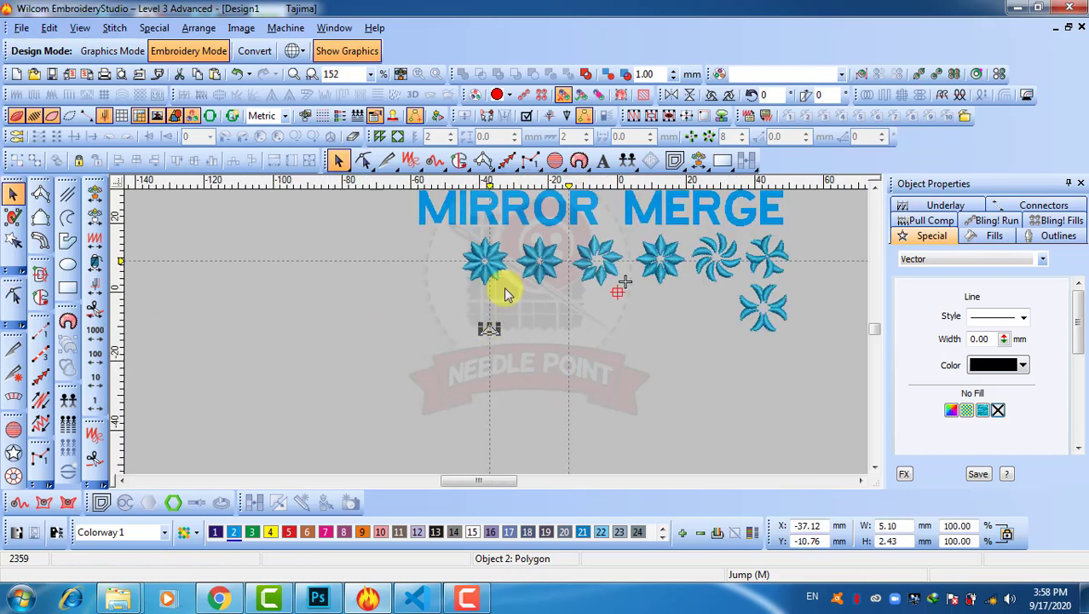
pyautogui.scroll(1, 510, 247)
pyautogui.moveTo(474, 418); pyautogui.dragTo(360, 320)
# Copy a vertical satin petal from the leftmost flower down onto the guide, centred at about X -37 mm, Y -22 mm
pyautogui.moveTo(457, 248); pyautogui.dragTo(464, 405)
pyautogui.moveTo(473, 451); pyautogui.dragTo(484, 422)
pyautogui.scroll(-1, 494, 390)
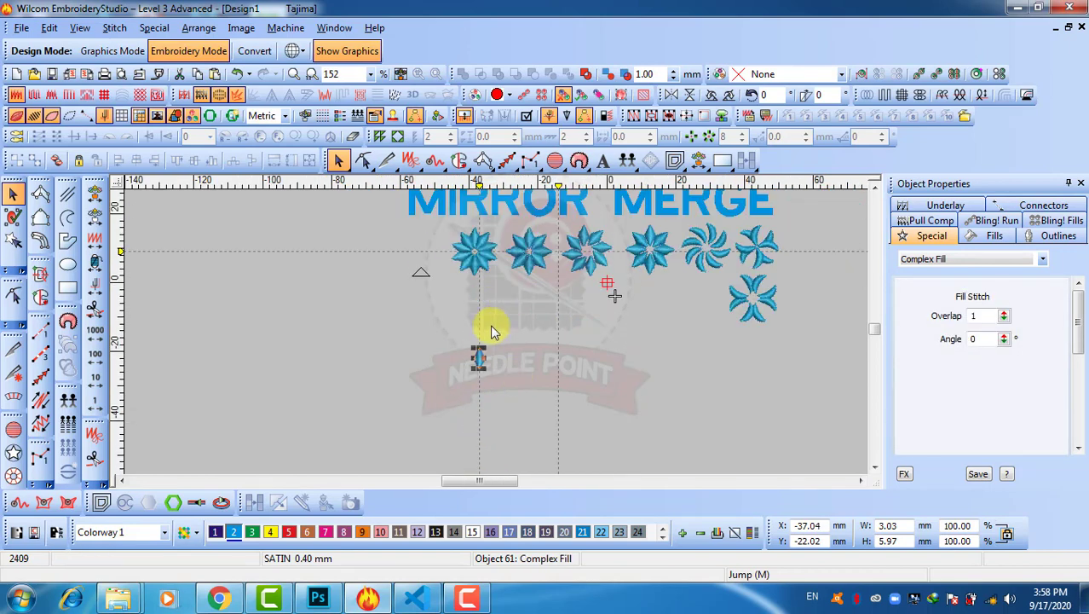
pyautogui.scroll(1, 495, 358)
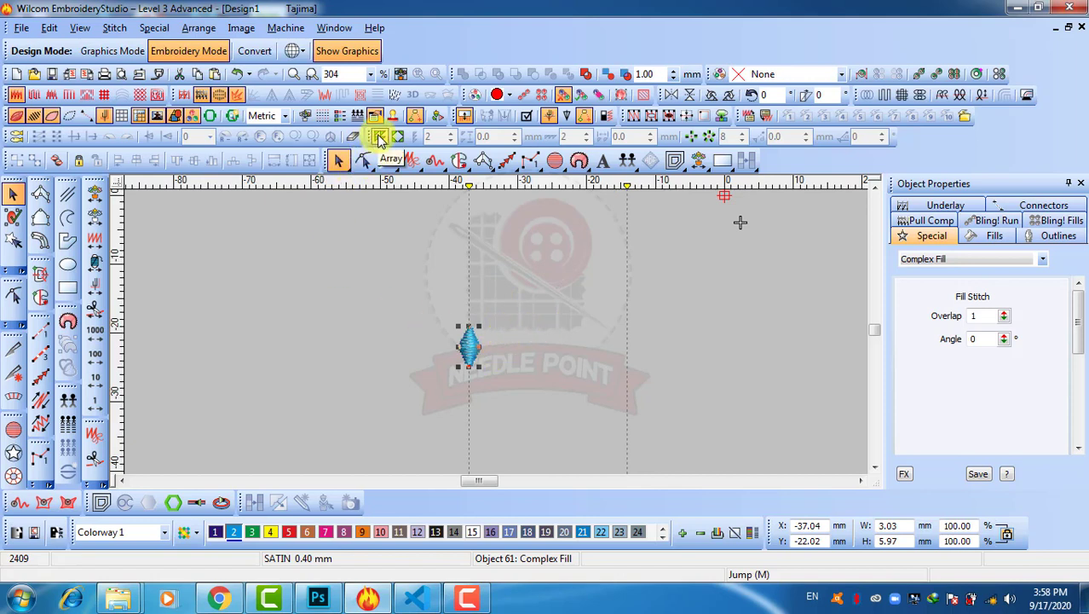
# Start an Array from the copied diamond petal with 3 rows and 5 columns
pyautogui.click(380, 138)
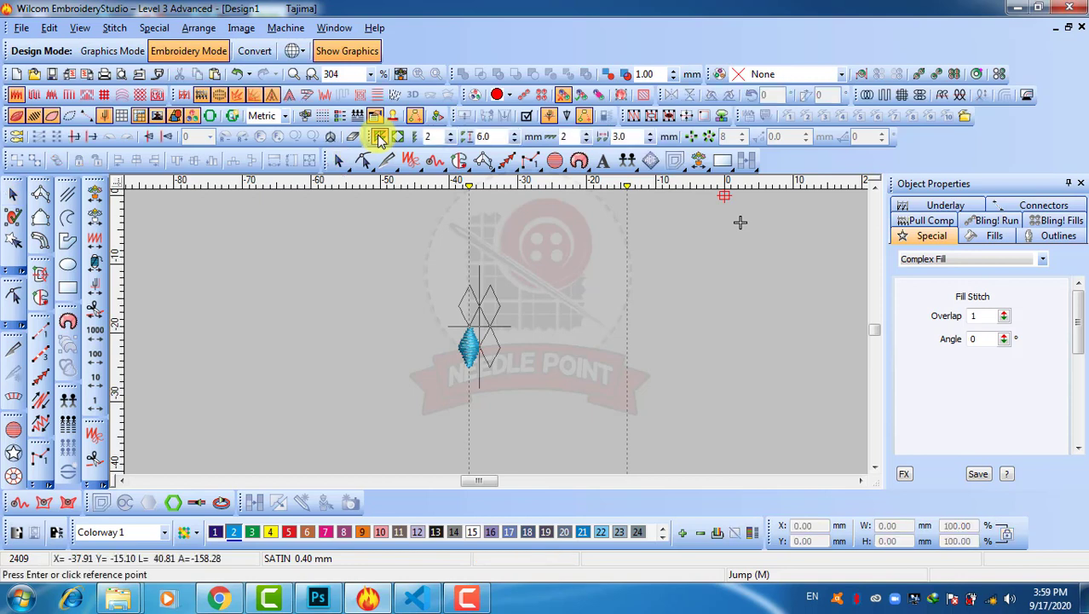
pyautogui.click(452, 134)
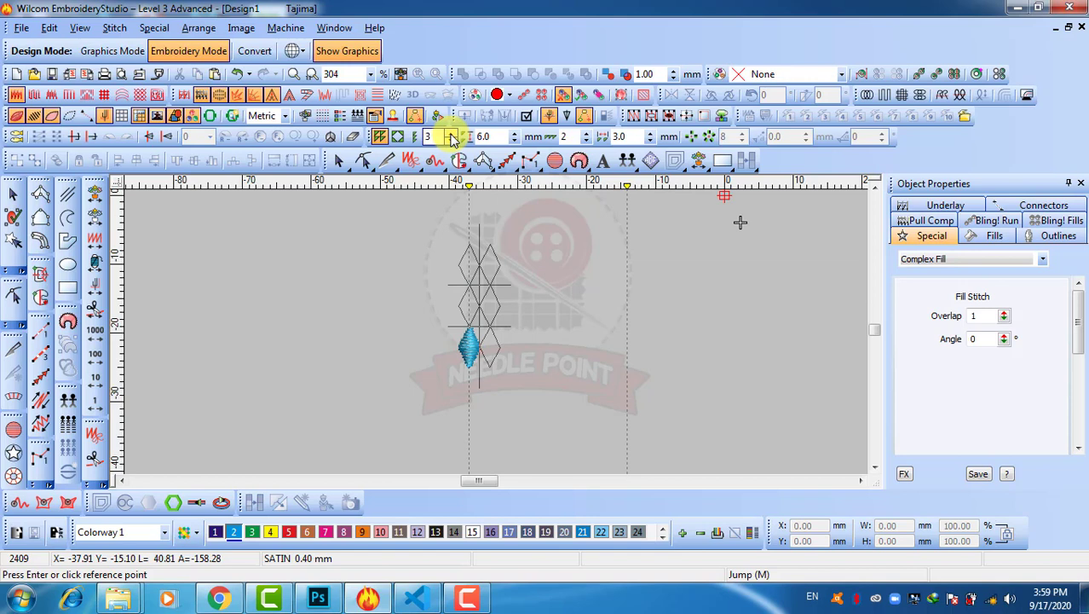
pyautogui.click(589, 134)
pyautogui.click(589, 135)
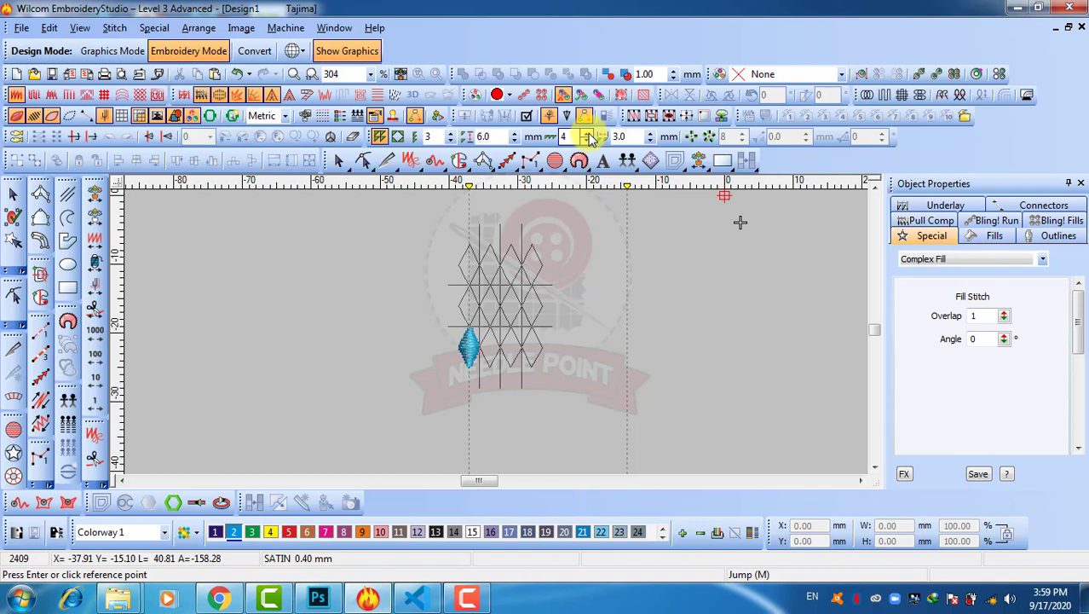
pyautogui.click(589, 134)
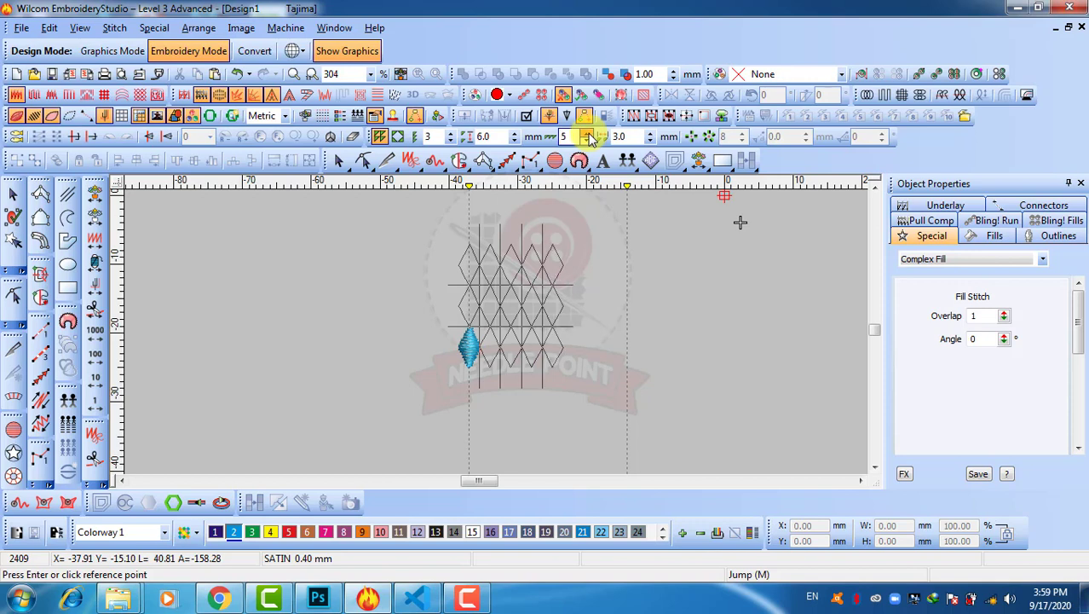
# Try an extra row and an extra column in the array preview, returning to 3 rows and 5 columns
pyautogui.click(452, 133)
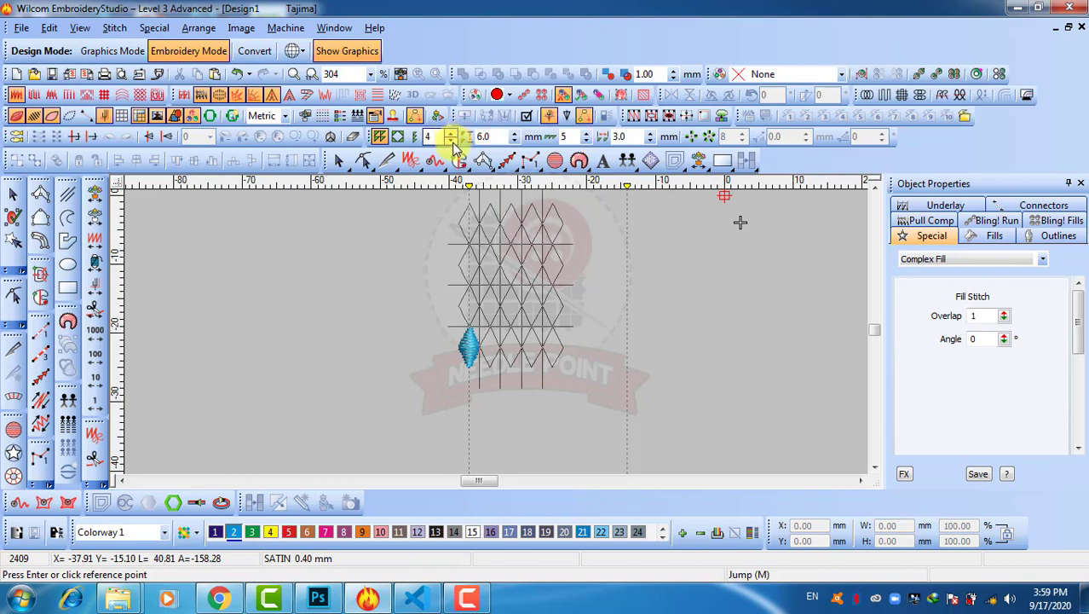
pyautogui.click(452, 141)
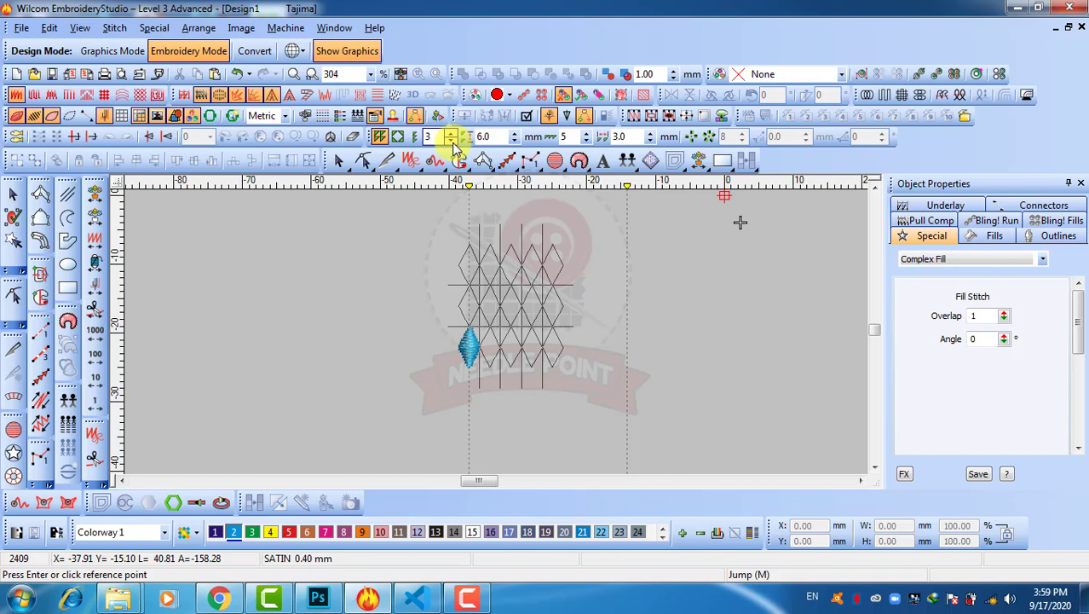
pyautogui.click(587, 134)
pyautogui.click(587, 142)
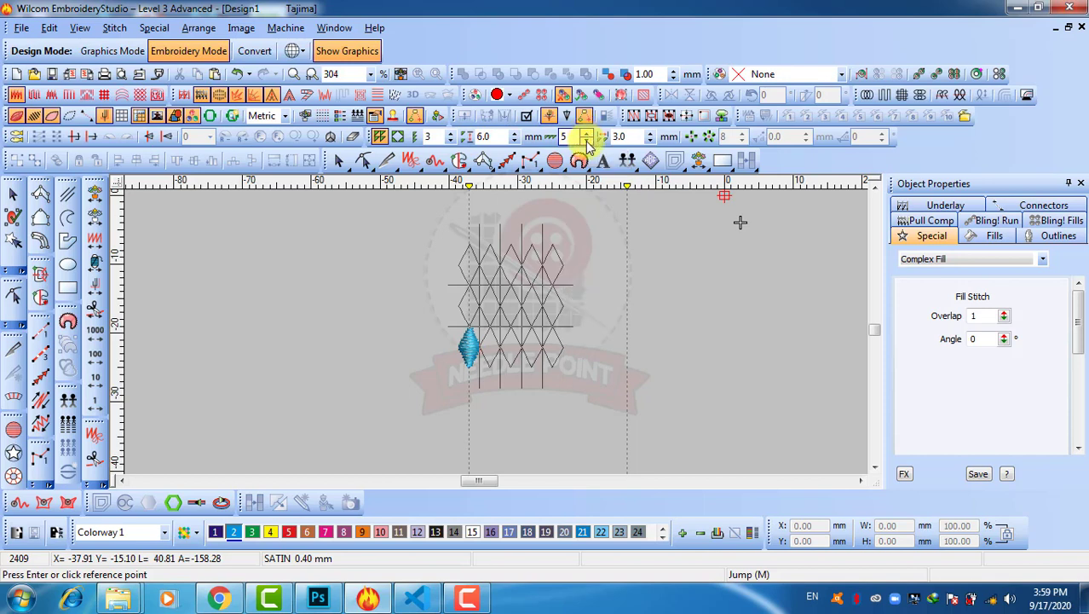
# Generate the diamond array at its previewed position and deselect the resulting objects
pyautogui.press('Return')
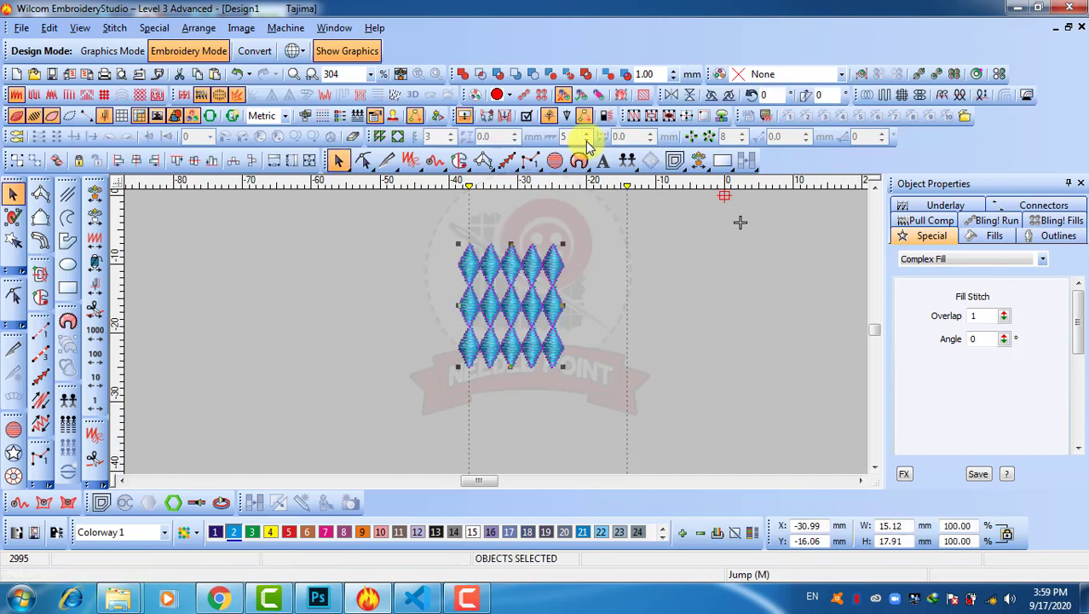
pyautogui.click(607, 308)
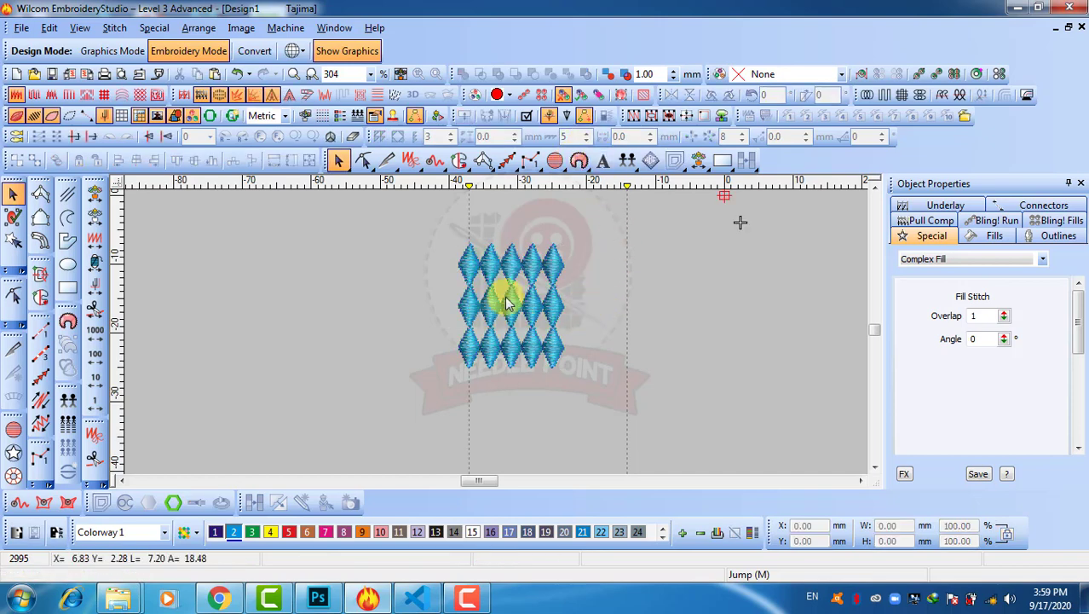
pyautogui.scroll(1, 509, 300)
pyautogui.scroll(-1, 501, 339)
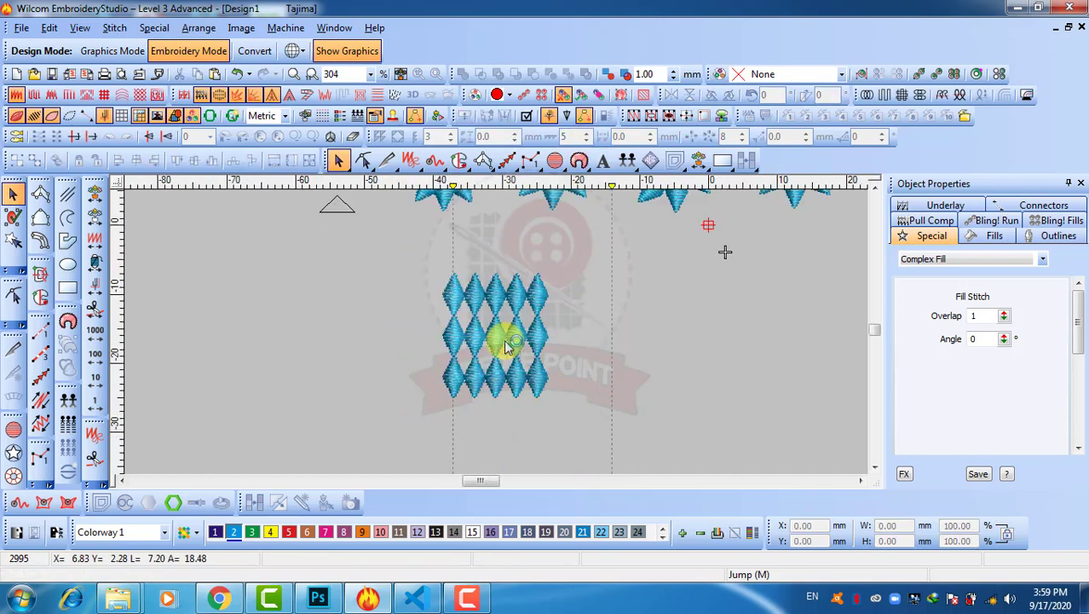
# Duplicate the whole diamond array to the left, beside the original, and delete the original array
pyautogui.click(455, 397)
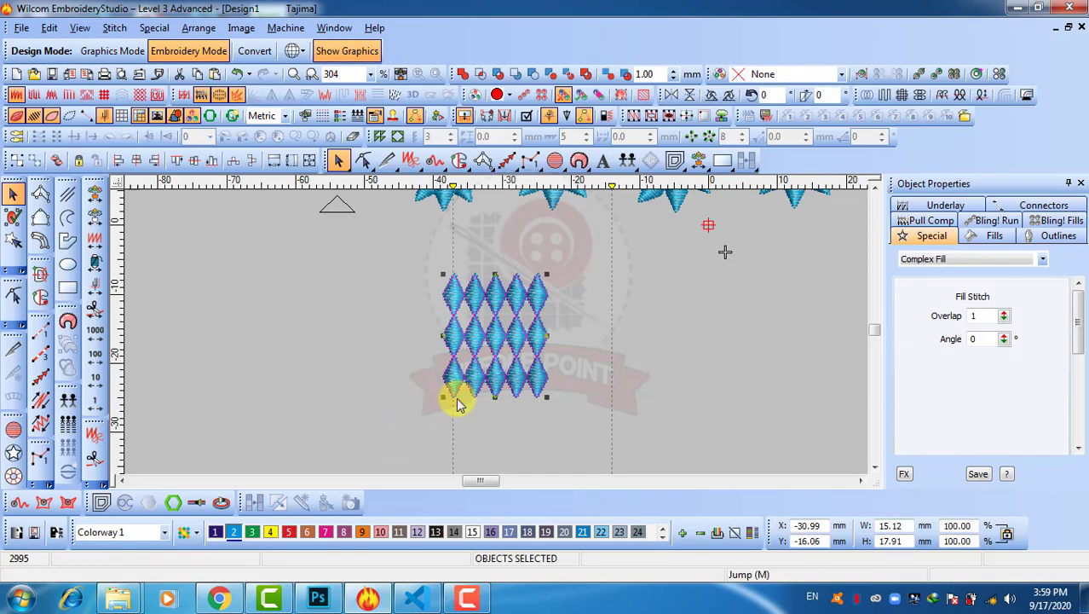
pyautogui.moveTo(482, 384); pyautogui.dragTo(401, 370)
pyautogui.click(590, 354)
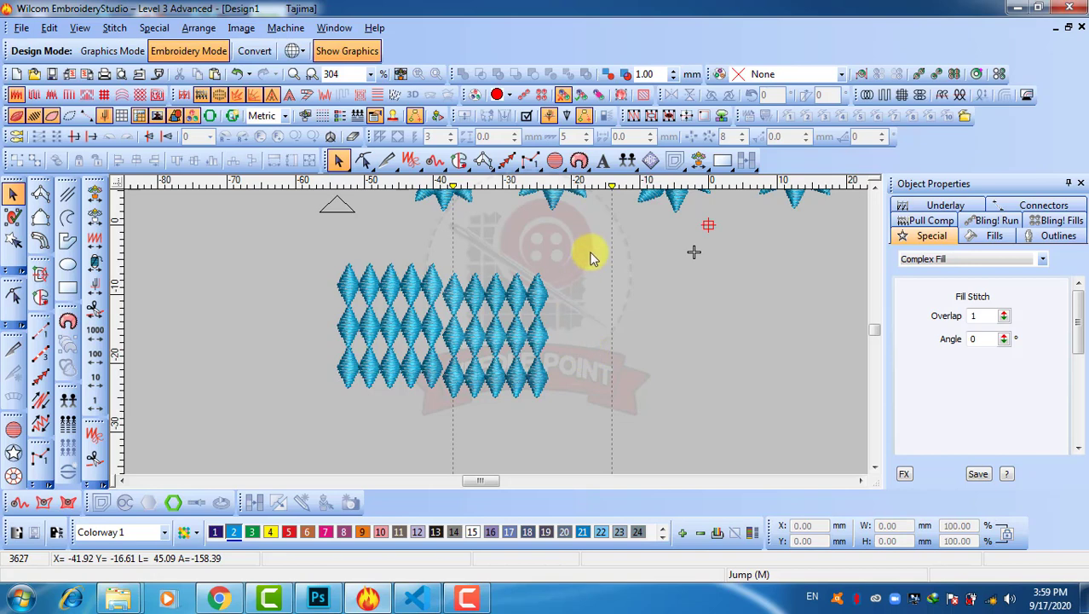
pyautogui.moveTo(589, 252); pyautogui.dragTo(442, 416)
pyautogui.press('Delete')
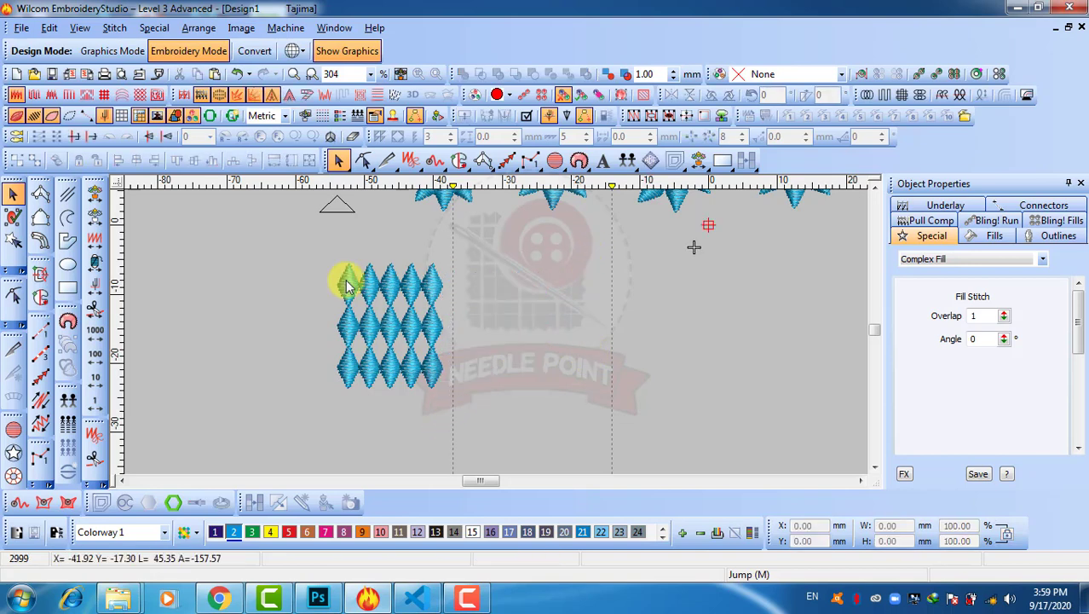
# Copy the top-left diamond to about X -29 mm, Y -21 mm and array it in 3 rows and 5 columns with wider gaps
pyautogui.click(348, 288)
pyautogui.moveTo(349, 288); pyautogui.dragTo(510, 291)
pyautogui.click(579, 160)
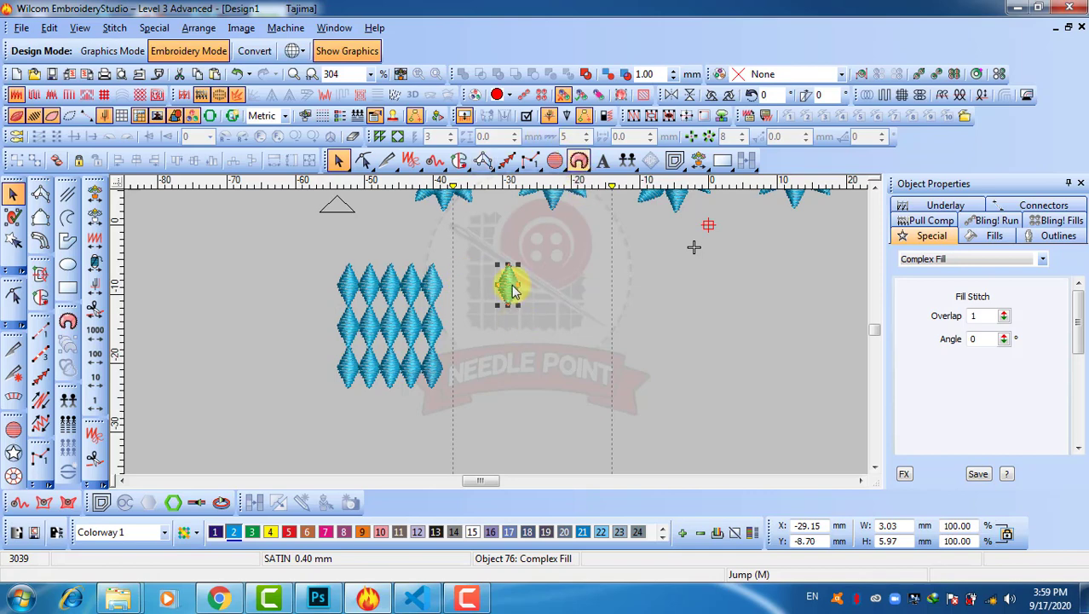
pyautogui.click(512, 372)
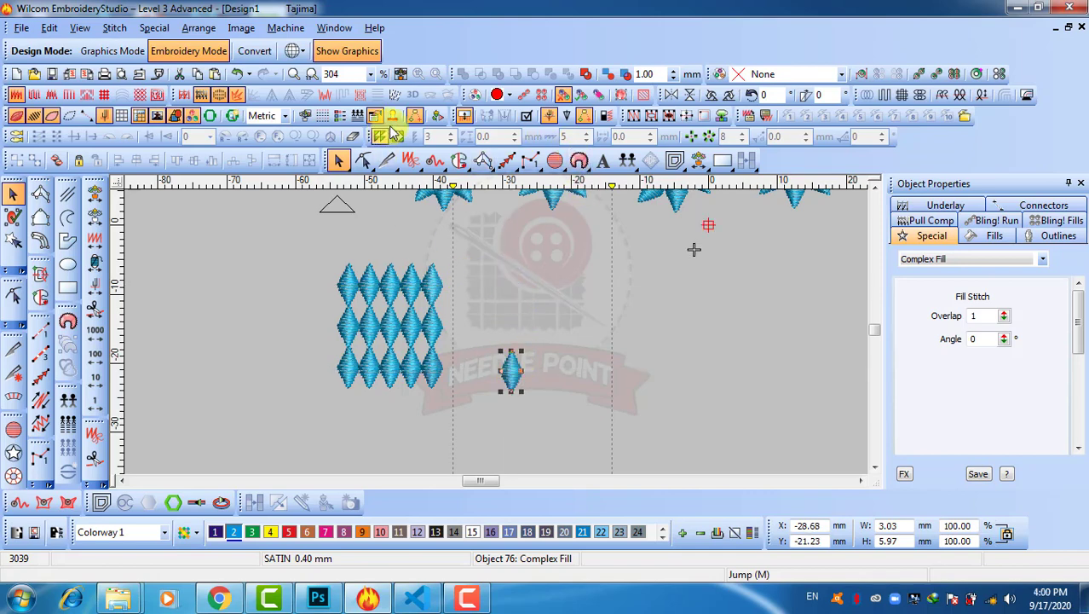
pyautogui.click(381, 134)
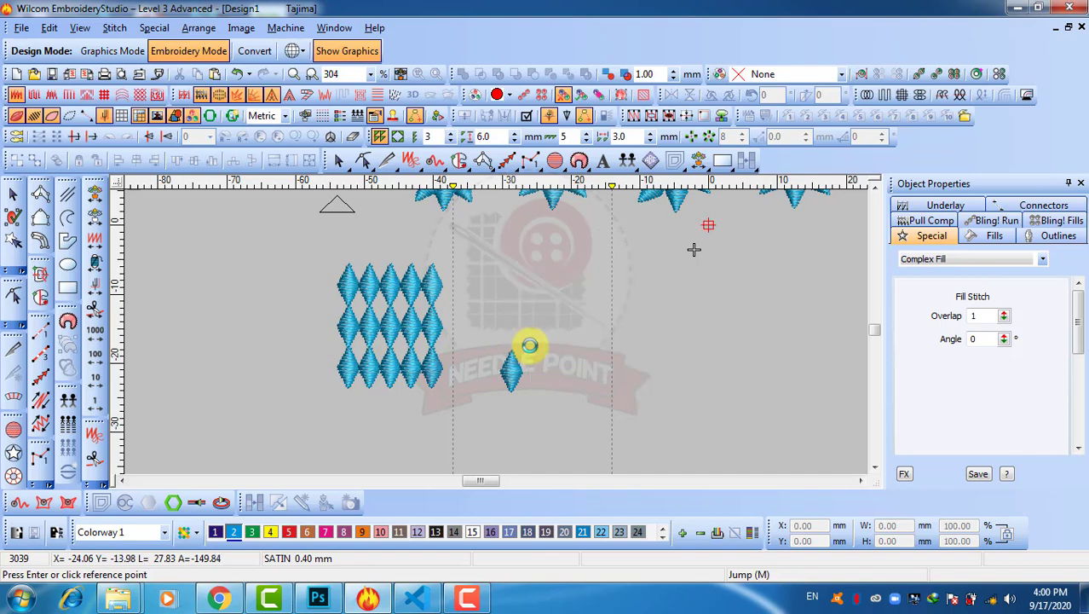
pyautogui.click(527, 356)
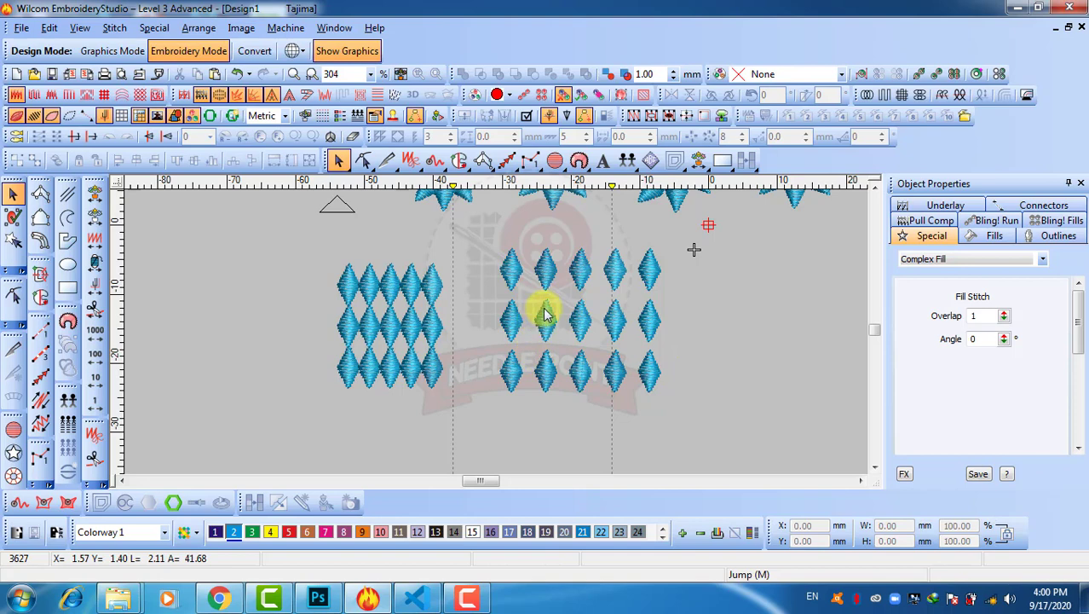
# Measure the vertical gap between two neighbouring diamonds in the second column of the widely spaced array
pyautogui.scroll(1, 497, 339)
pyautogui.scroll(-1, 499, 349)
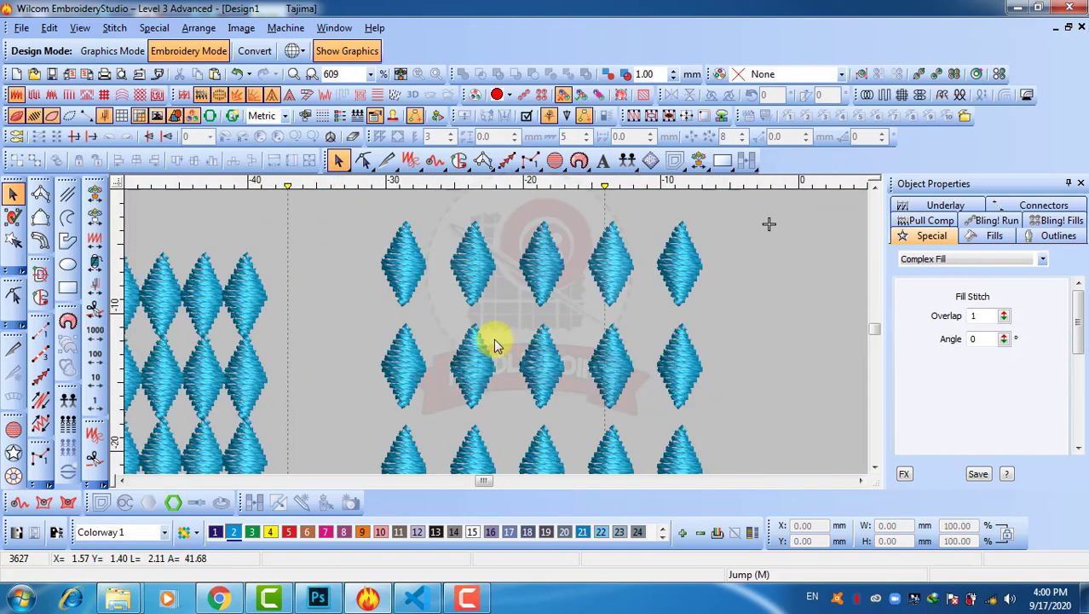
pyautogui.scroll(1, 493, 338)
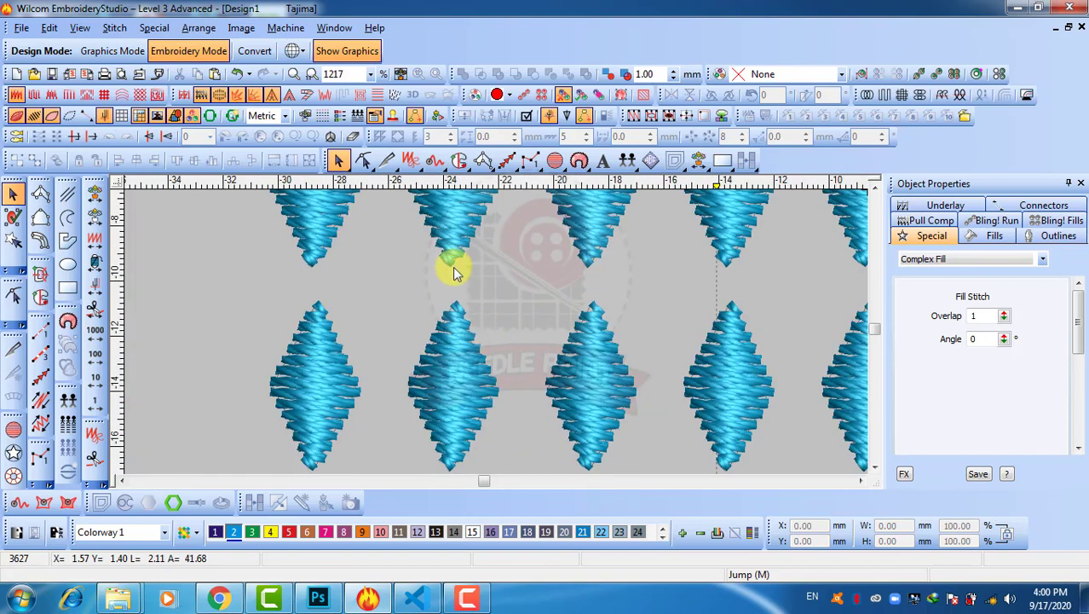
pyautogui.press('m')
pyautogui.scroll(1, 489, 329)
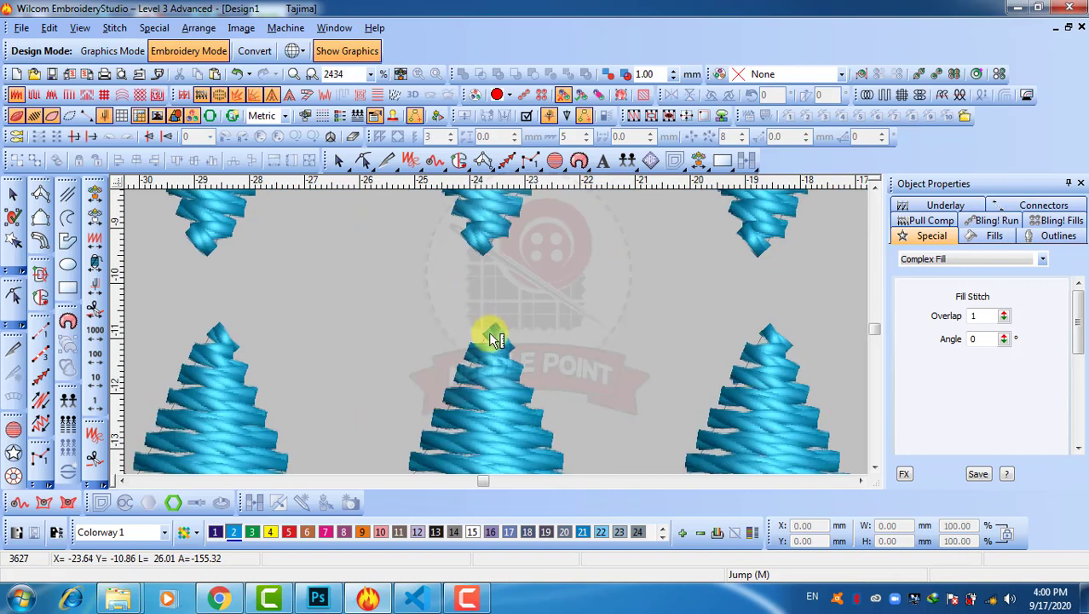
pyautogui.click(489, 330)
pyautogui.moveTo(490, 331); pyautogui.dragTo(491, 254)
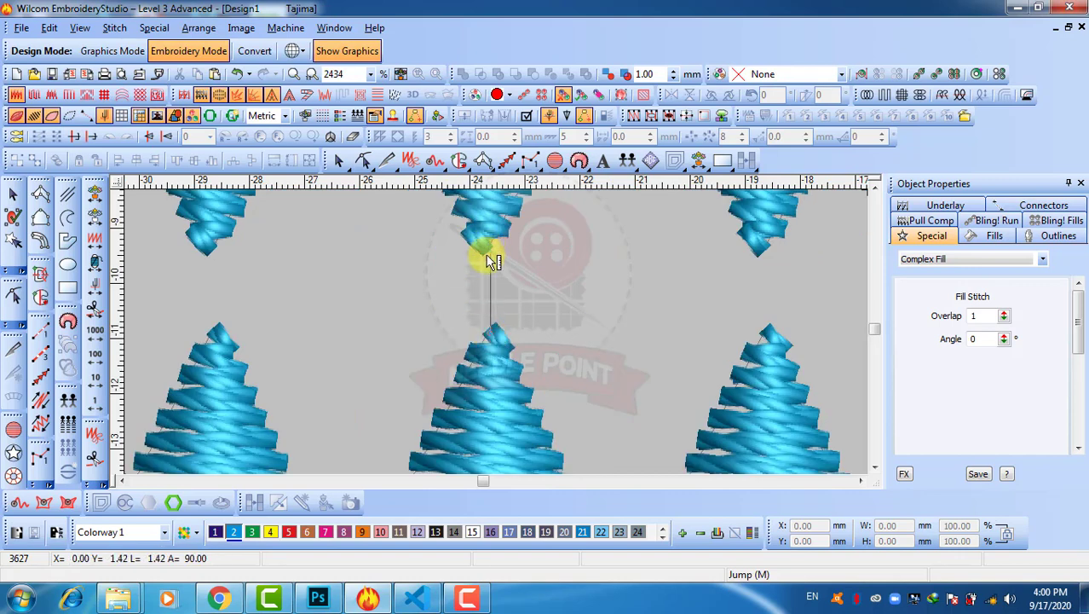
pyautogui.press('Escape')
pyautogui.scroll(-1, 498, 339)
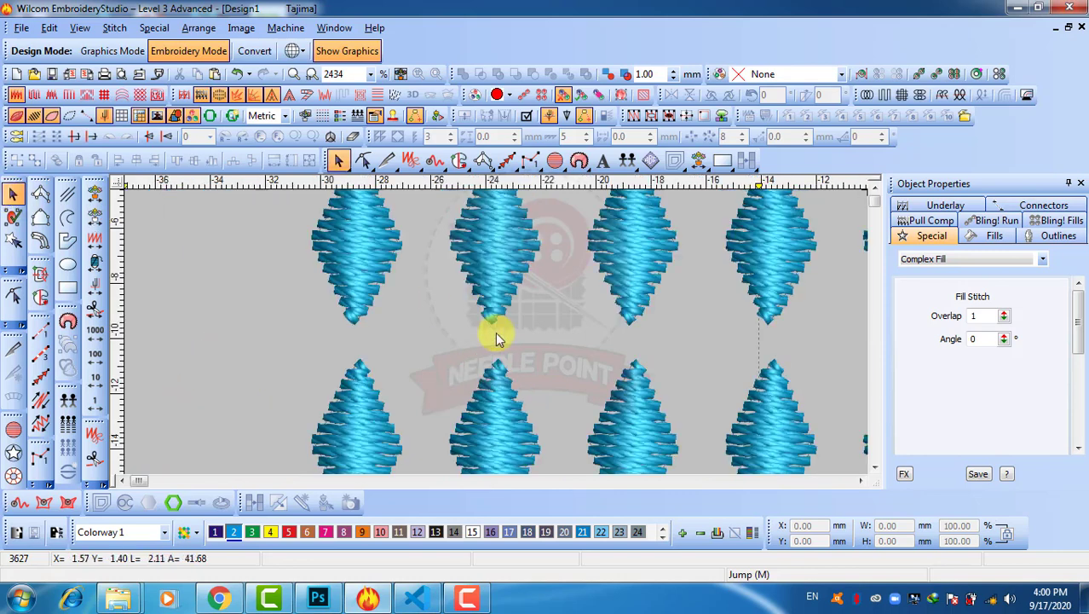
pyautogui.scroll(-3, 499, 339)
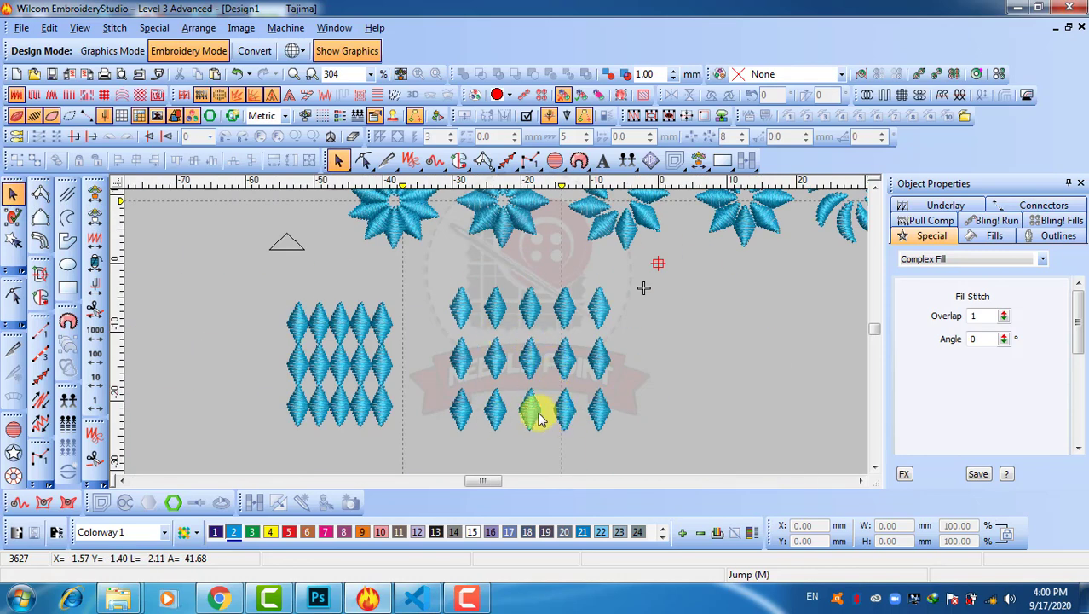
# Copy the bottom-left diamond of the widely spaced array to empty space at about X 2.5 mm, Y -25.5 mm
pyautogui.scroll(1, 498, 338)
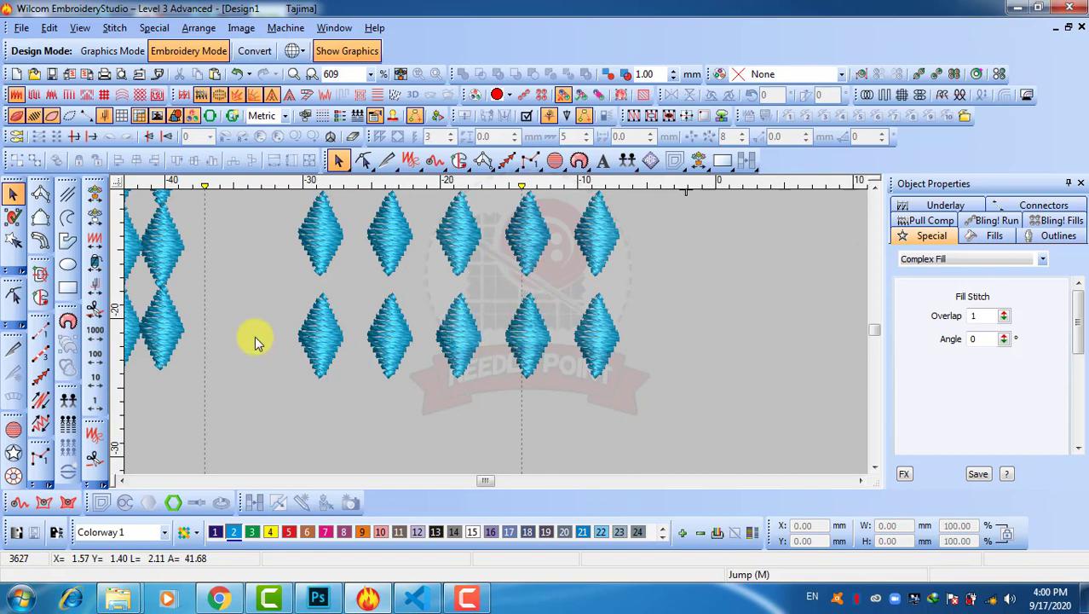
pyautogui.click(317, 332)
pyautogui.scroll(-1, 317, 332)
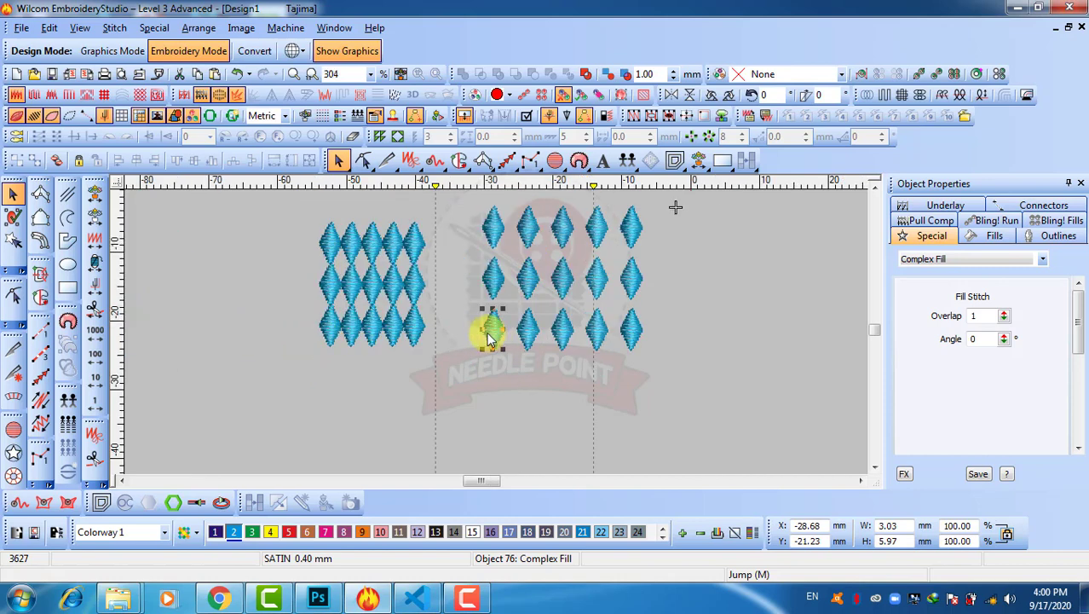
pyautogui.moveTo(490, 339); pyautogui.dragTo(710, 339)
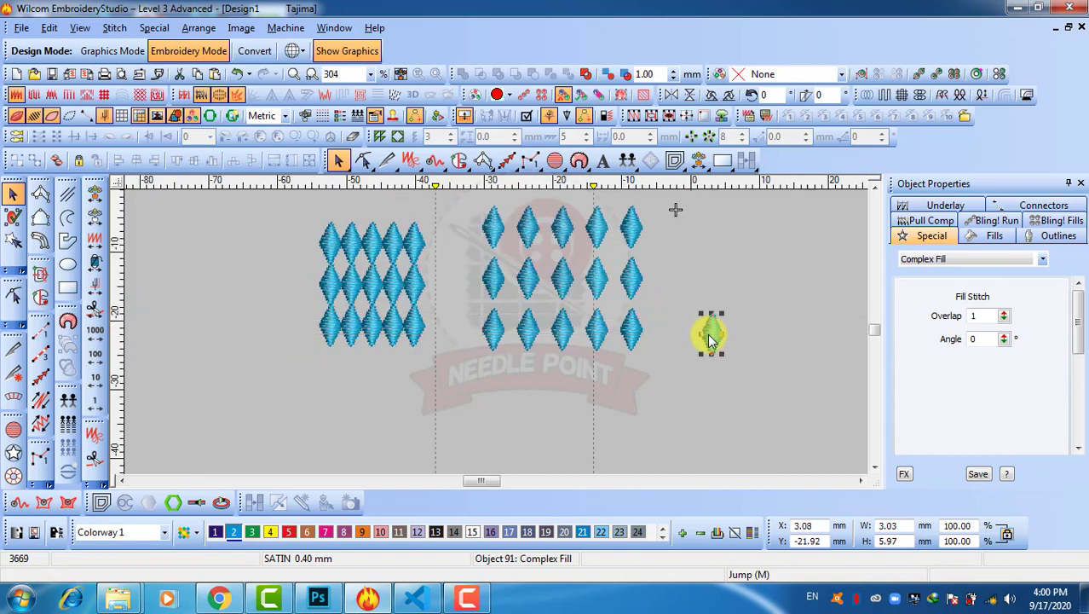
pyautogui.scroll(-2, 710, 339)
pyautogui.scroll(1, 499, 334)
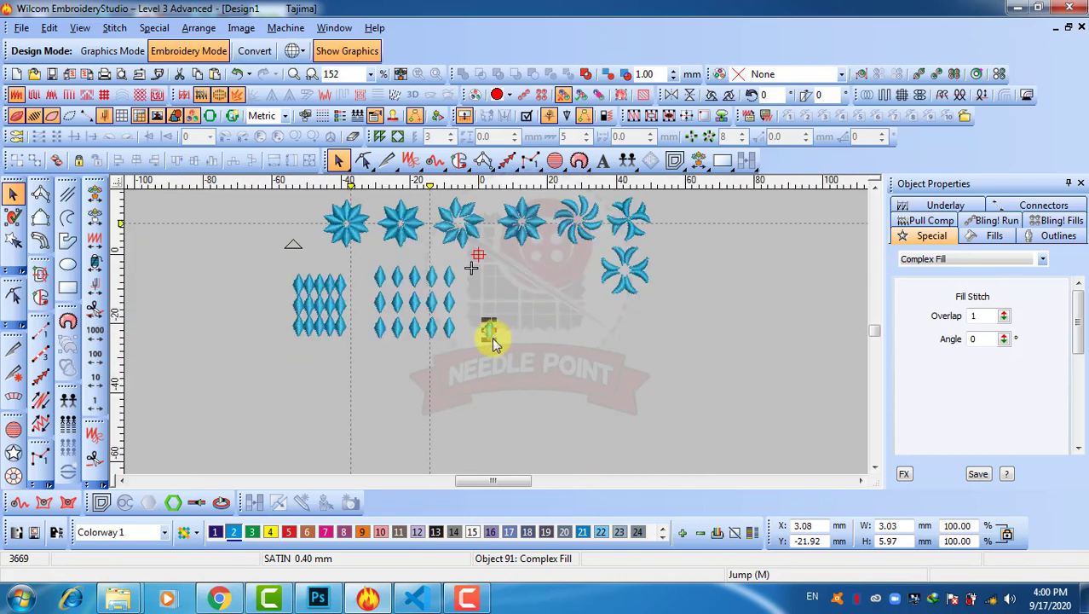
pyautogui.scroll(1, 493, 338)
pyautogui.moveTo(486, 328); pyautogui.dragTo(480, 356)
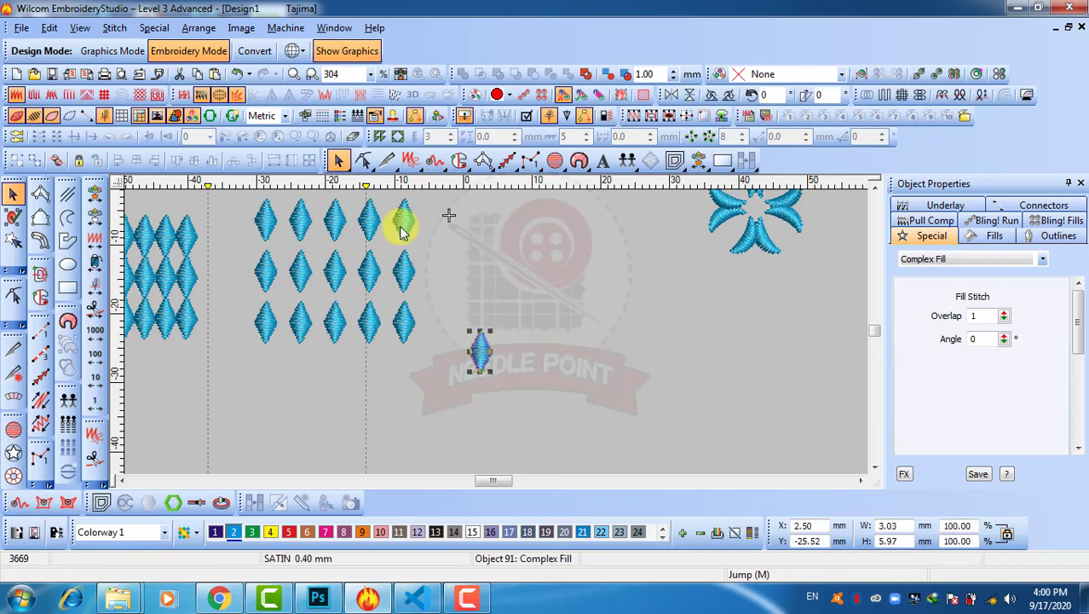
# Try an Array of the copied diamond with 8 mm row spacing and 5 mm column spacing
pyautogui.click(379, 137)
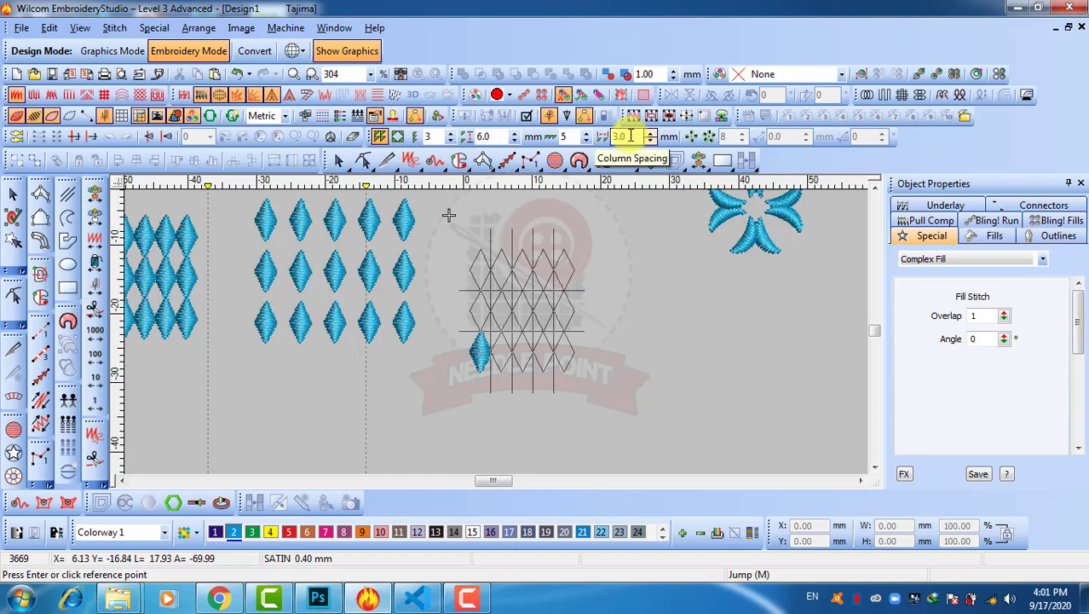
pyautogui.doubleClick(495, 137)
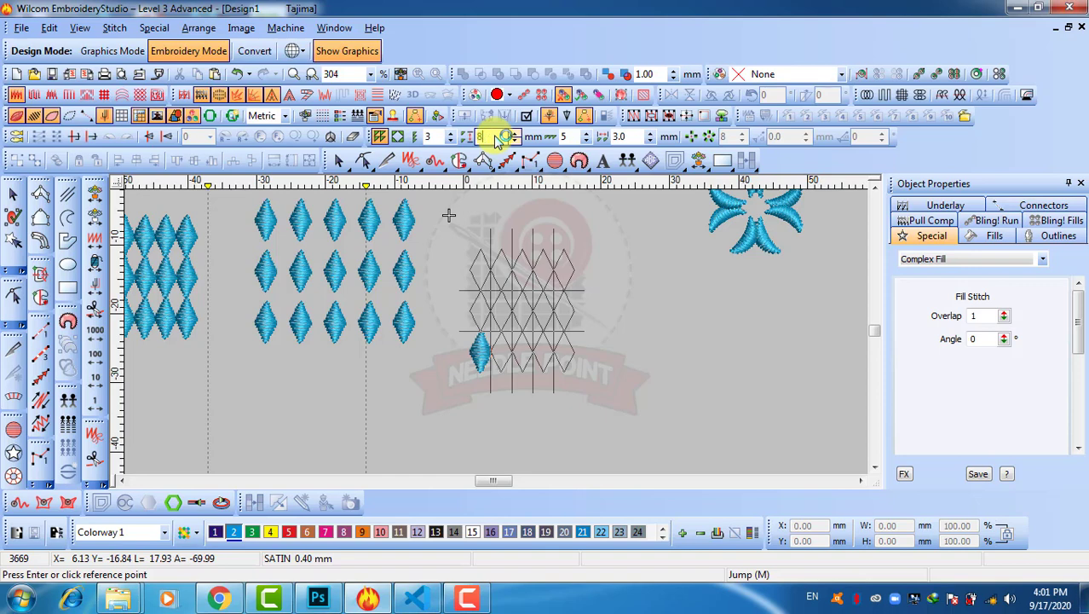
pyautogui.write('8')
pyautogui.click(619, 137)
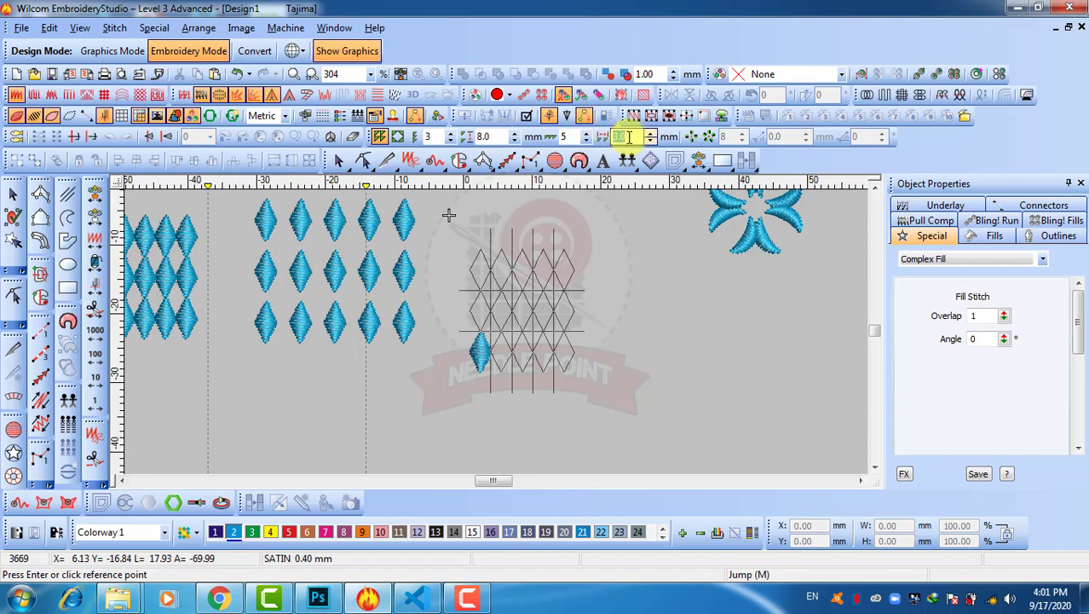
pyautogui.moveTo(613, 136); pyautogui.dragTo(638, 136)
pyautogui.press('Return')
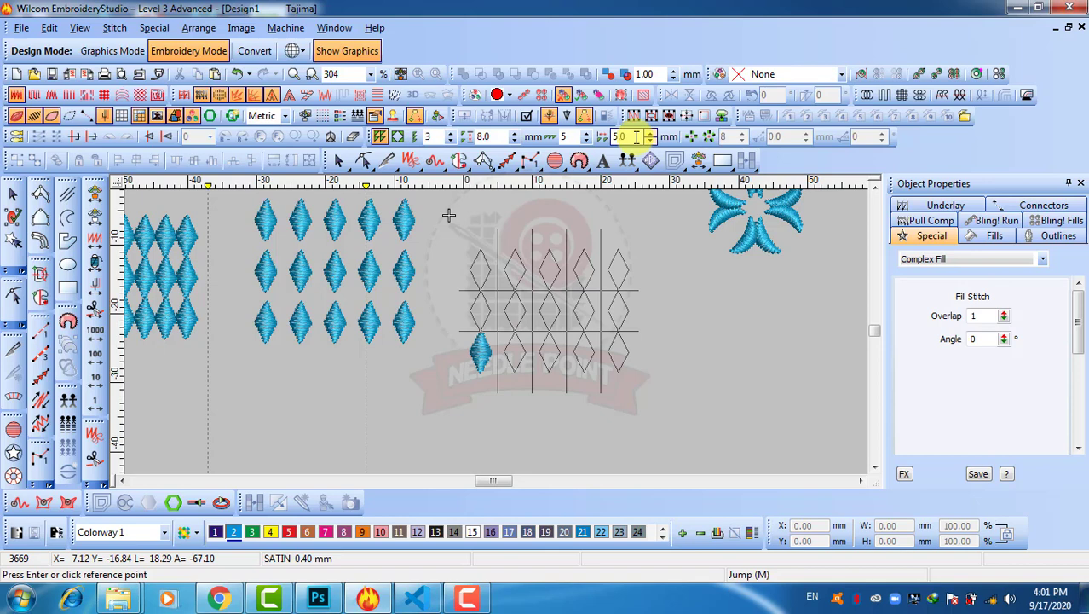
pyautogui.press('Return')
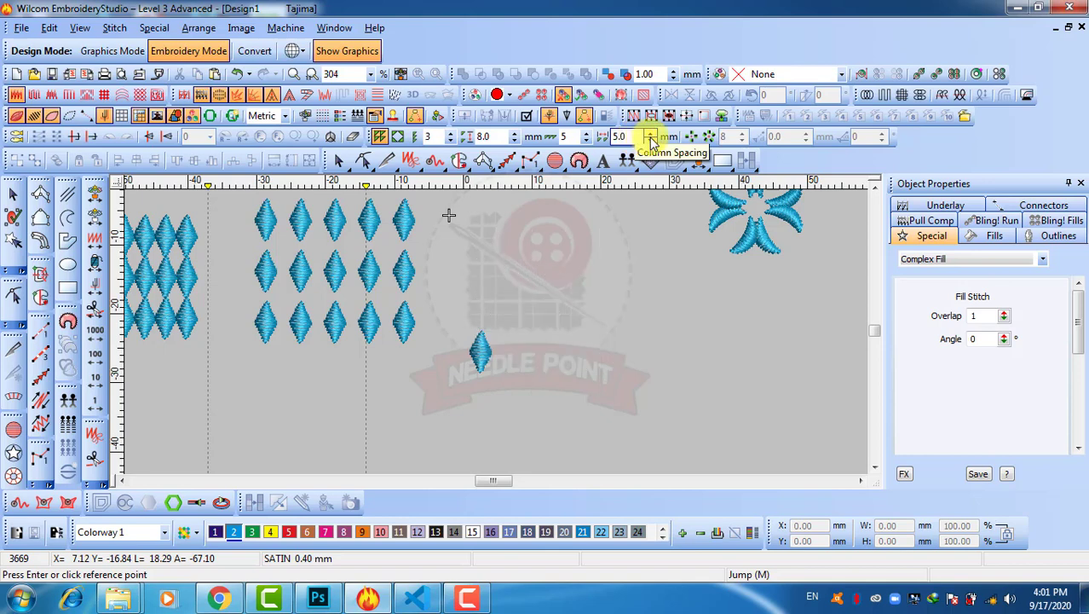
pyautogui.click(626, 159)
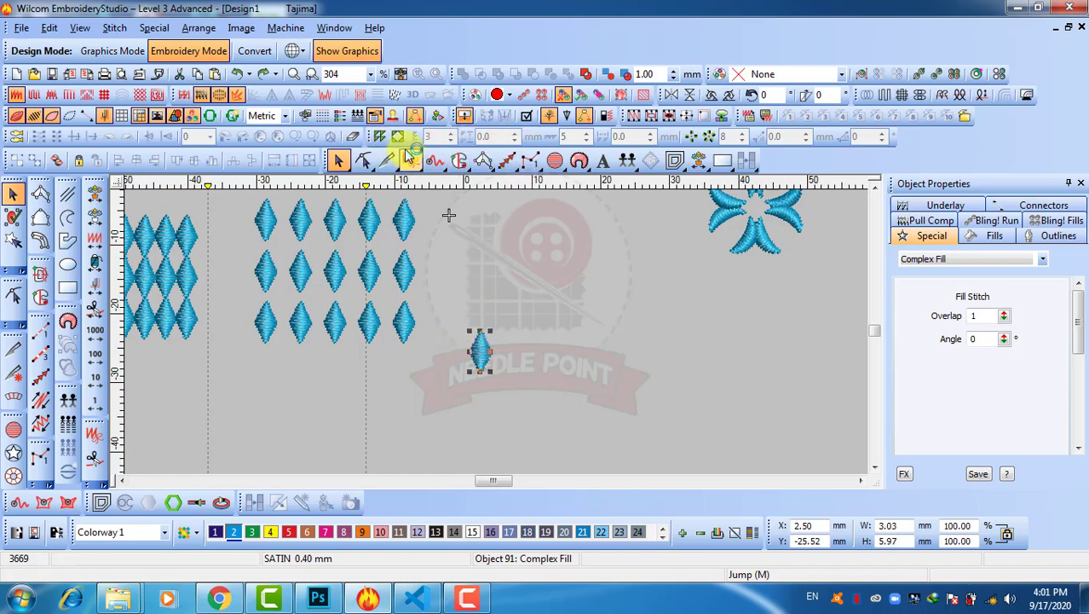
# Start an Array of the copied diamond with 3 rows and 5 columns and set the row spacing to 8 mm
pyautogui.click(378, 137)
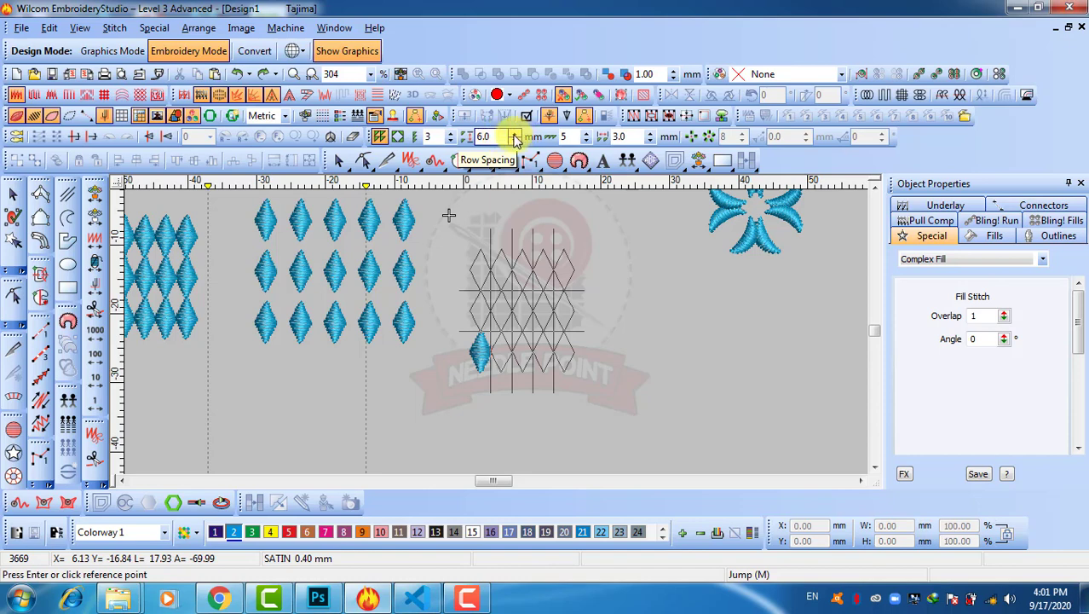
pyautogui.click(515, 133)
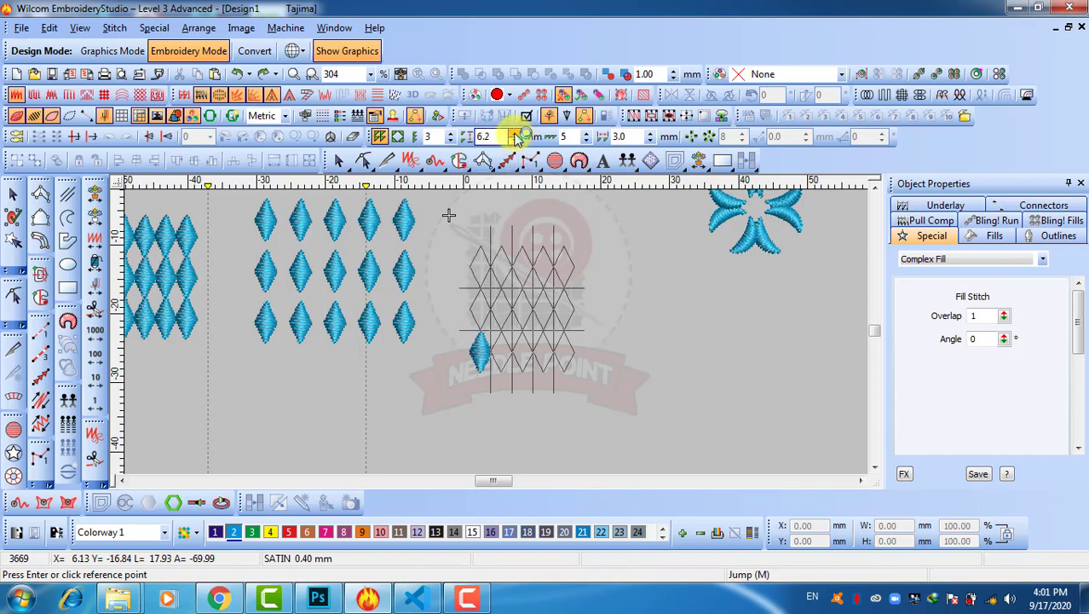
pyautogui.click(514, 134)
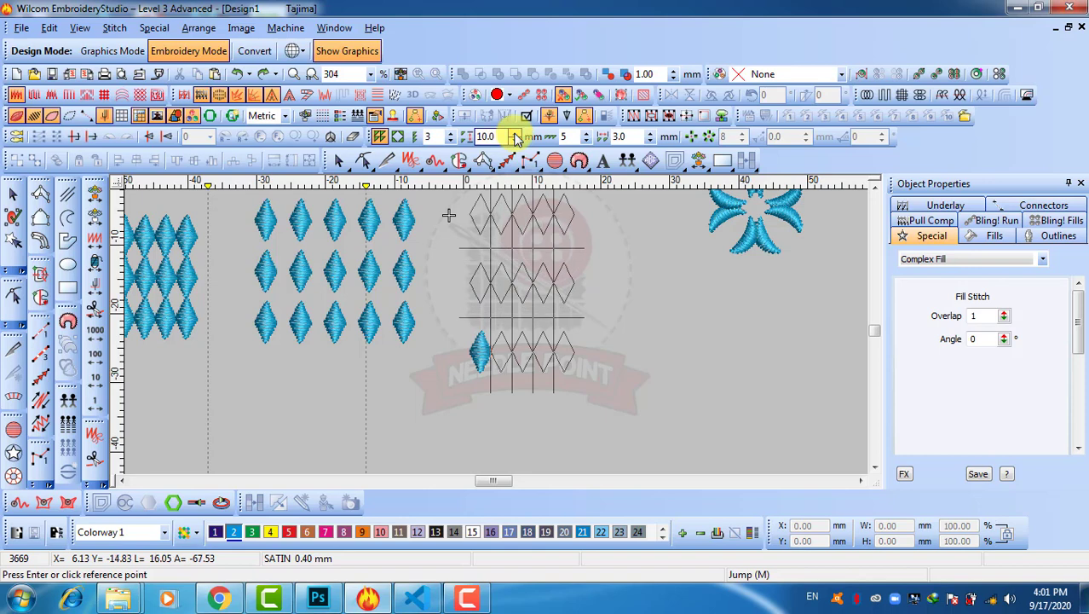
pyautogui.click(515, 140)
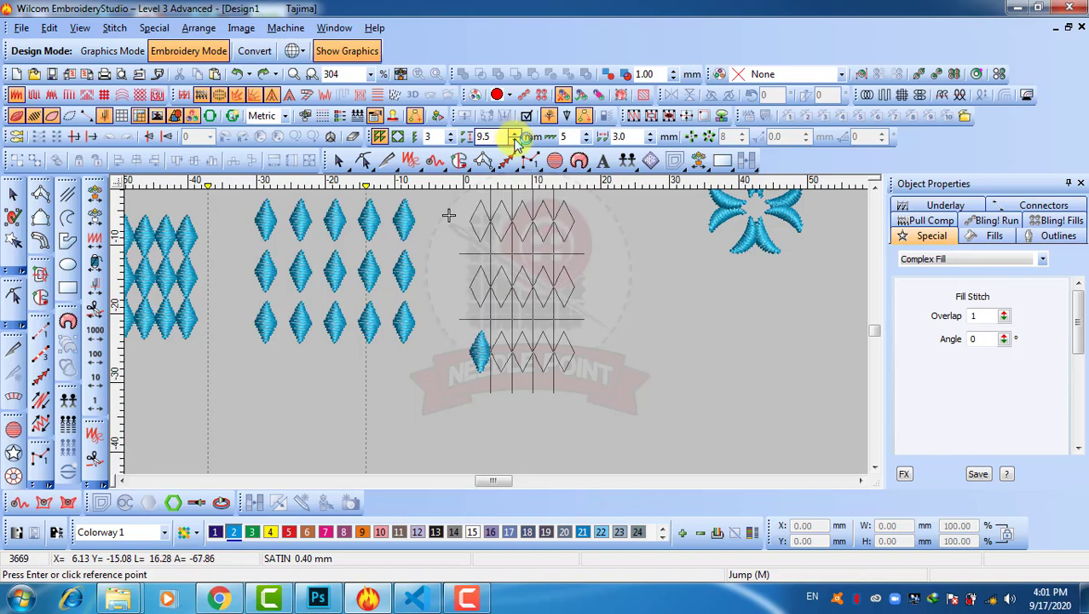
pyautogui.click(515, 140)
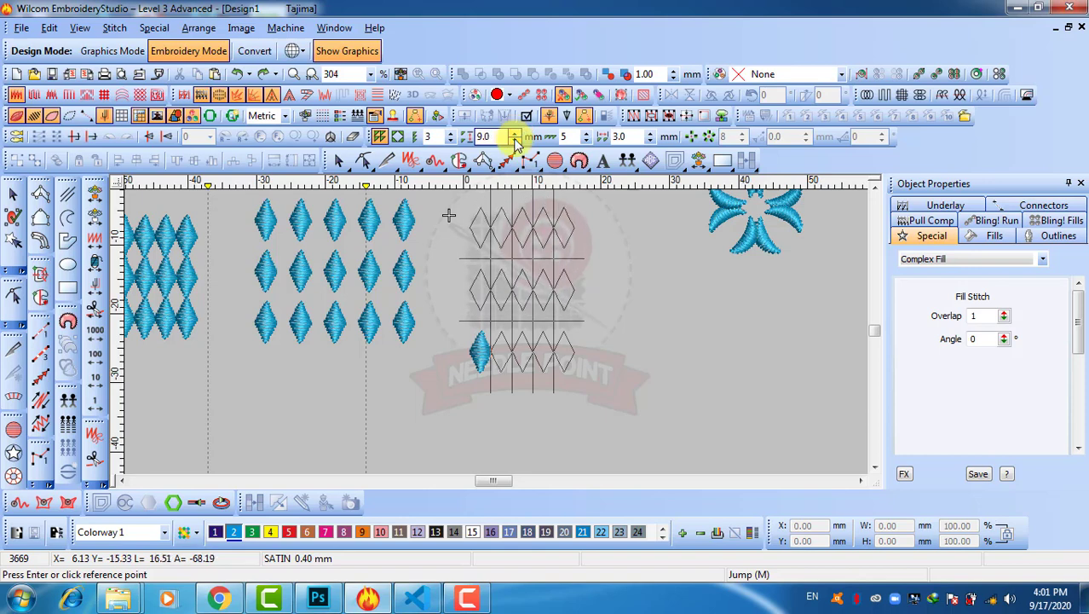
pyautogui.click(515, 140)
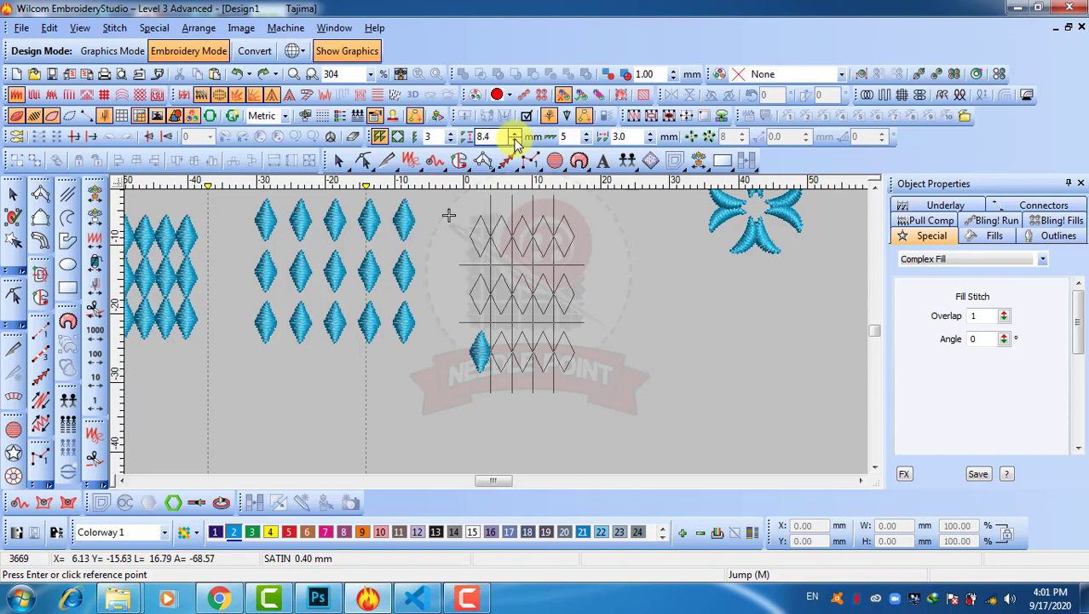
pyautogui.click(514, 140)
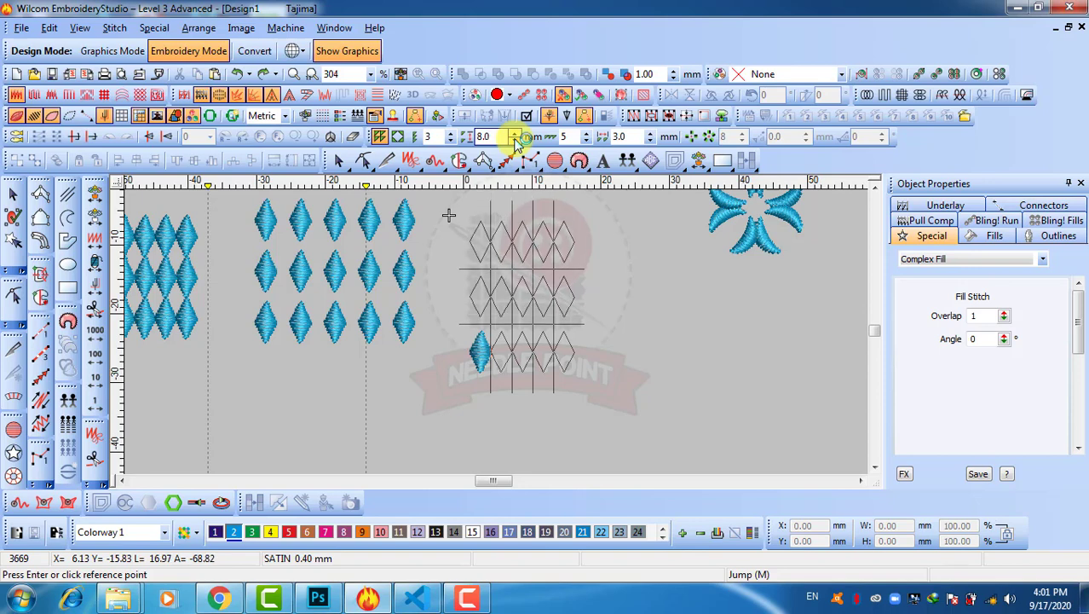
# Set the array's column spacing to 5 mm and generate the diamond array
pyautogui.click(651, 134)
pyautogui.click(651, 135)
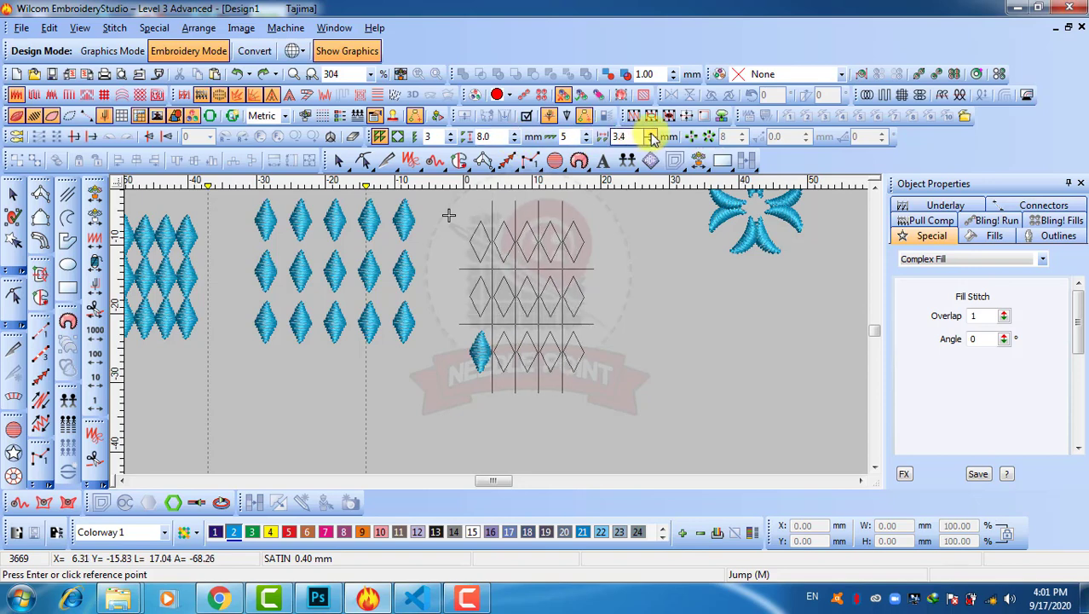
pyautogui.click(651, 135)
pyautogui.click(651, 134)
pyautogui.click(651, 136)
pyautogui.click(651, 135)
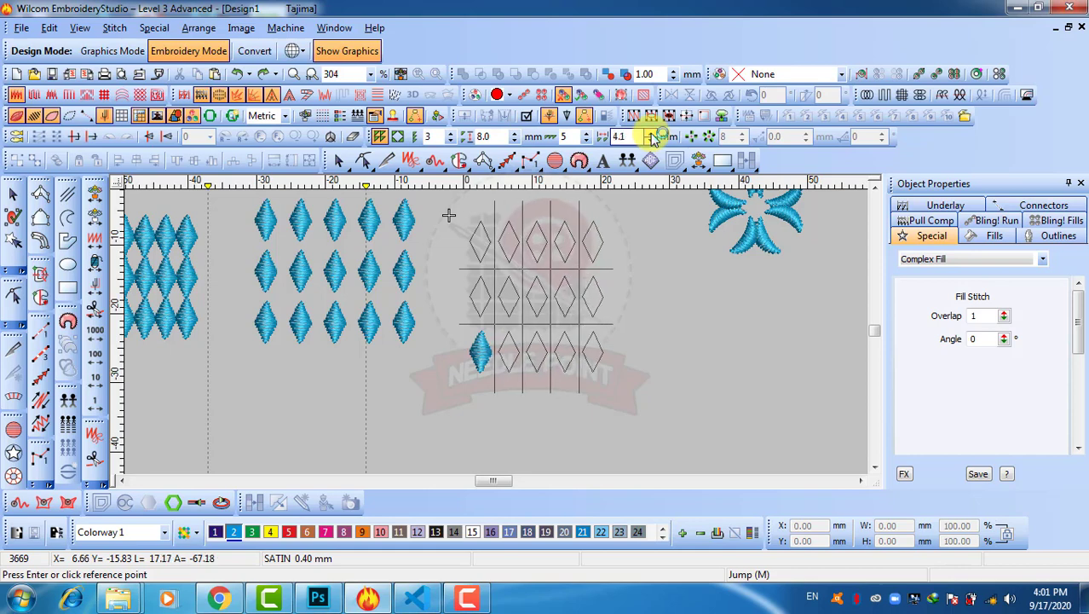
pyautogui.click(651, 136)
pyautogui.click(651, 135)
pyautogui.click(651, 135)
pyautogui.click(652, 136)
pyautogui.click(651, 135)
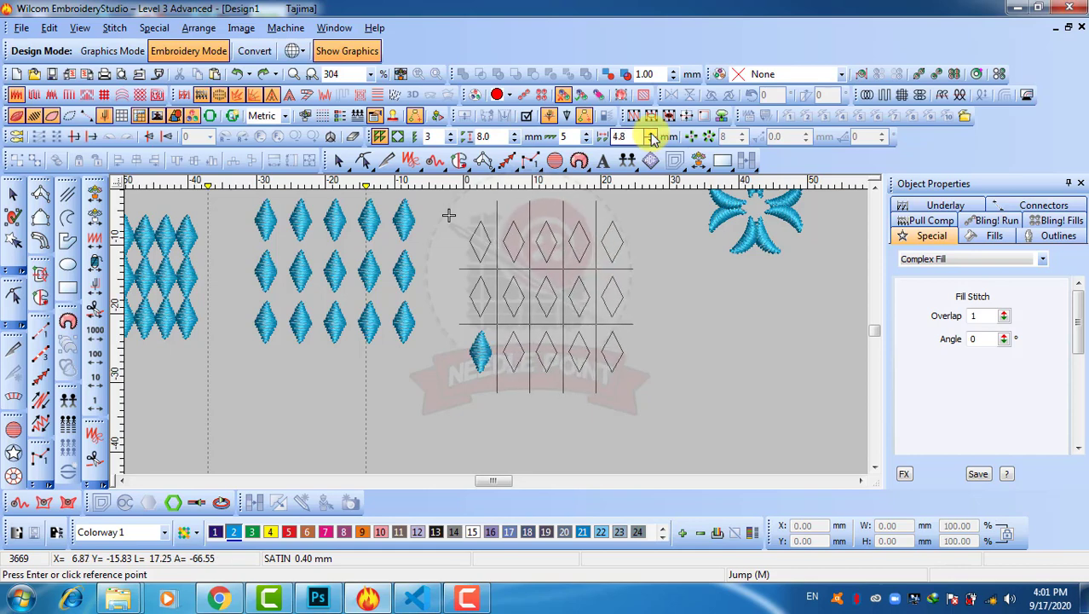
pyautogui.click(651, 135)
pyautogui.click(651, 136)
pyautogui.press('Return')
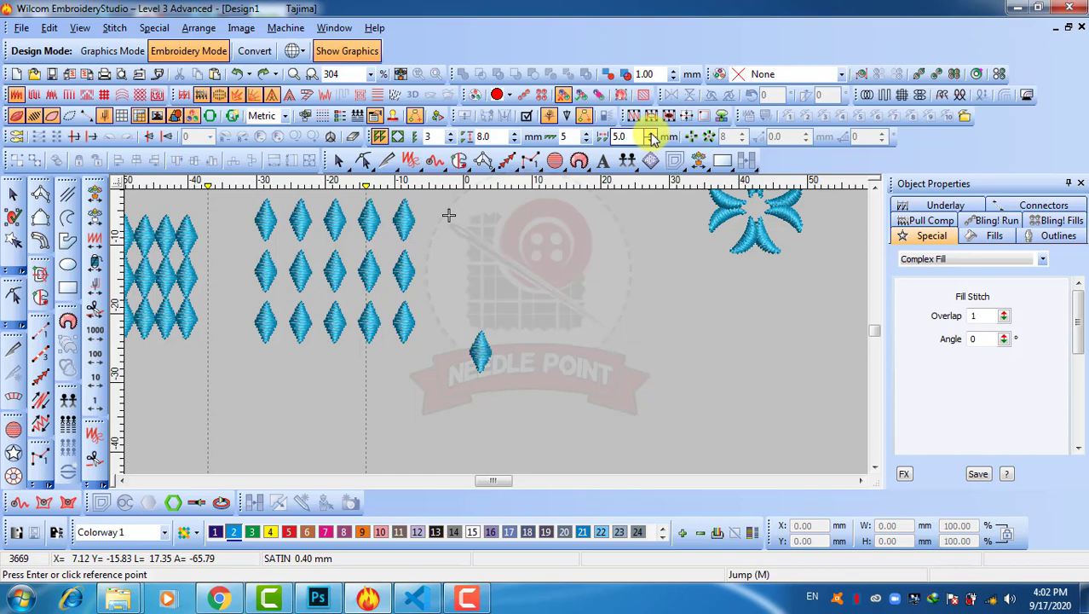
# Place the array of the copied diamond with 3 rows at 8 mm spacing and 5 columns at 5 mm spacing
pyautogui.click(673, 358)
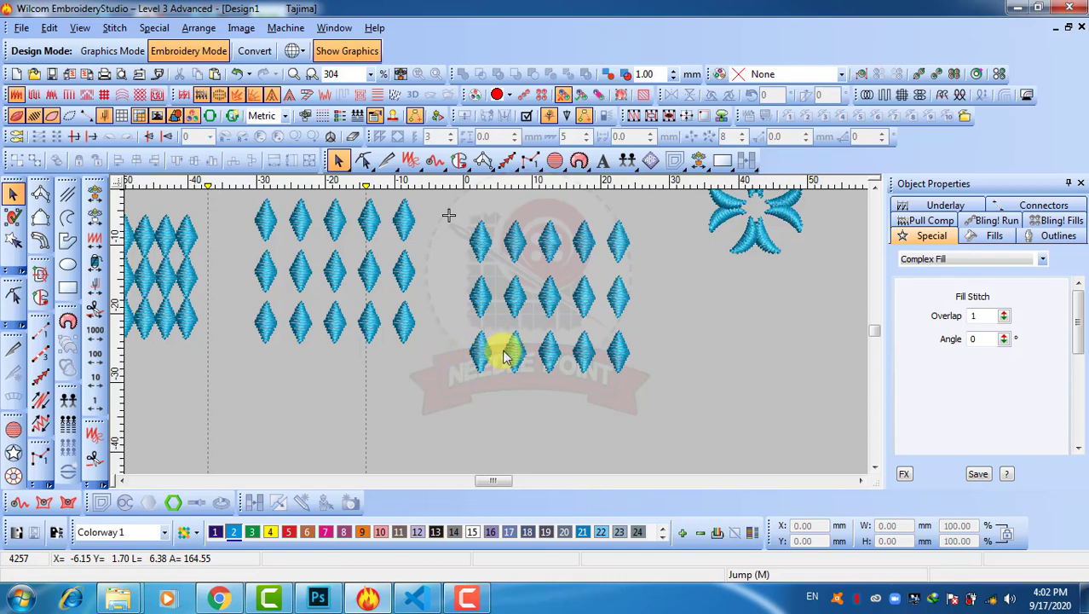
pyautogui.hotkey('shift', 'z')
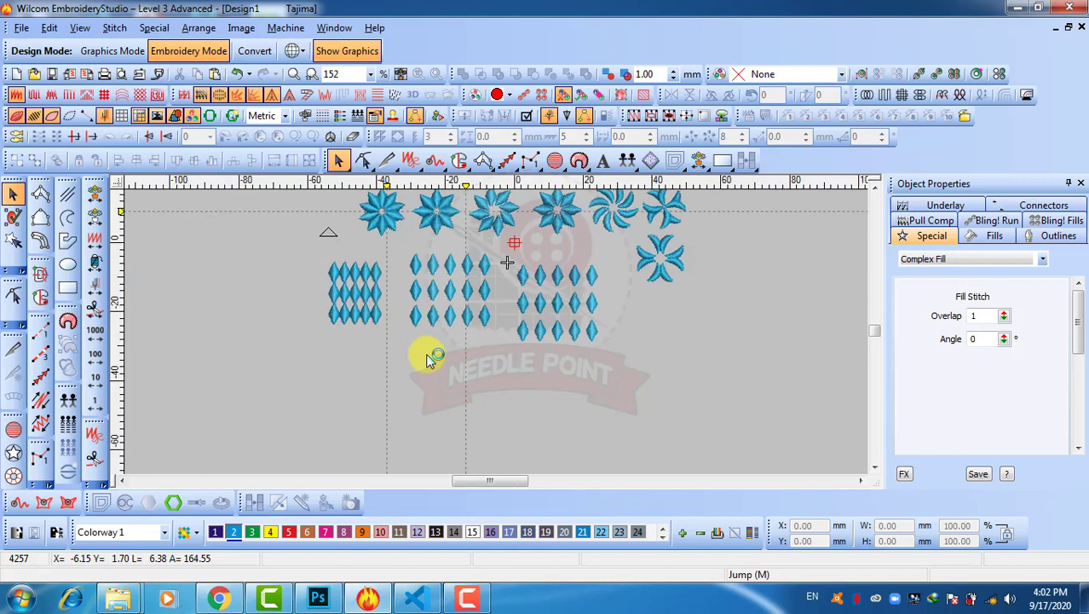
pyautogui.hotkey('shift', 'z')
pyautogui.press('z')
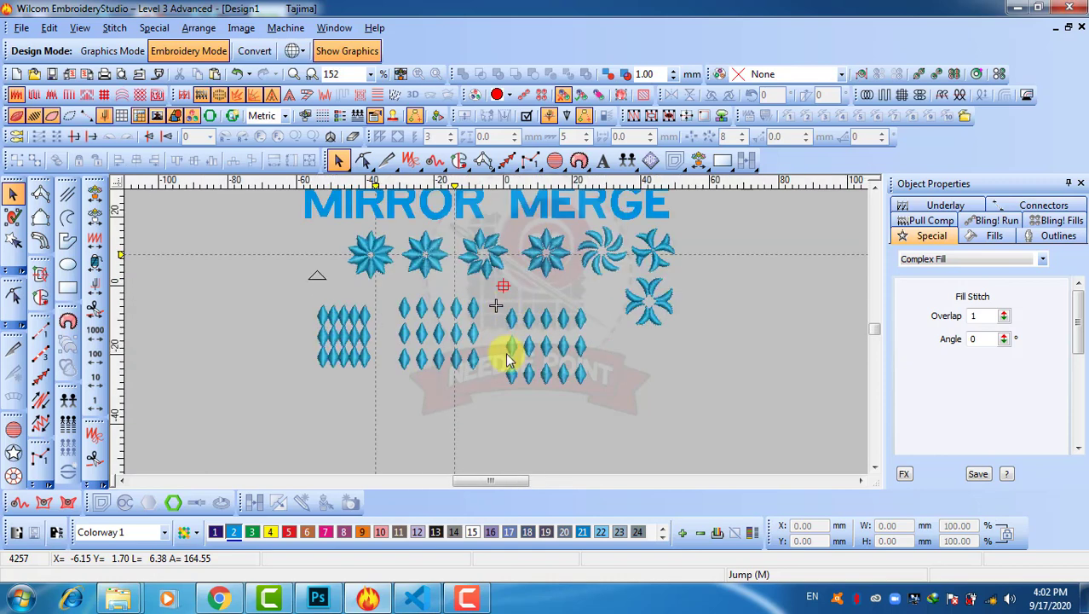
# Copy a diamond from the new array to empty space at about X 32.9 mm, Y -29.9 mm
pyautogui.click(513, 325)
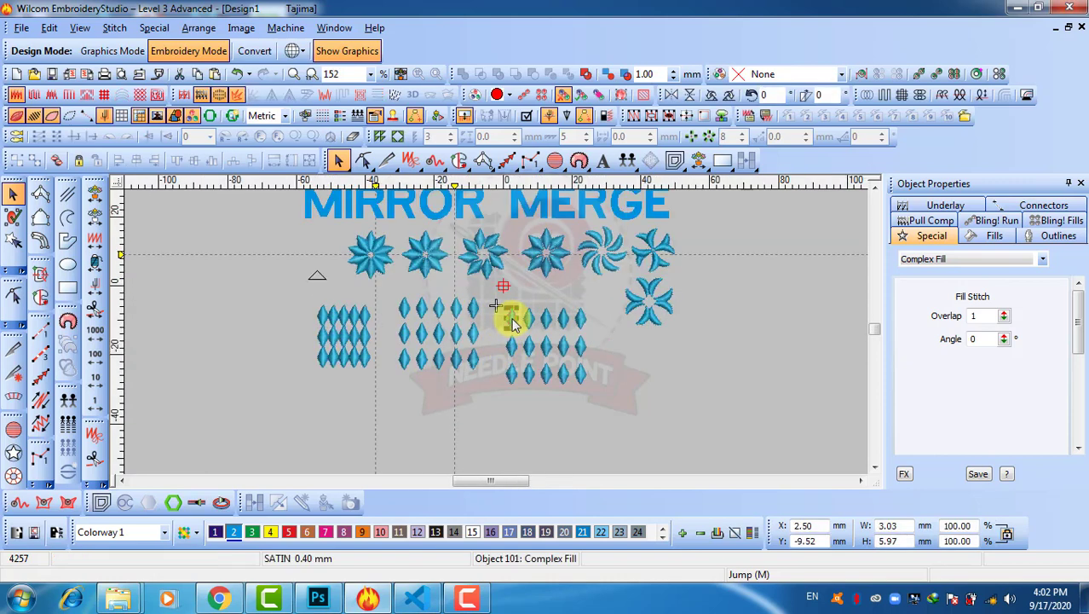
pyautogui.moveTo(509, 341); pyautogui.dragTo(607, 380)
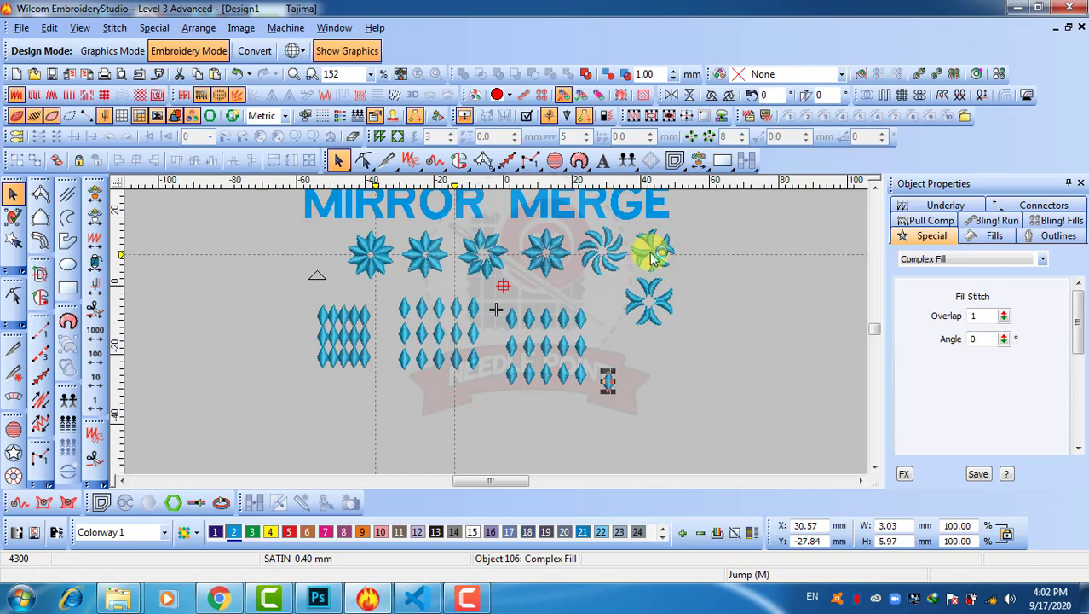
pyautogui.click(546, 239)
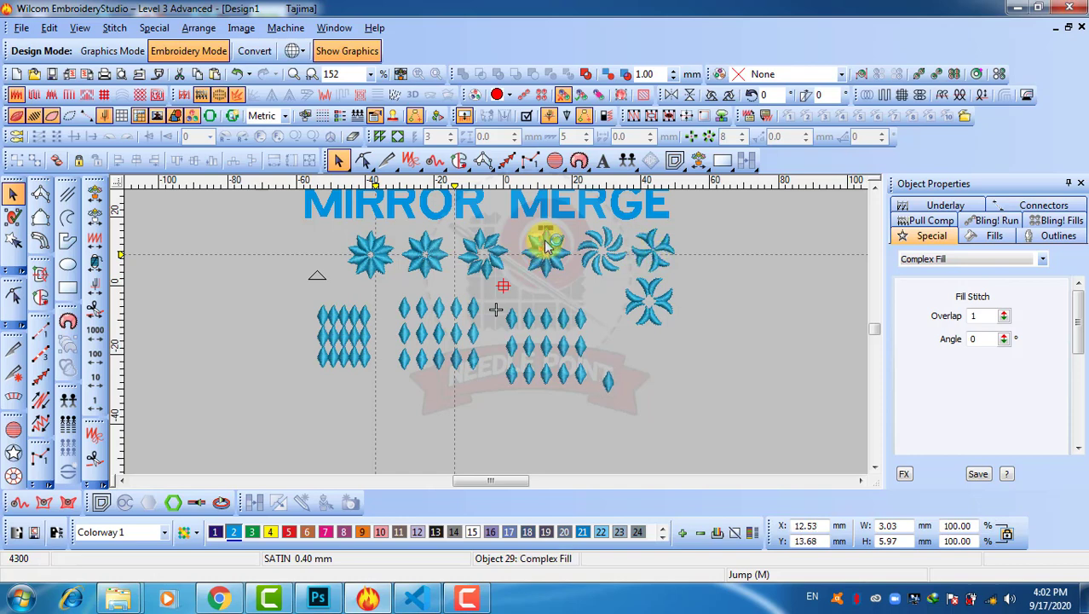
pyautogui.click(573, 229)
pyautogui.moveTo(573, 230); pyautogui.dragTo(524, 287)
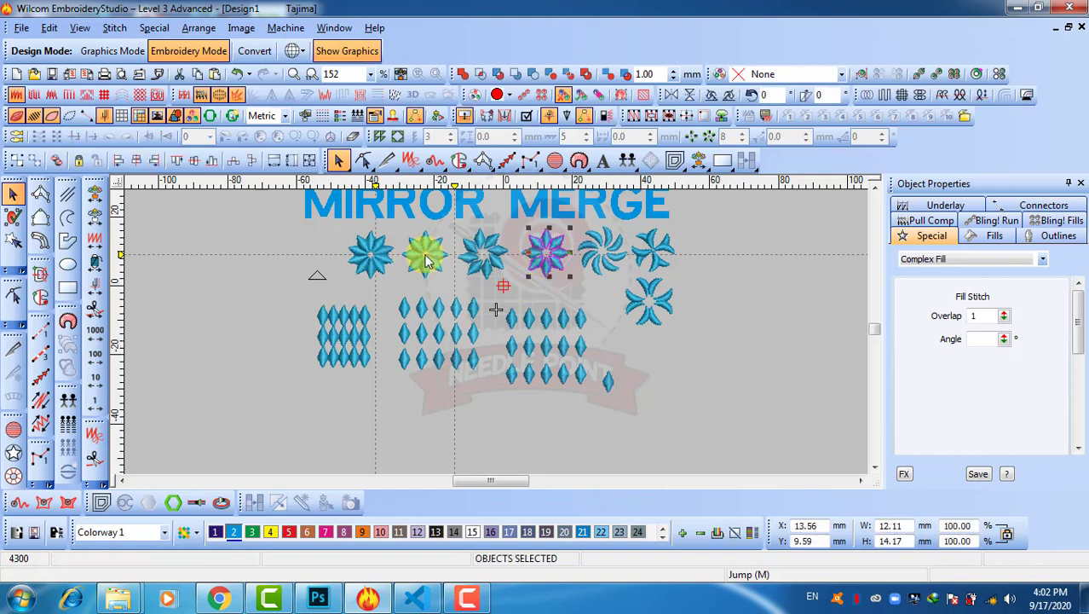
pyautogui.moveTo(611, 382); pyautogui.dragTo(615, 391)
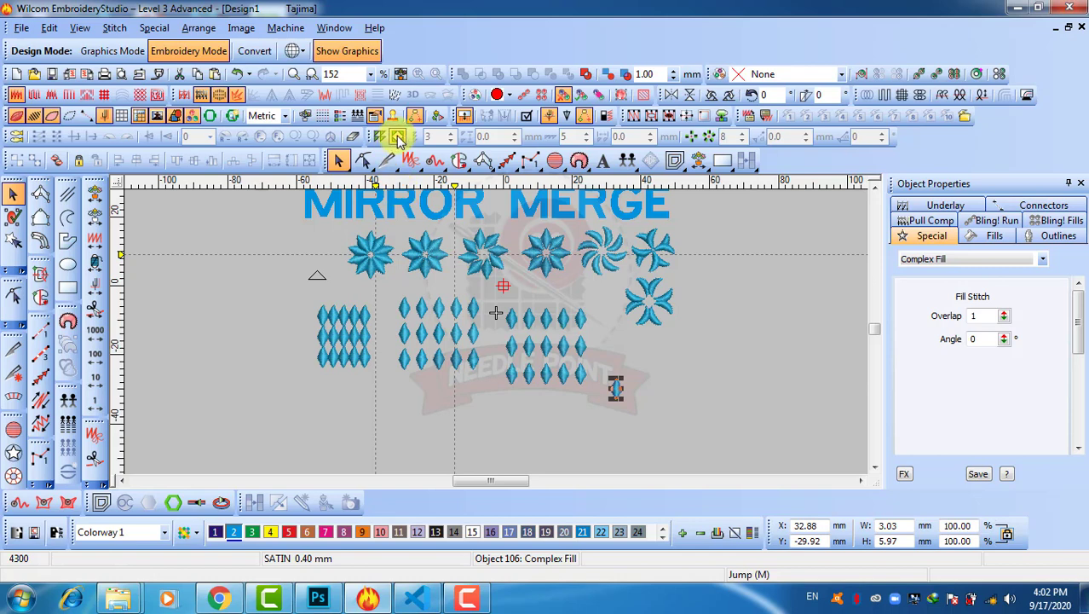
# Generate a Reflect array of the copied diamond with 3 rows and 5 columns, about 21.7 by 19.6 mm overall
pyautogui.click(398, 138)
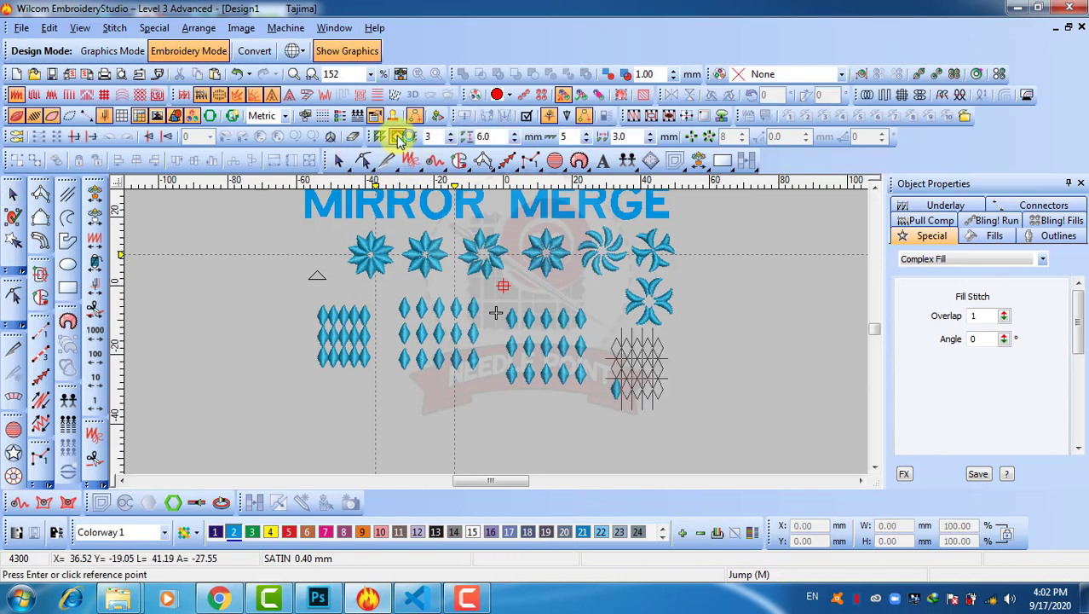
pyautogui.click(615, 366)
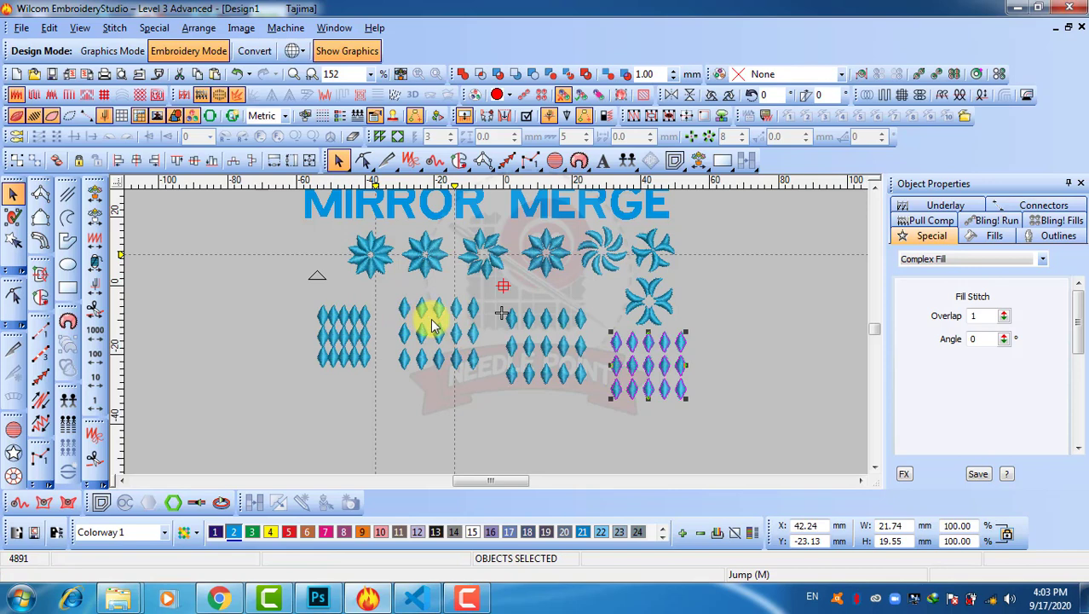
pyautogui.click(433, 401)
# Move the three earlier diamond arrays together straight down by about 25 mm, leaving the reflected array in place
pyautogui.hotkey('shift', 'z')
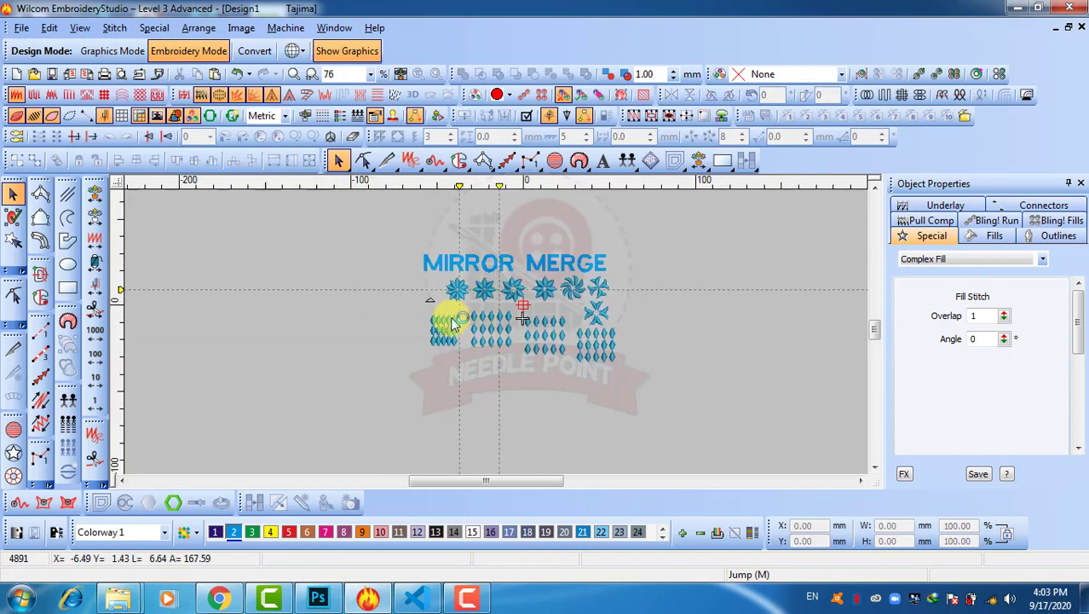
pyautogui.press('z')
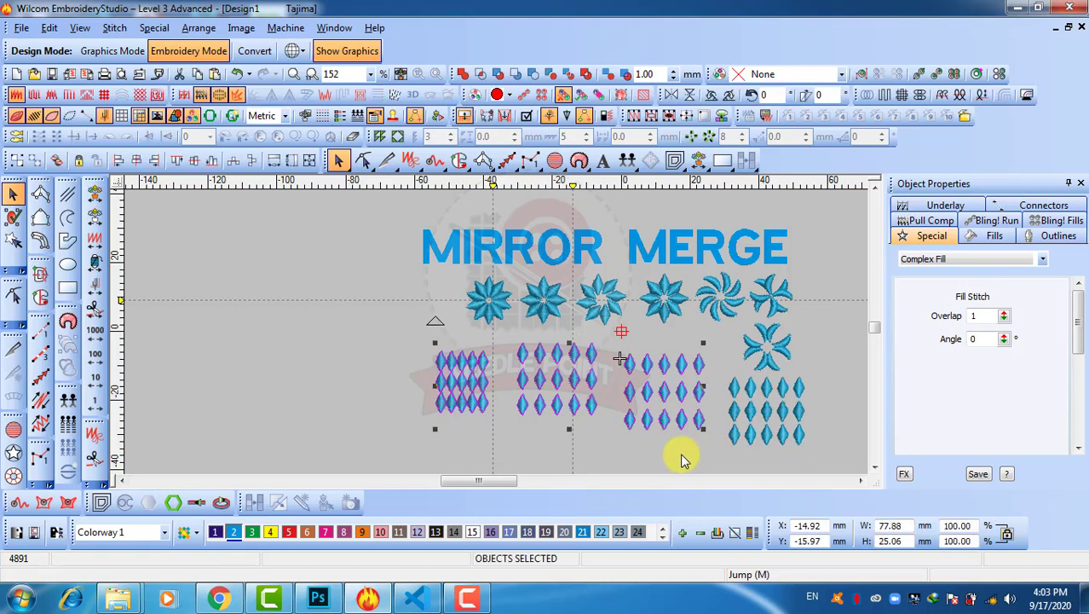
pyautogui.press('Down')
pyautogui.press('Down')
pyautogui.press('Down')
pyautogui.press('Down')
pyautogui.press('Down')
pyautogui.press('Down')
pyautogui.press('Down')
pyautogui.press('Down')
pyautogui.press('Down')
pyautogui.press('Down')
pyautogui.press('Down')
pyautogui.press('Down')
pyautogui.press('Down')
pyautogui.press('Down')
pyautogui.press('Down')
pyautogui.press('Down')
pyautogui.press('Down')
pyautogui.press('Down')
pyautogui.press('Down')
pyautogui.press('Down')
pyautogui.press('Down')
pyautogui.press('Down')
pyautogui.press('Down')
pyautogui.press('Down')
pyautogui.press('Down')
pyautogui.press('Down')
pyautogui.press('Down')
pyautogui.press('Down')
pyautogui.press('Down')
pyautogui.press('Down')
pyautogui.press('Down')
pyautogui.press('Down')
pyautogui.press('Down')
pyautogui.press('Down')
pyautogui.press('Down')
pyautogui.press('Down')
pyautogui.press('Down')
pyautogui.press('Down')
pyautogui.press('Down')
pyautogui.press('Down')
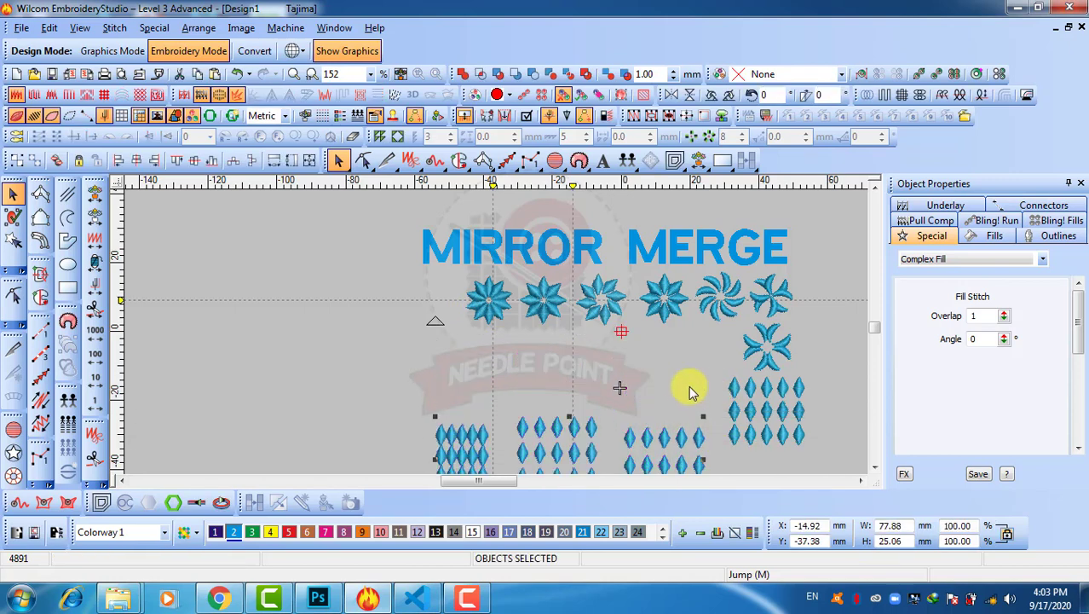
pyautogui.press('Down')
pyautogui.press('Down')
pyautogui.press('Down')
pyautogui.press('Down')
pyautogui.press('Down')
pyautogui.press('Down')
pyautogui.press('Down')
pyautogui.press('Down')
pyautogui.press('Down')
pyautogui.press('Down')
pyautogui.click(652, 375)
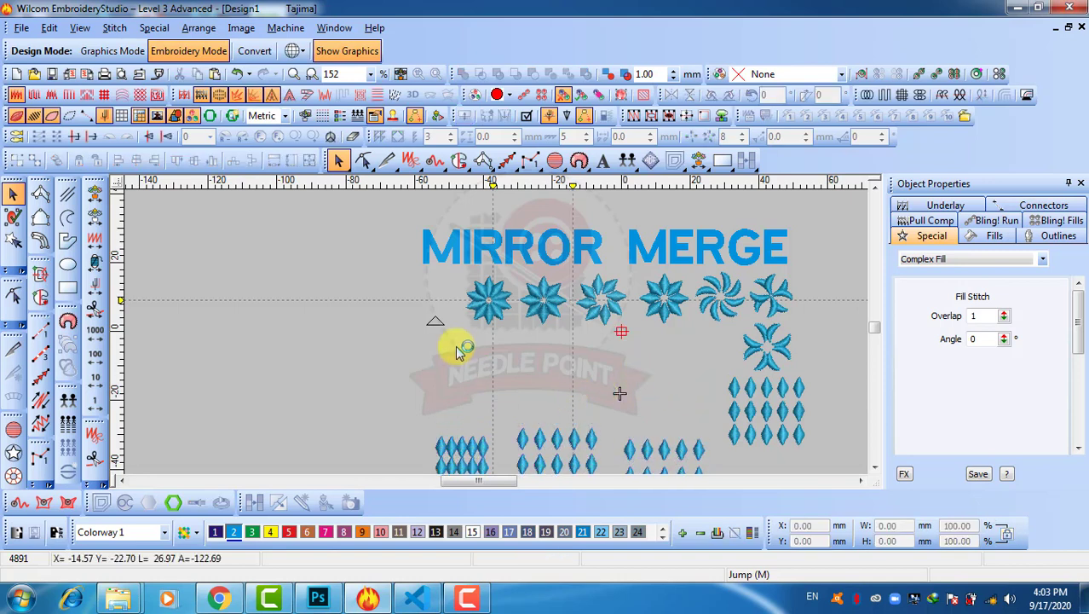
# Move the small triangle outline down to about X -47 mm, Y -22.6 mm, just above the dense diamond array
pyautogui.click(435, 331)
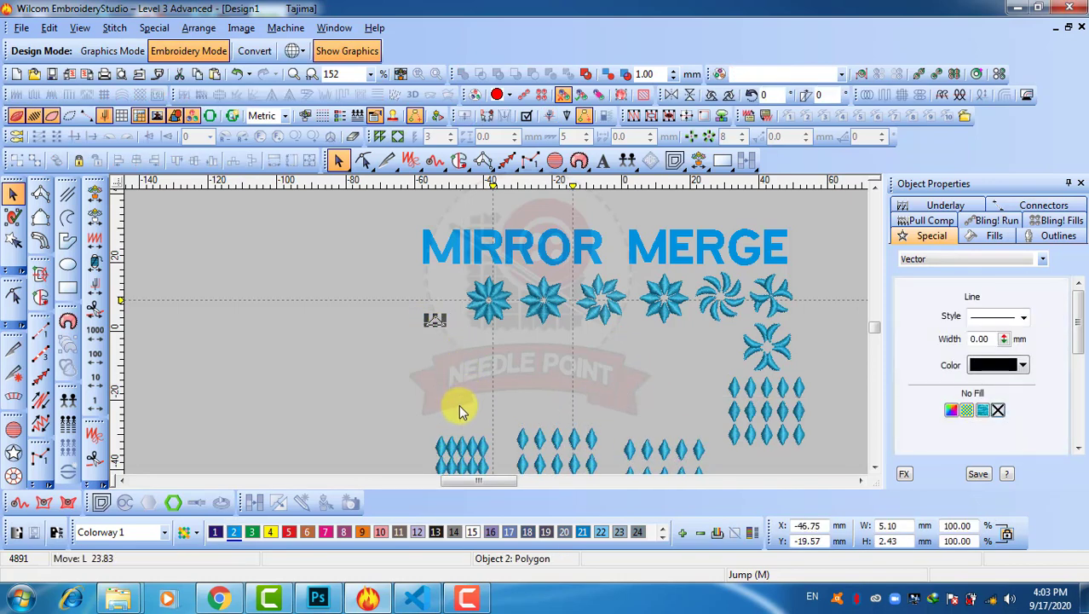
pyautogui.scroll(2, 462, 414)
pyautogui.scroll(2, 501, 328)
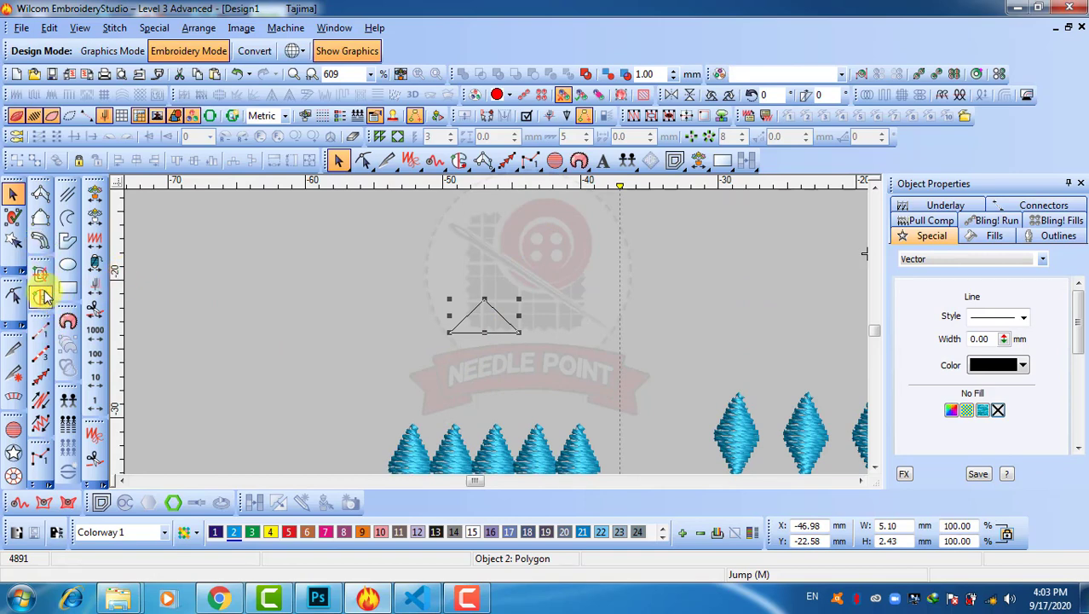
# Create a satin Complex Fill from the triangle outline with a vertical 90° stitch angle
pyautogui.click(40, 297)
pyautogui.click(487, 283)
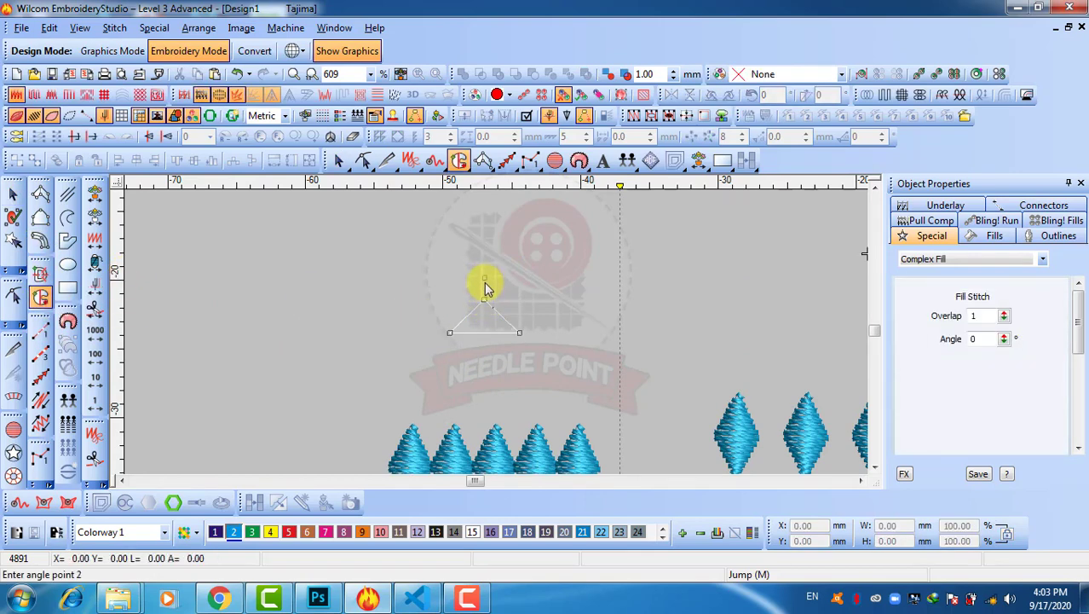
pyautogui.click(487, 370)
pyautogui.press('Escape')
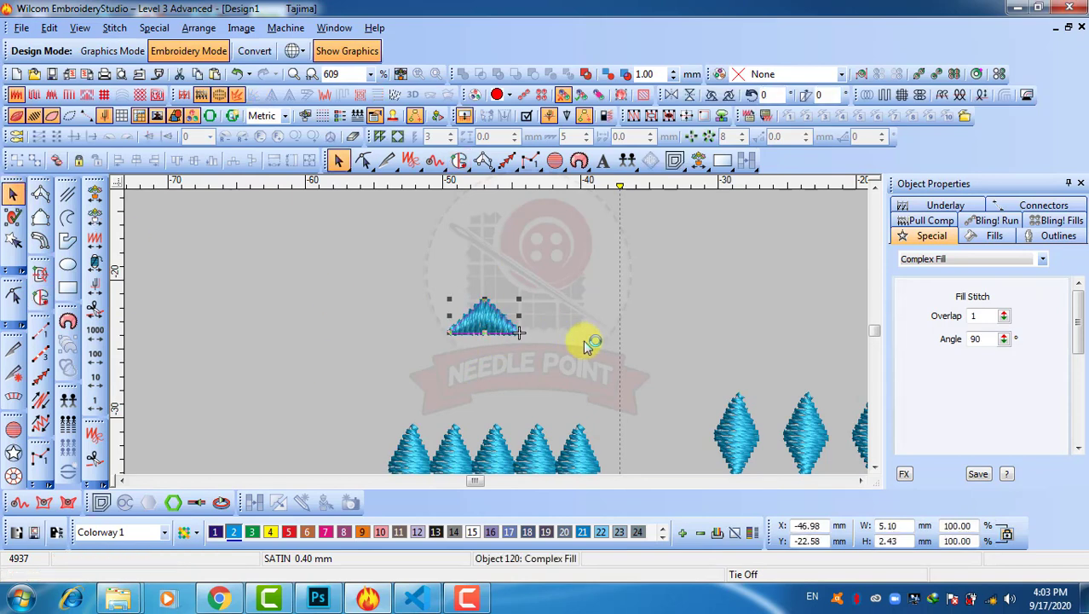
# Try a Reflect array of the filled triangle with 3 rows and 5 columns
pyautogui.scroll(-2, 450, 309)
pyautogui.scroll(-1, 456, 302)
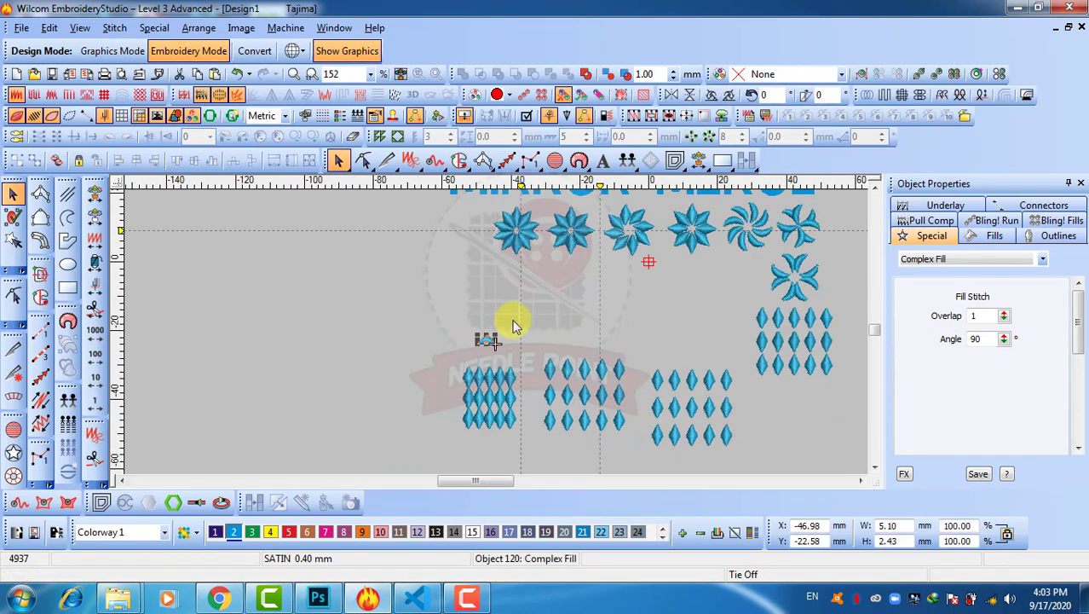
pyautogui.scroll(1, 514, 323)
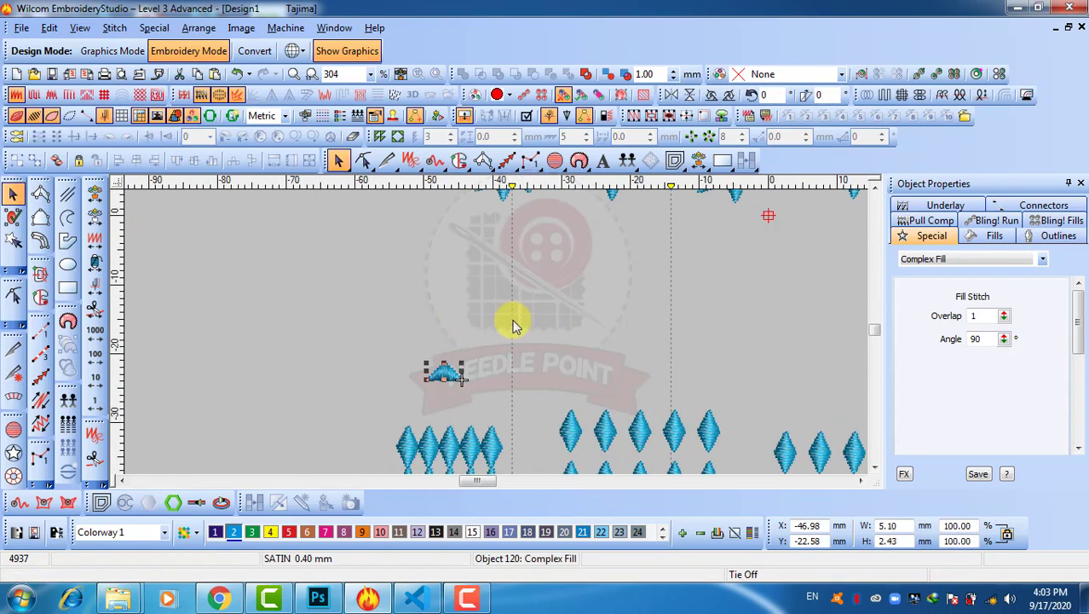
pyautogui.click(398, 139)
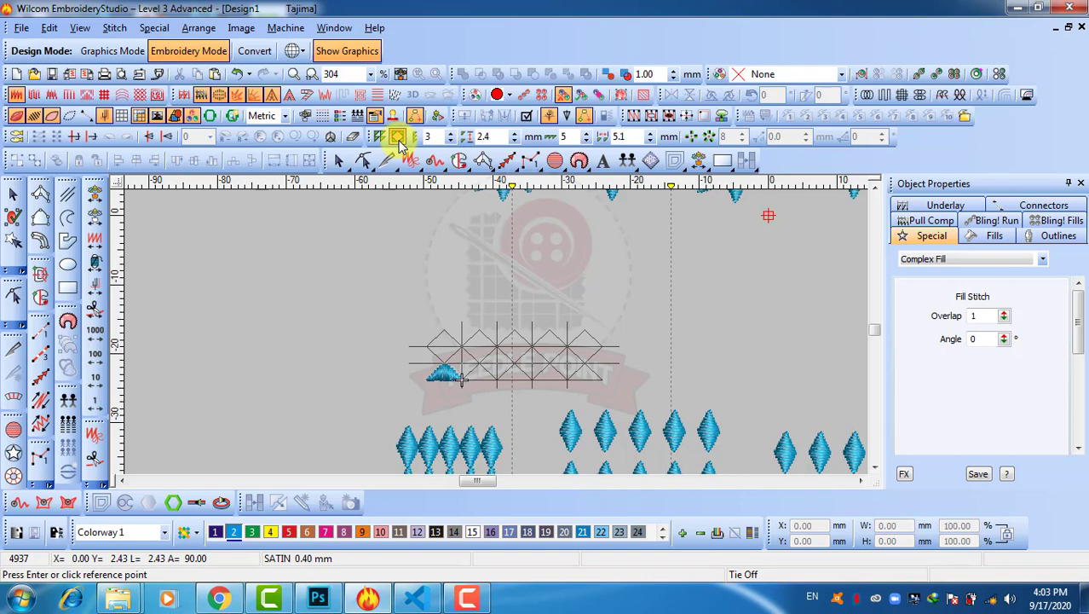
pyautogui.click(465, 365)
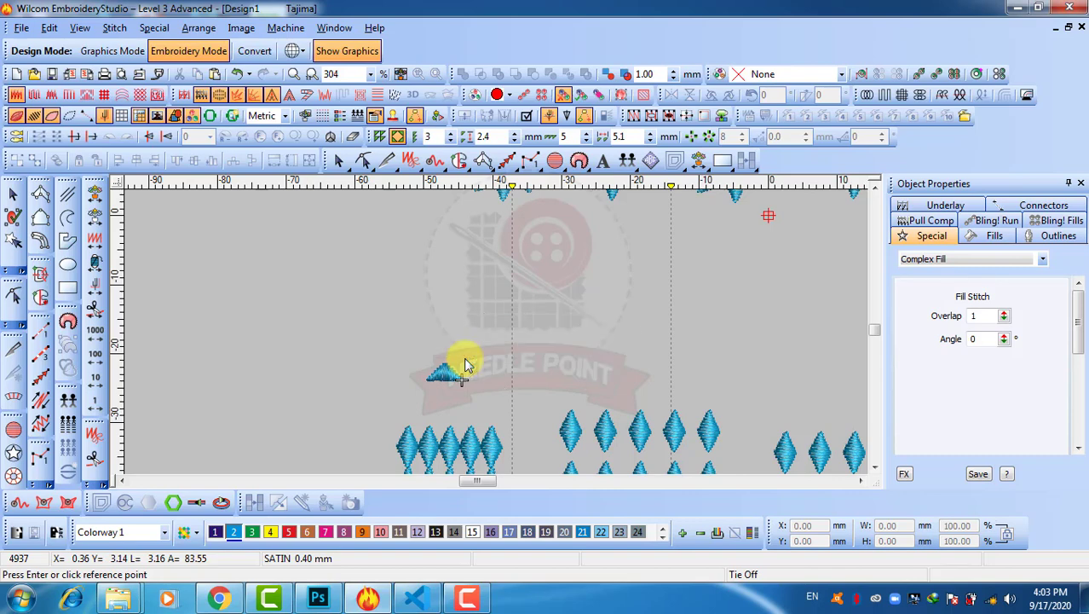
pyautogui.press('Escape')
pyautogui.scroll(-2, 522, 369)
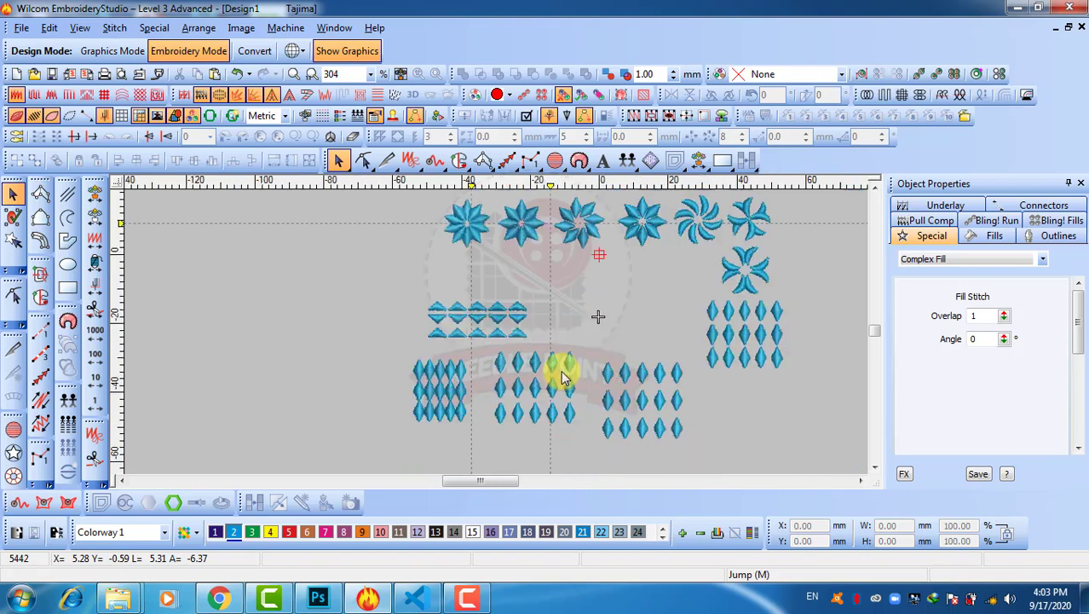
# Compare the triangle array's alternating rows with the diamond arrays and undo the triangle array
pyautogui.scroll(1, 564, 375)
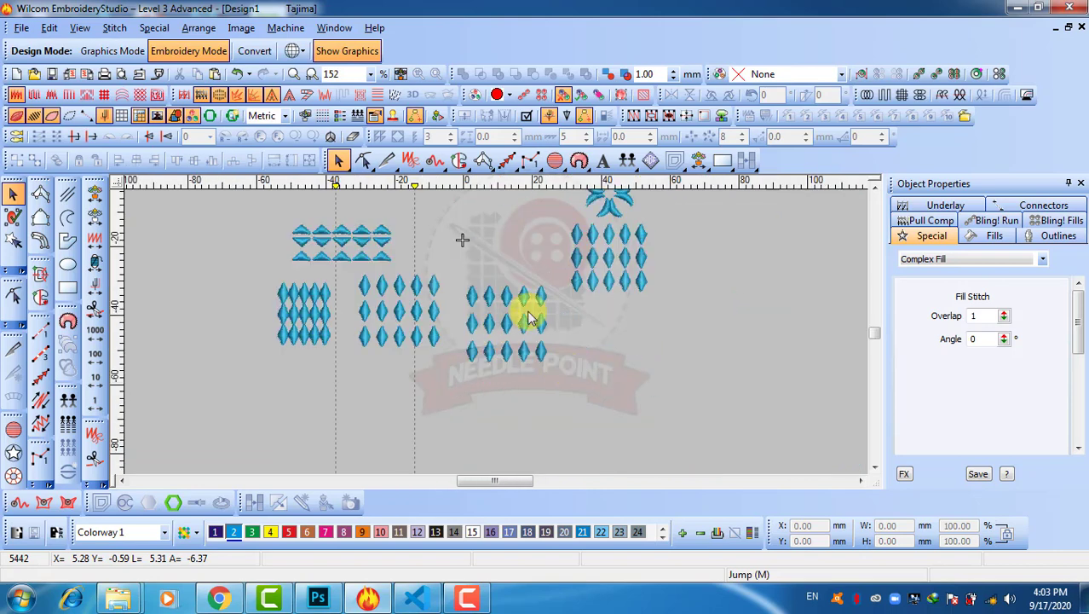
pyautogui.moveTo(562, 223); pyautogui.dragTo(691, 309)
pyautogui.click(723, 278)
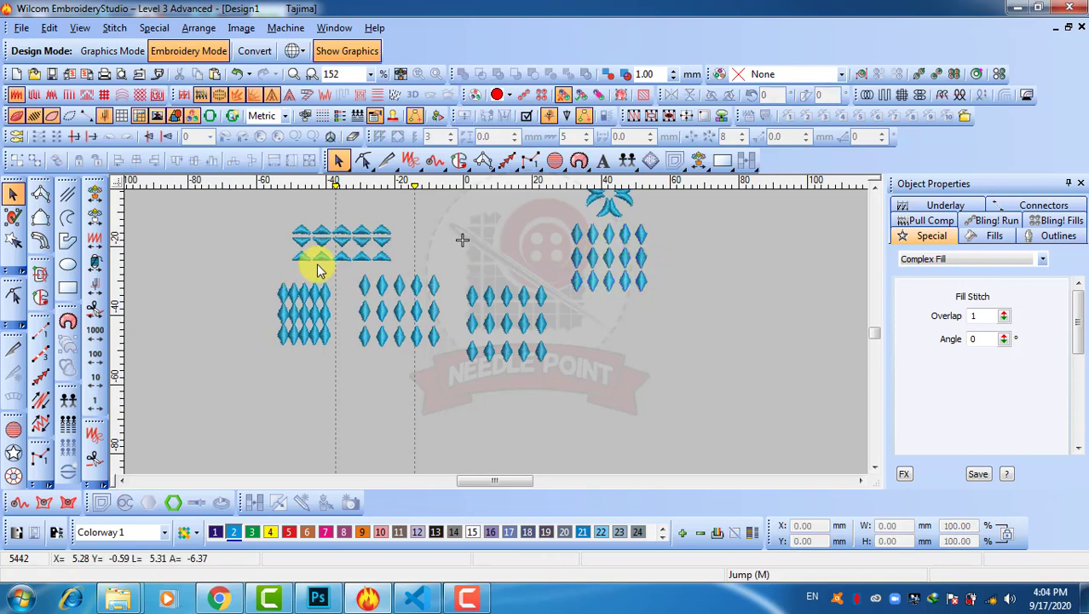
pyautogui.press('z')
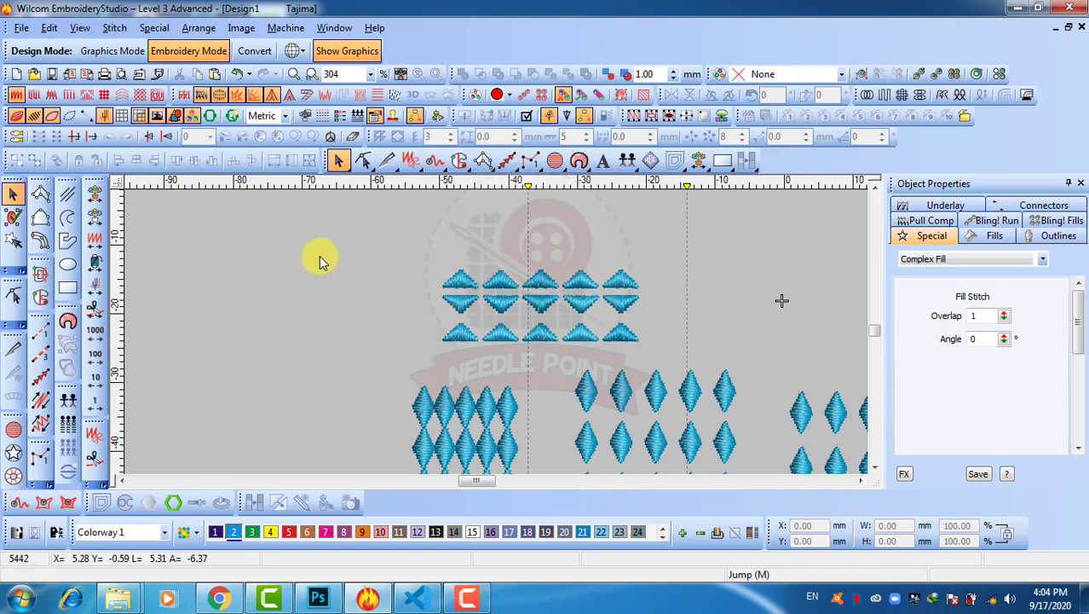
pyautogui.click(461, 339)
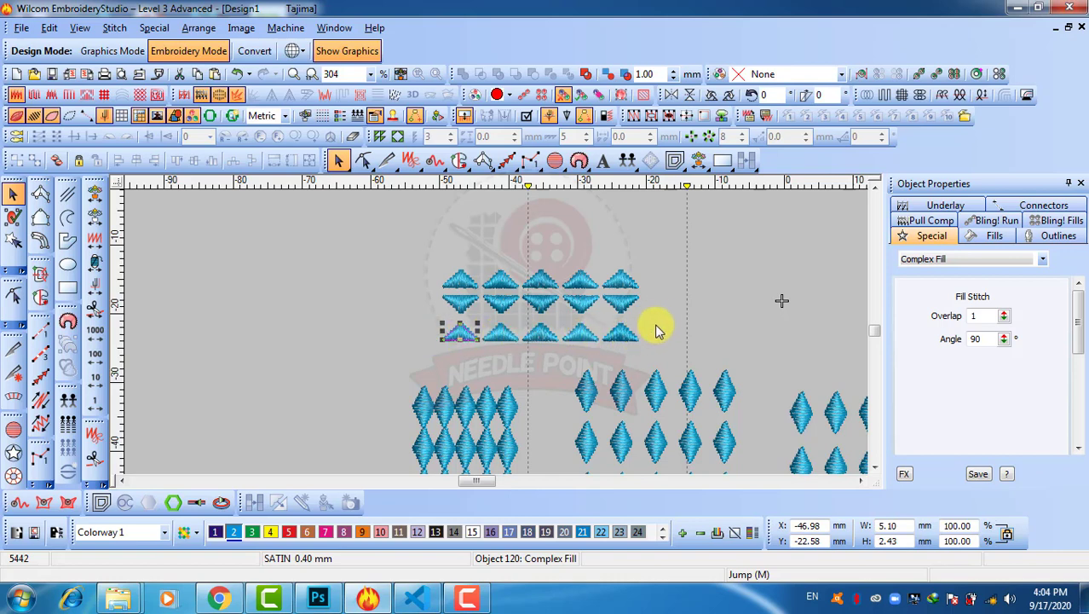
pyautogui.moveTo(616, 314); pyautogui.dragTo(389, 365)
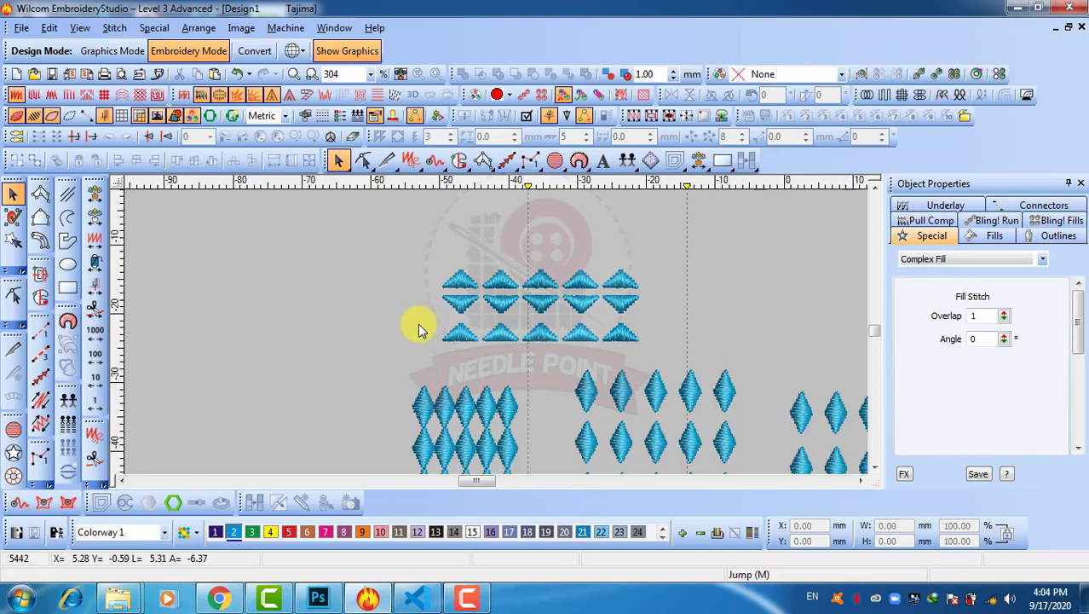
pyautogui.moveTo(417, 323); pyautogui.dragTo(653, 295)
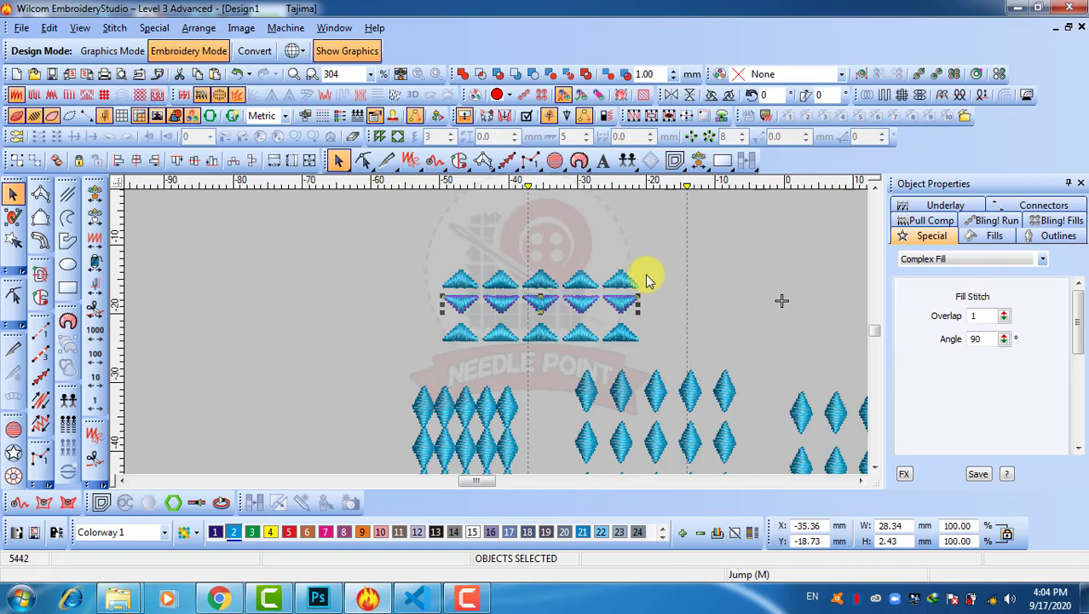
pyautogui.hotkey('ctrl', 'z')
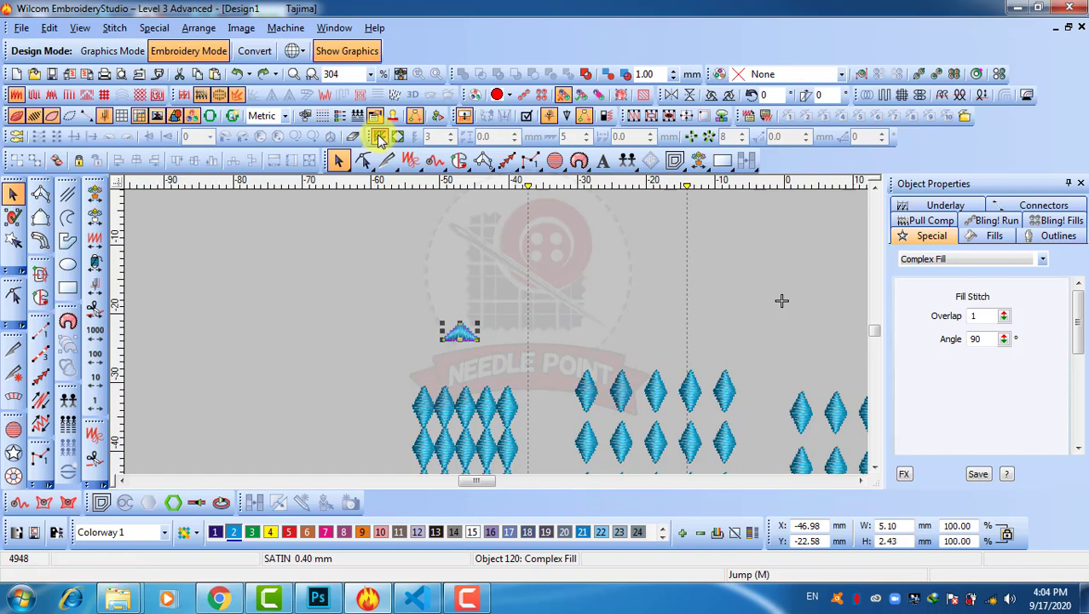
# Set up a Reflect array of the filled triangle with 6 rows, 6 columns and 4.4 mm row spacing
pyautogui.click(380, 138)
pyautogui.click(397, 138)
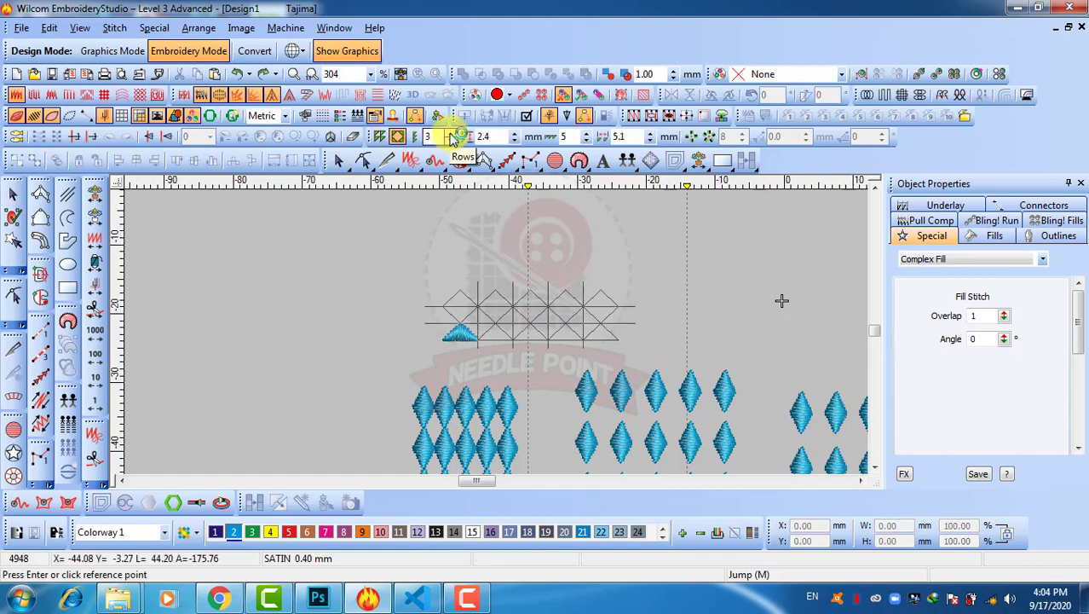
pyautogui.click(451, 135)
pyautogui.click(451, 134)
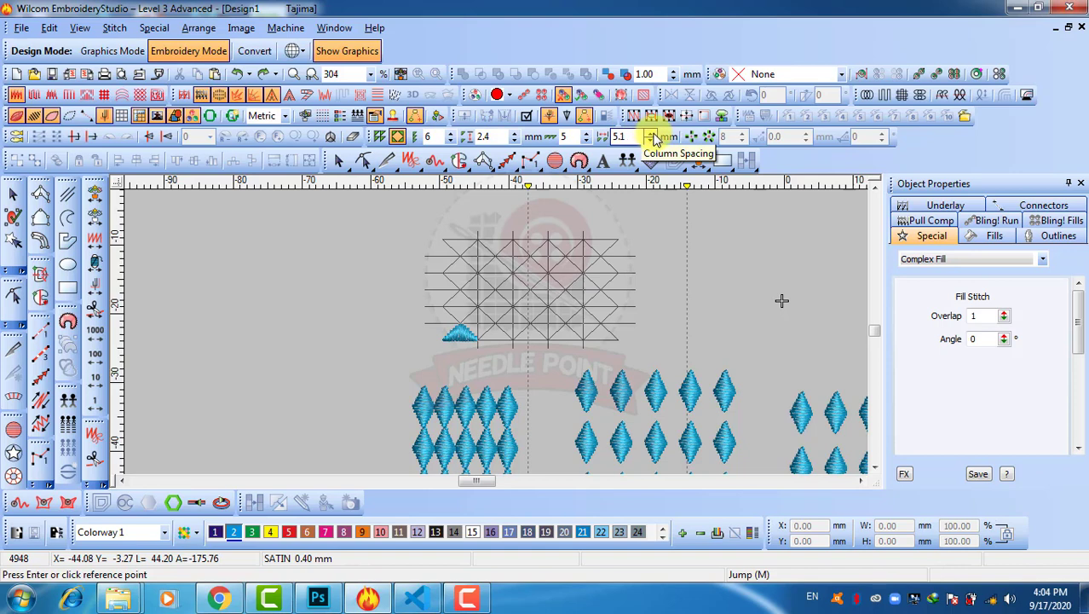
pyautogui.click(588, 133)
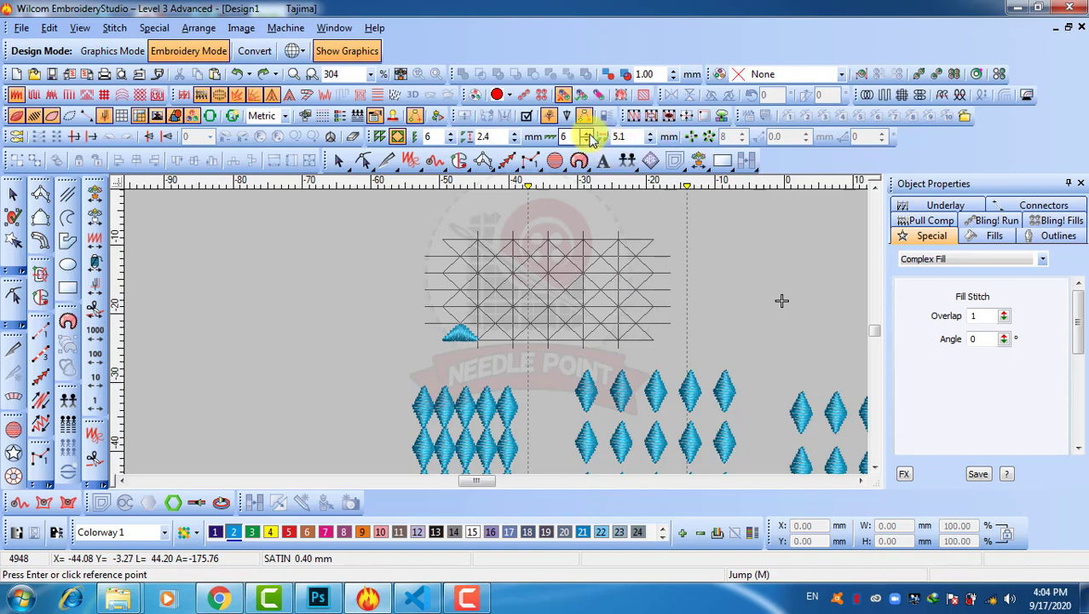
pyautogui.click(516, 133)
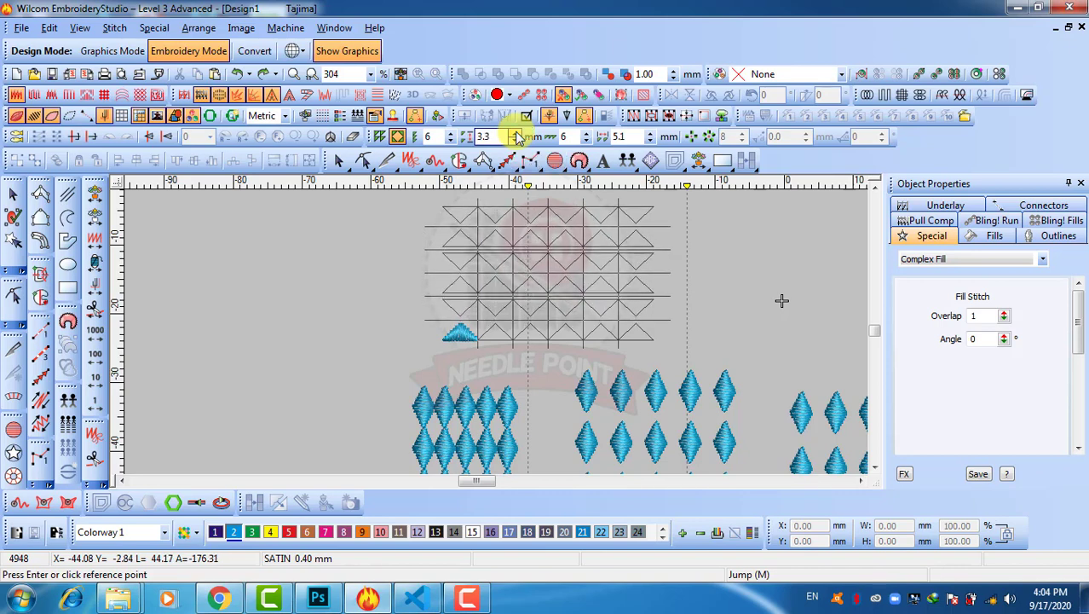
pyautogui.click(515, 133)
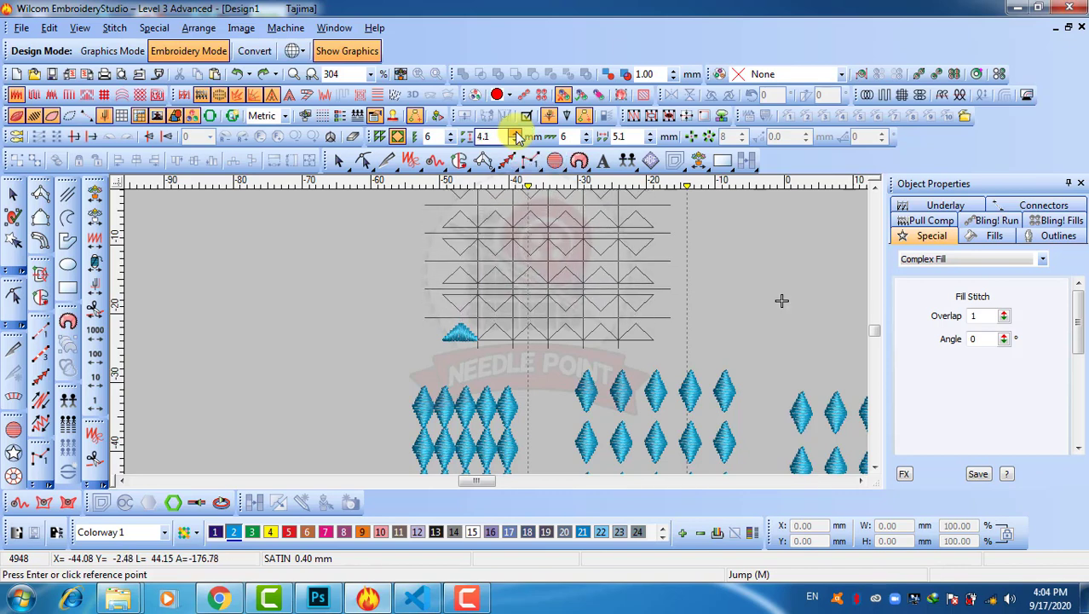
pyautogui.click(515, 133)
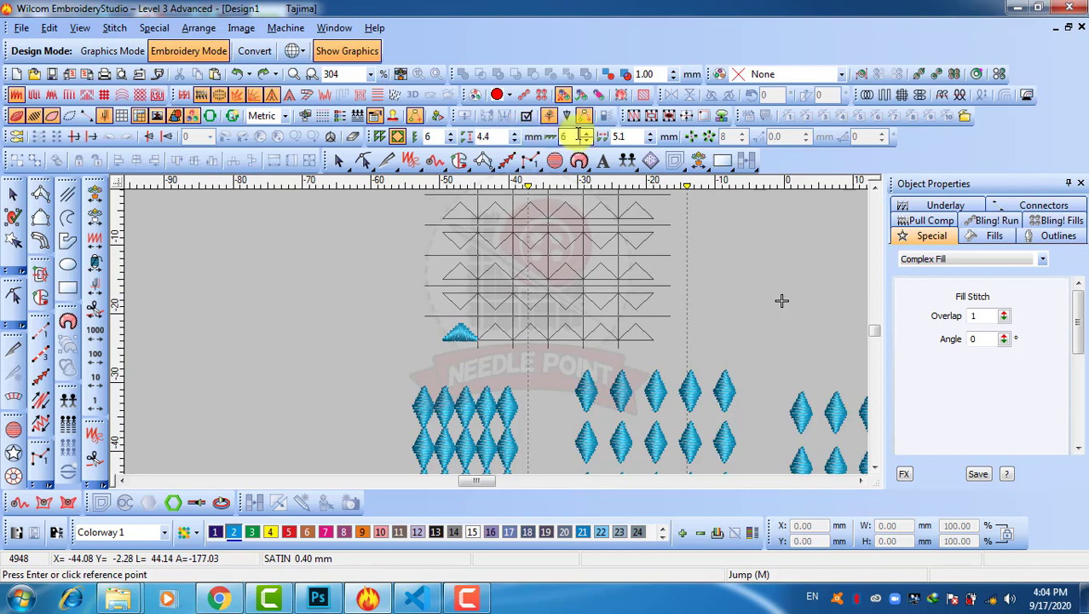
# Widen the triangle array's column spacing to about 7.1 mm and create the reflected copies
pyautogui.click(652, 134)
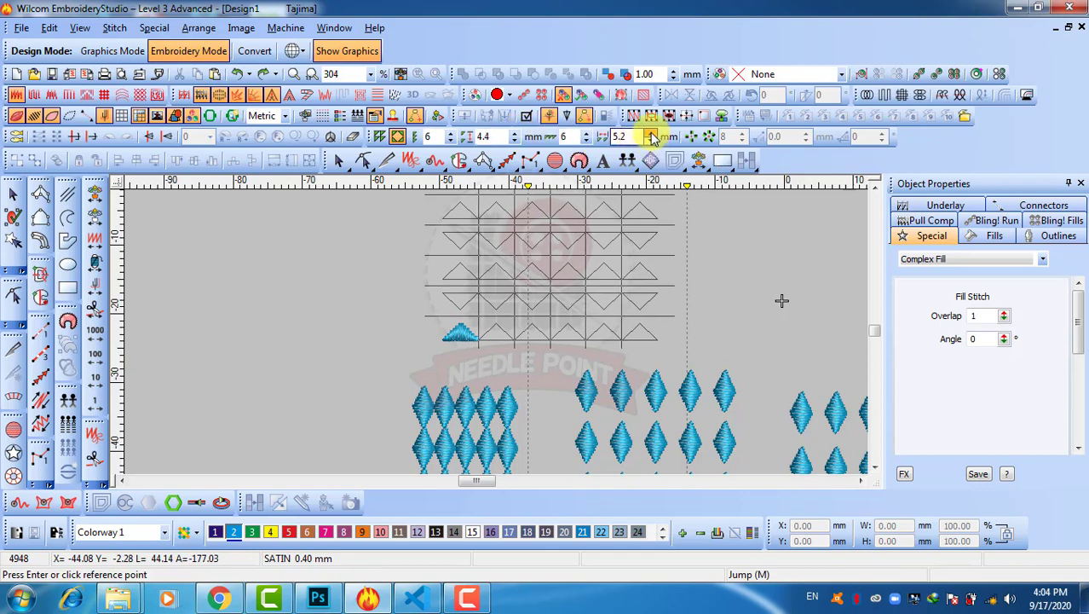
pyautogui.click(652, 134)
pyautogui.click(652, 134)
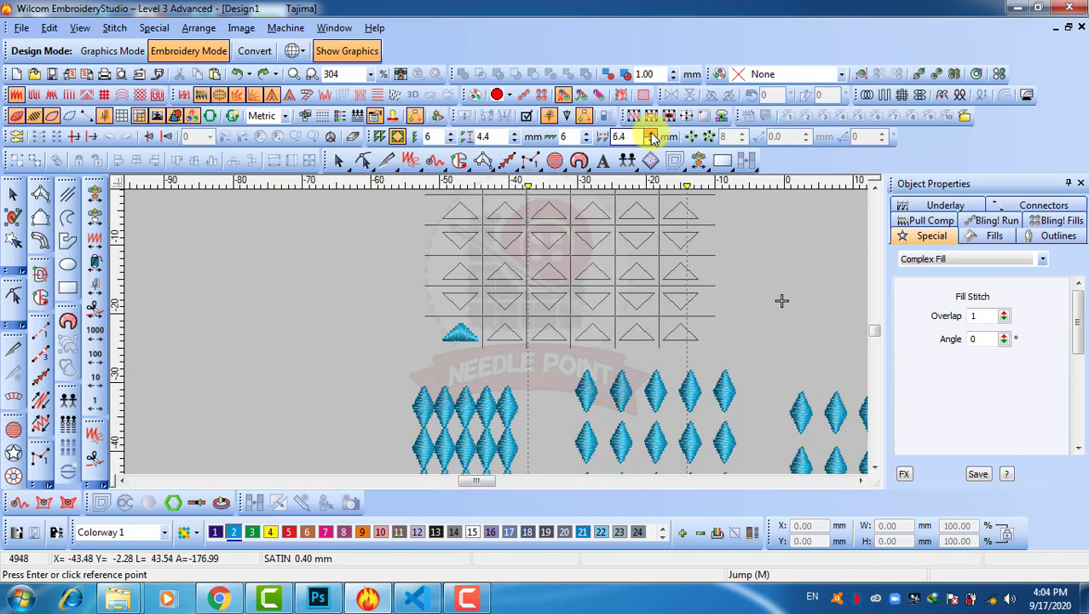
pyautogui.click(652, 134)
pyautogui.click(652, 134)
pyautogui.click(652, 134)
pyautogui.click(652, 134)
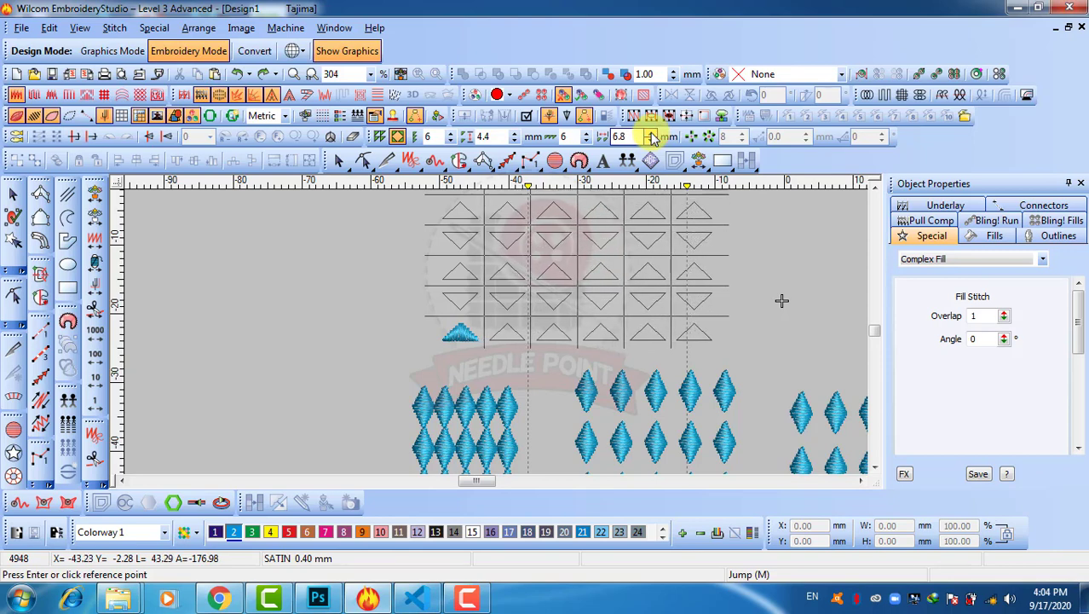
pyautogui.click(652, 134)
pyautogui.click(652, 133)
pyautogui.click(652, 134)
pyautogui.press('Return')
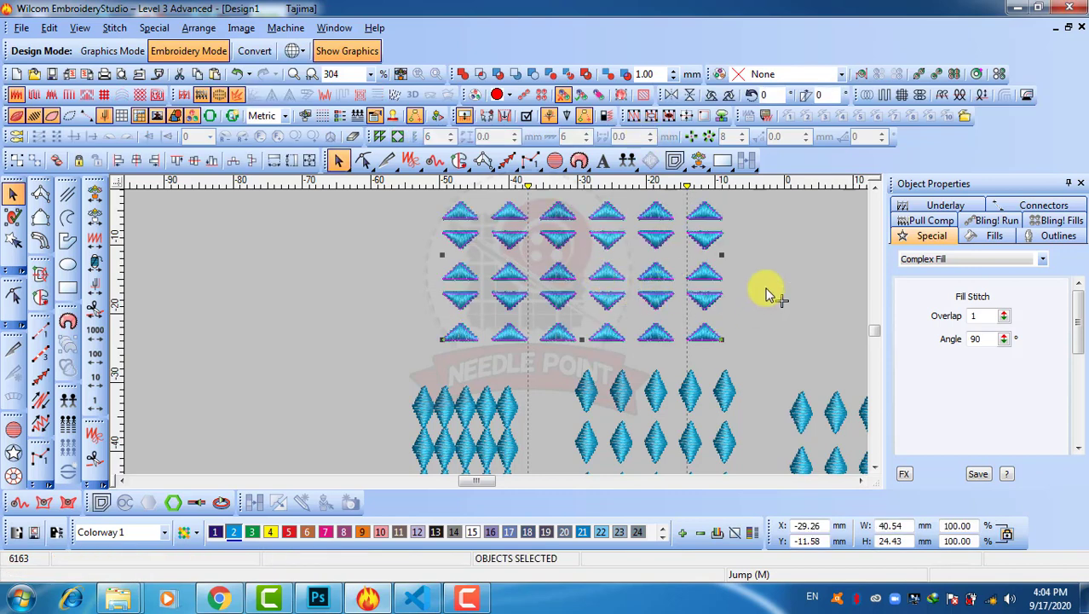
# Examine the reflected triangle array's alternating rows and spacing up close and within the whole design
pyautogui.hotkey('shift', 'z')
pyautogui.press('Escape')
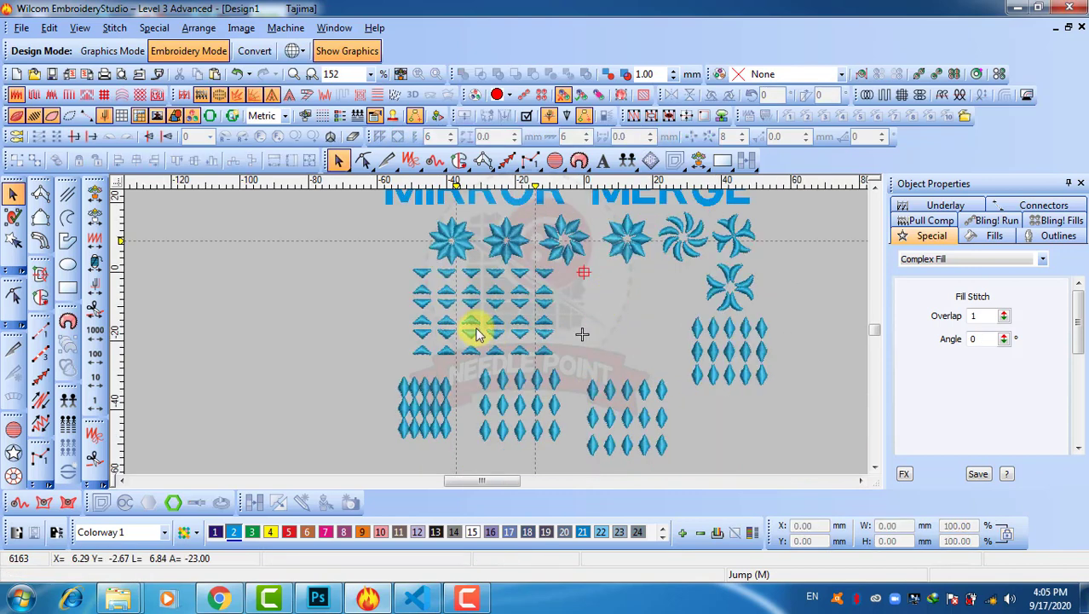
pyautogui.press('z')
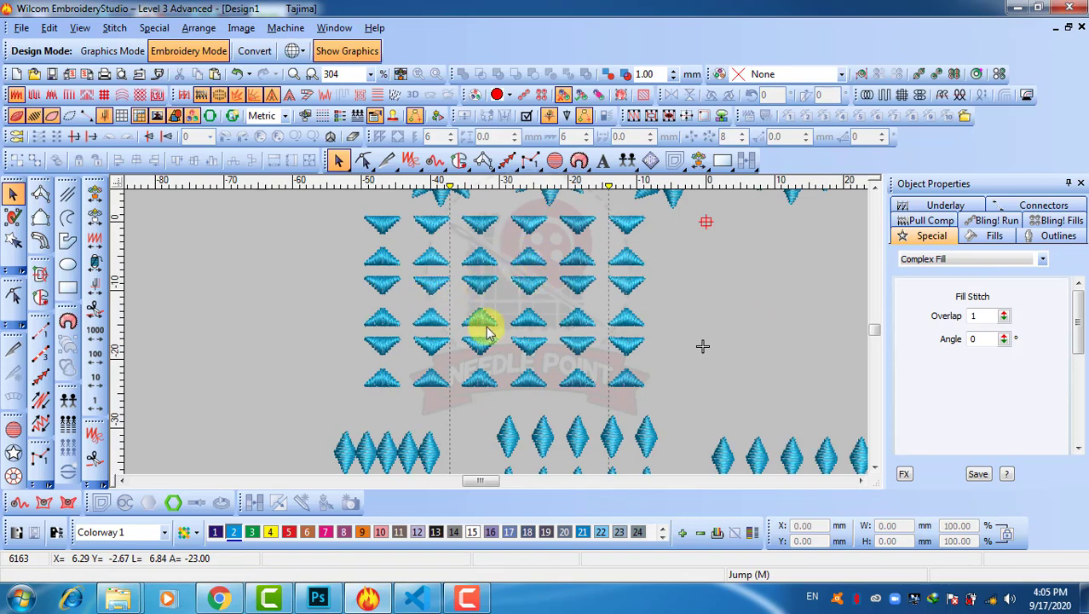
pyautogui.hotkey('shift', 'z')
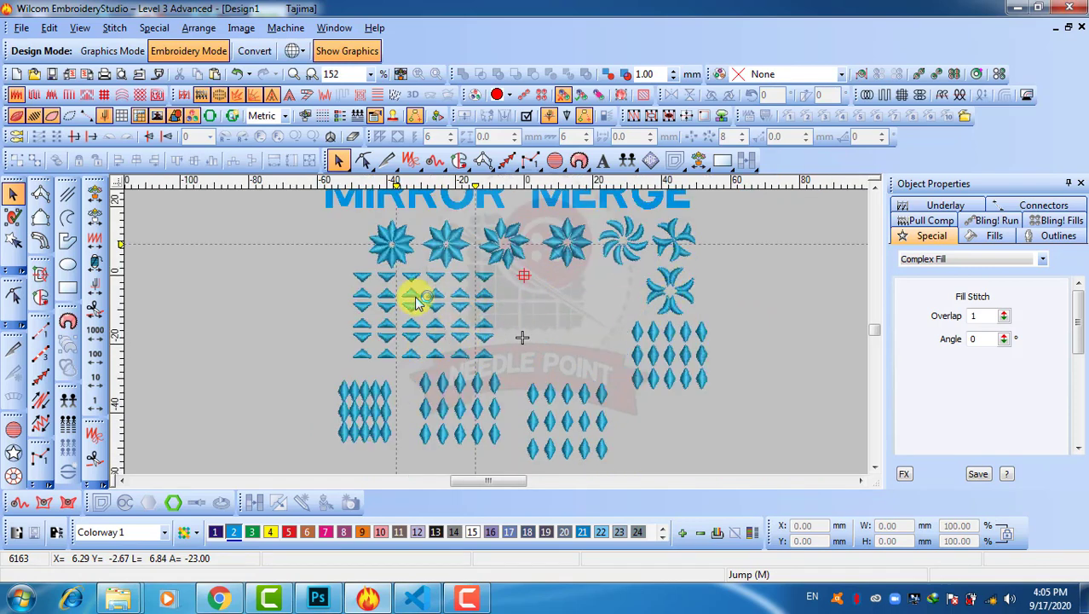
pyautogui.moveTo(508, 277); pyautogui.dragTo(334, 369)
pyautogui.click(322, 367)
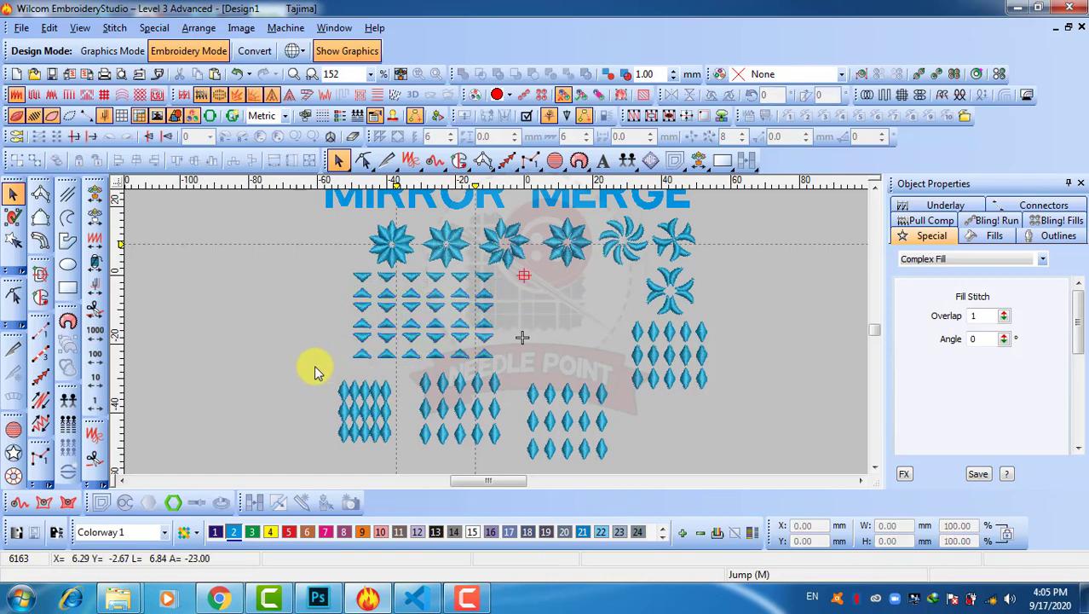
pyautogui.moveTo(380, 290); pyautogui.dragTo(498, 365)
pyautogui.click(582, 330)
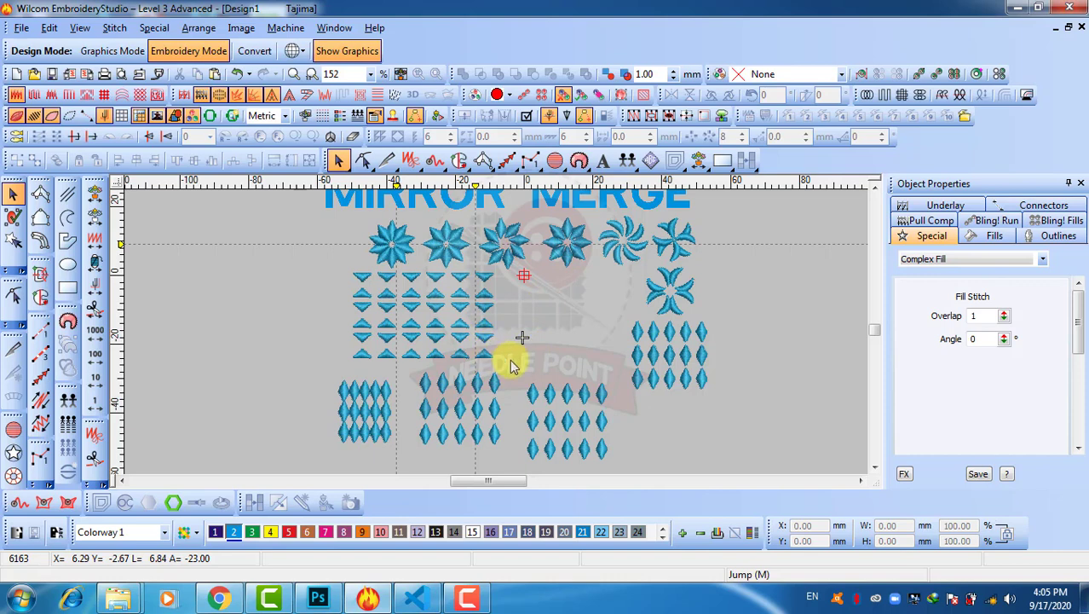
pyautogui.moveTo(509, 361); pyautogui.dragTo(278, 270)
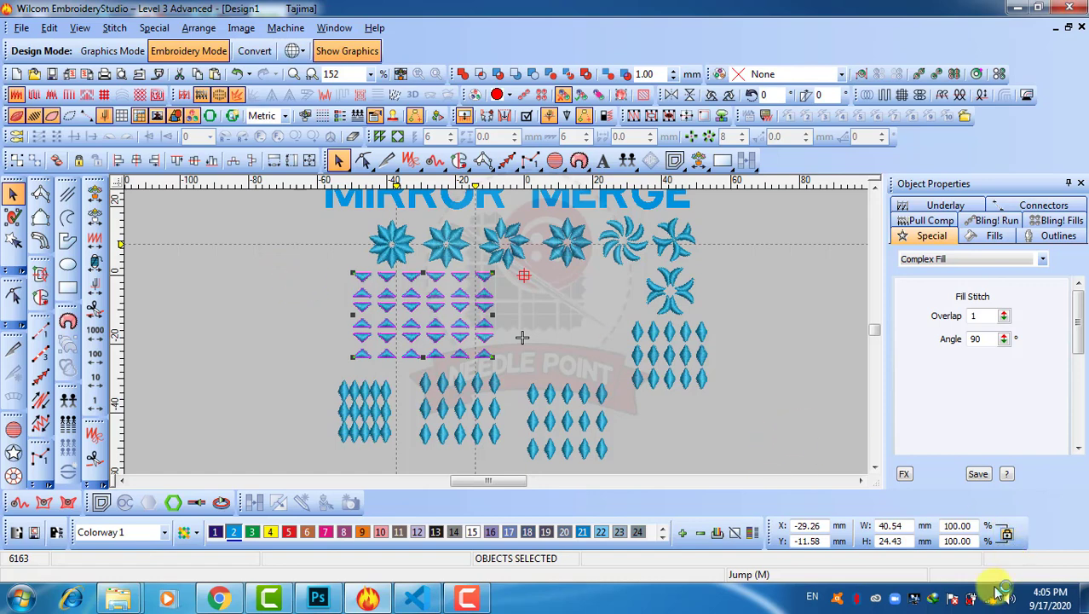
pyautogui.click(1036, 603)
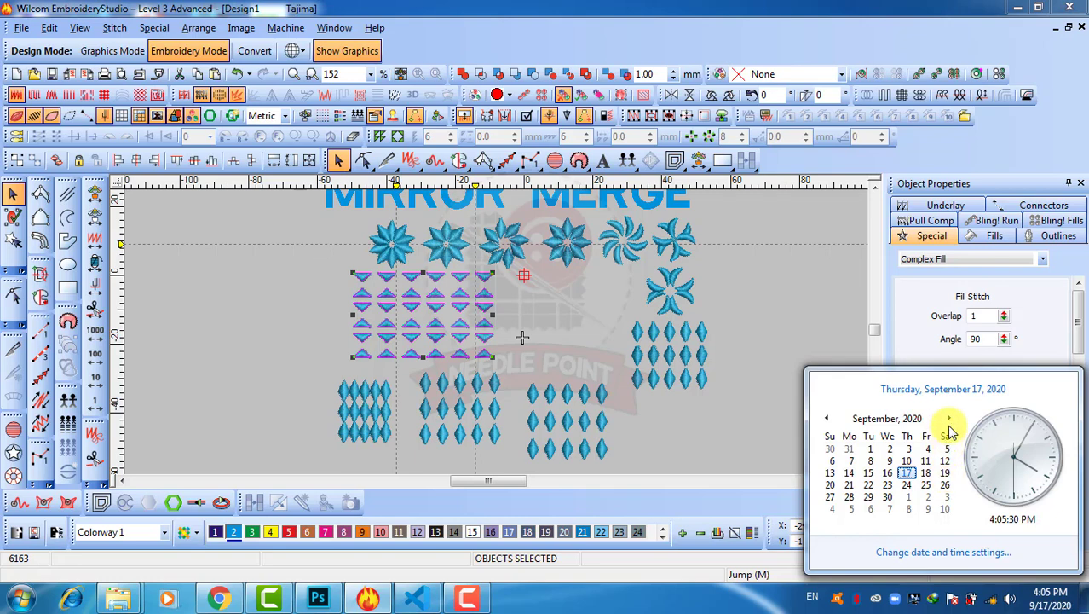
pyautogui.click(950, 419)
pyautogui.click(797, 339)
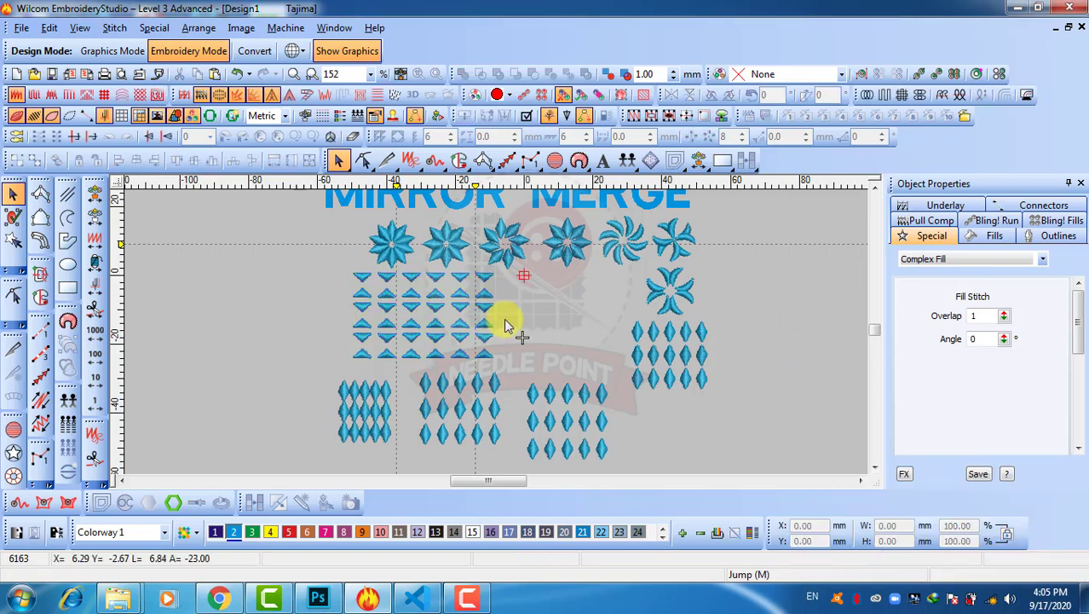
pyautogui.moveTo(336, 369); pyautogui.dragTo(539, 272)
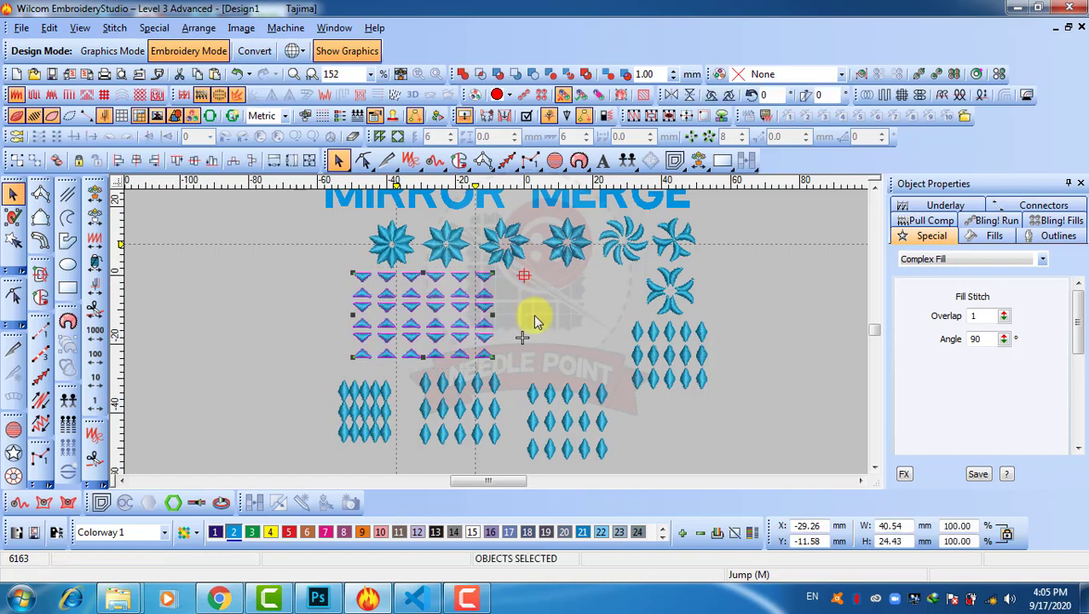
pyautogui.click(543, 324)
pyautogui.moveTo(513, 364); pyautogui.dragTo(345, 273)
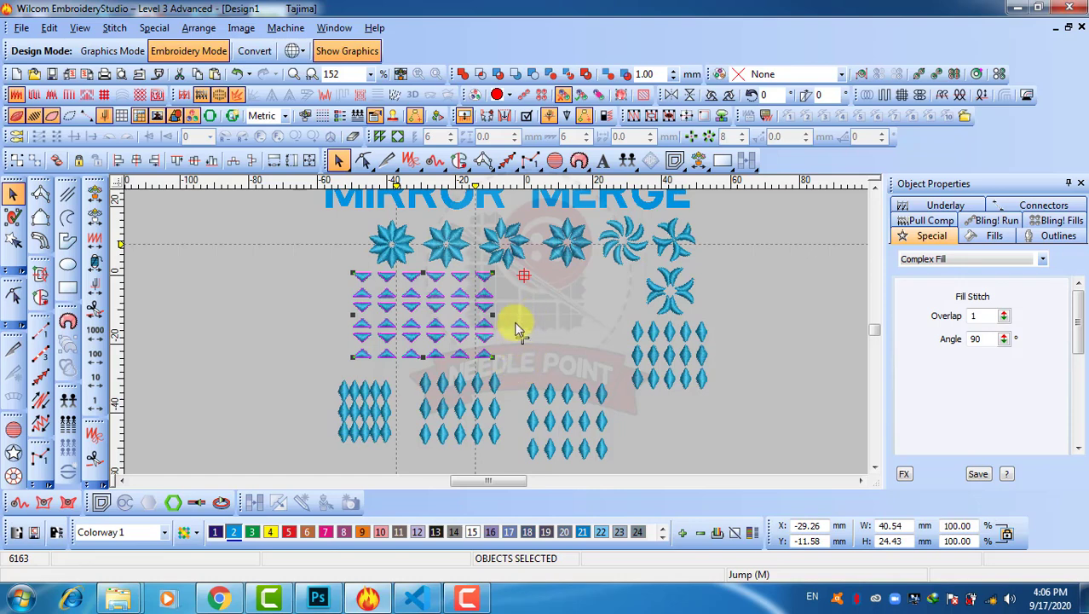
pyautogui.click(522, 338)
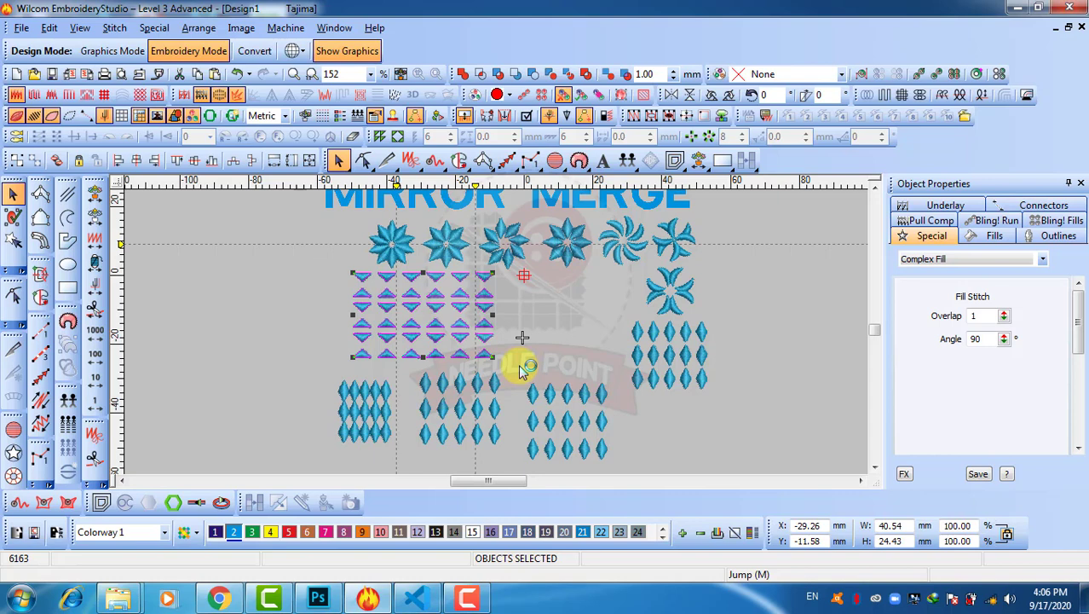
pyautogui.moveTo(519, 365); pyautogui.dragTo(339, 268)
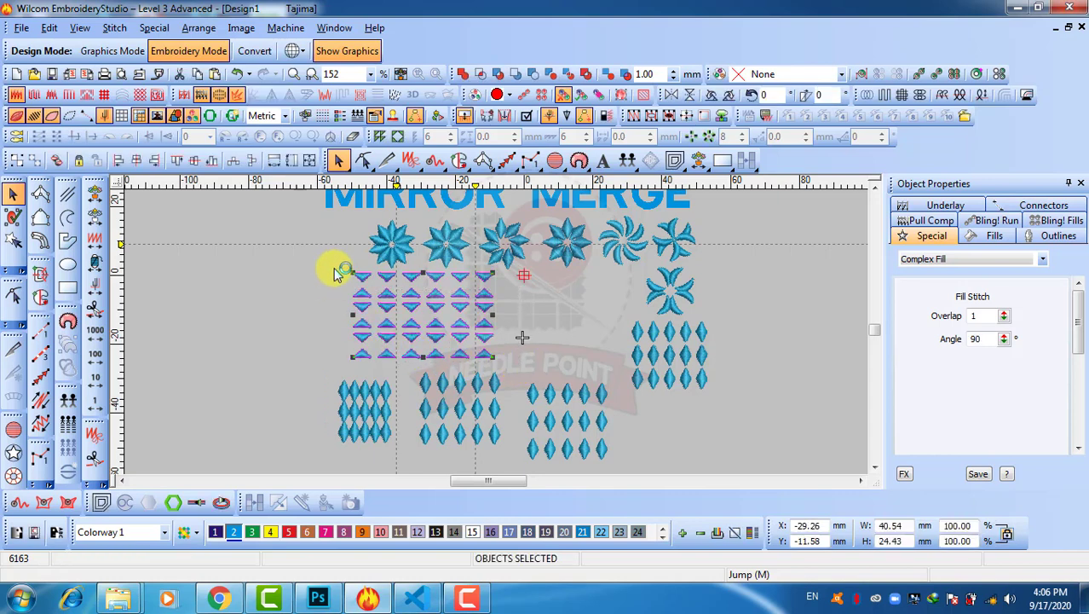
pyautogui.click(325, 304)
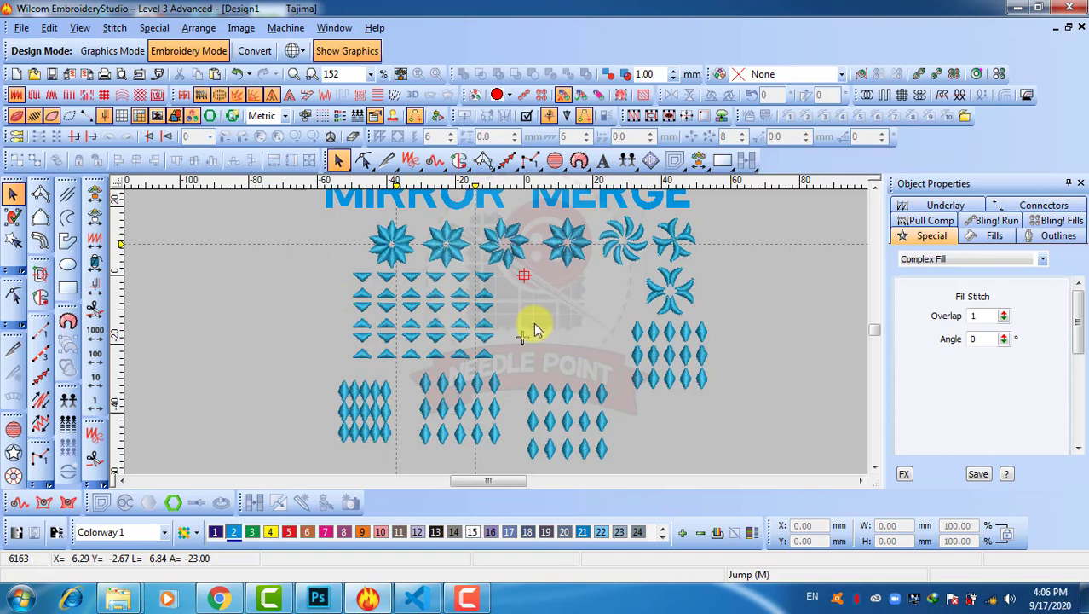